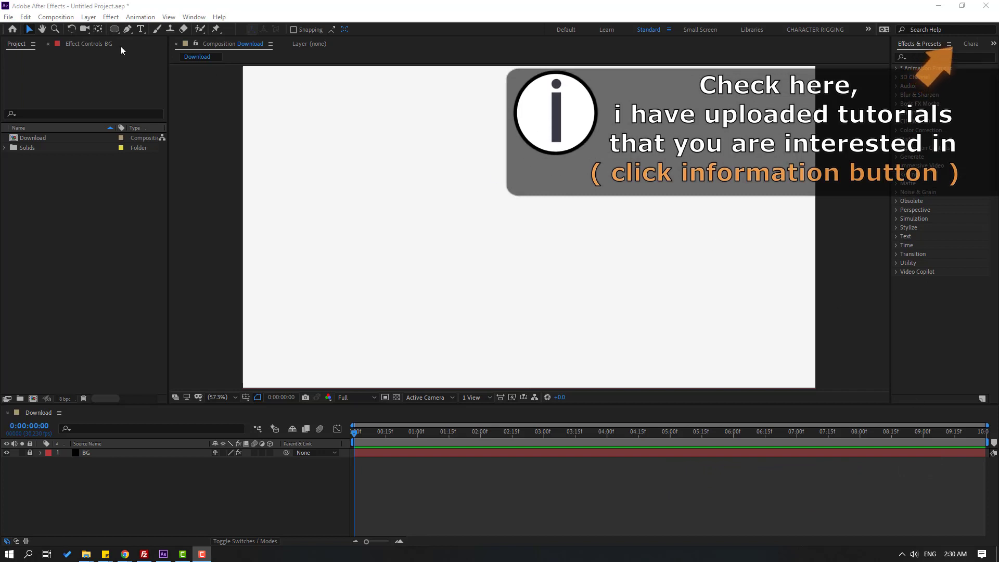
Step: Draw a rounded rectangle about 718 by 164 px near the middle of the Download composition
mouse_move(112, 30)
mouse_down()
mouse_move(115, 39)
mouse_move(184, 41)
mouse_up()
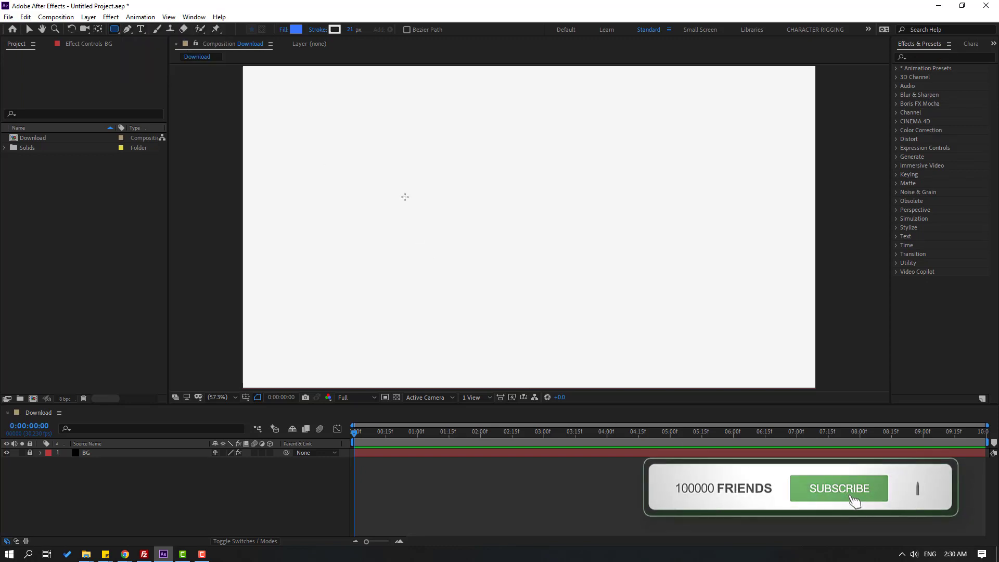
drag(402, 197, 620, 248)
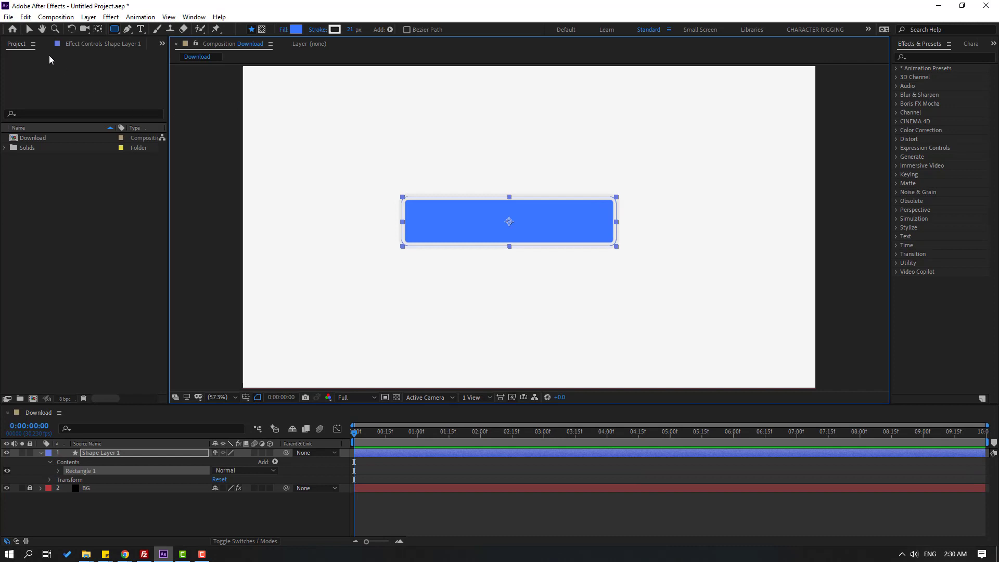
click(29, 31)
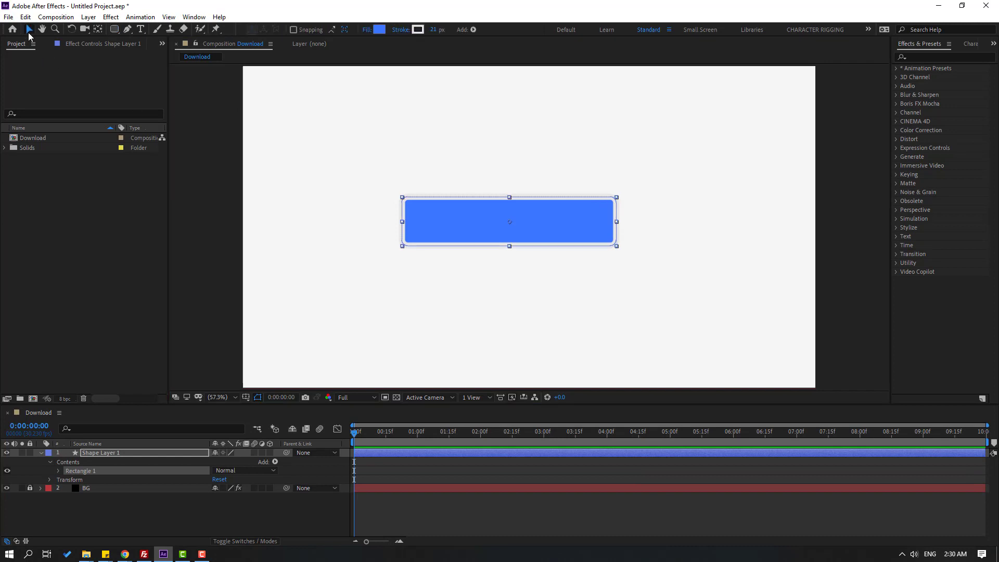
Step: Show the Title/Action Safe guides and move the rectangle onto the centre of the composition
click(245, 397)
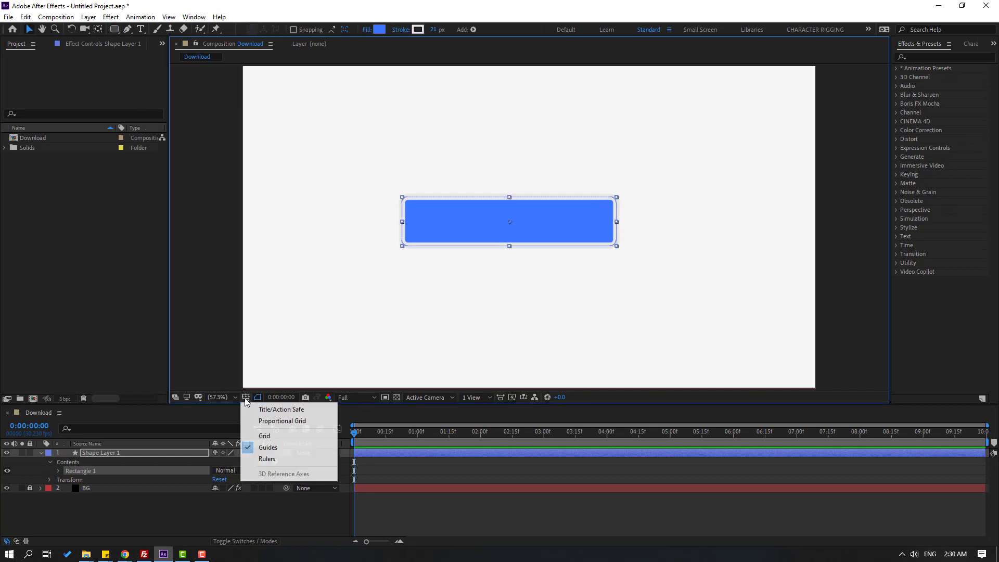
click(304, 410)
drag(479, 234, 499, 232)
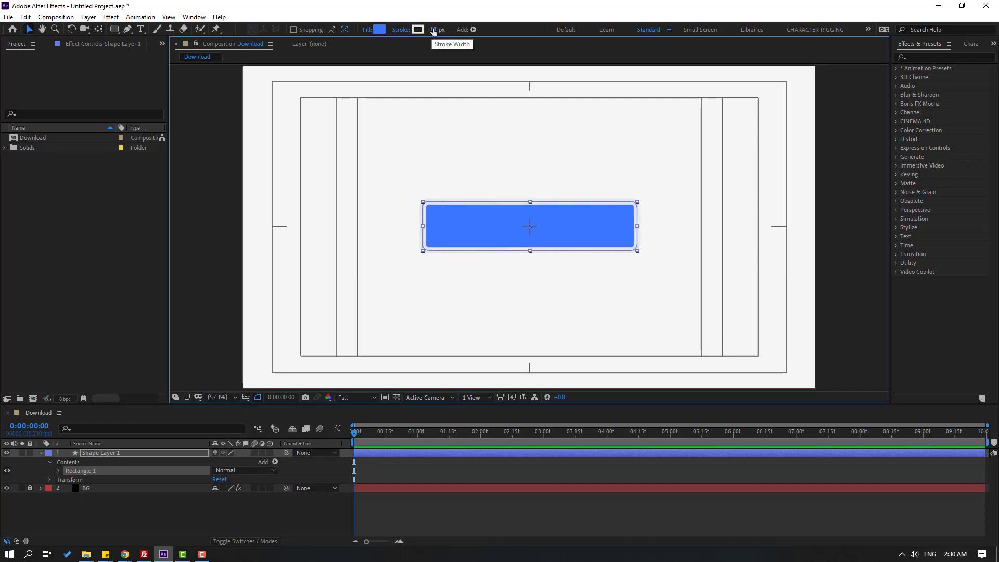
Step: Set the rectangle's stroke width to 20 px
click(433, 30)
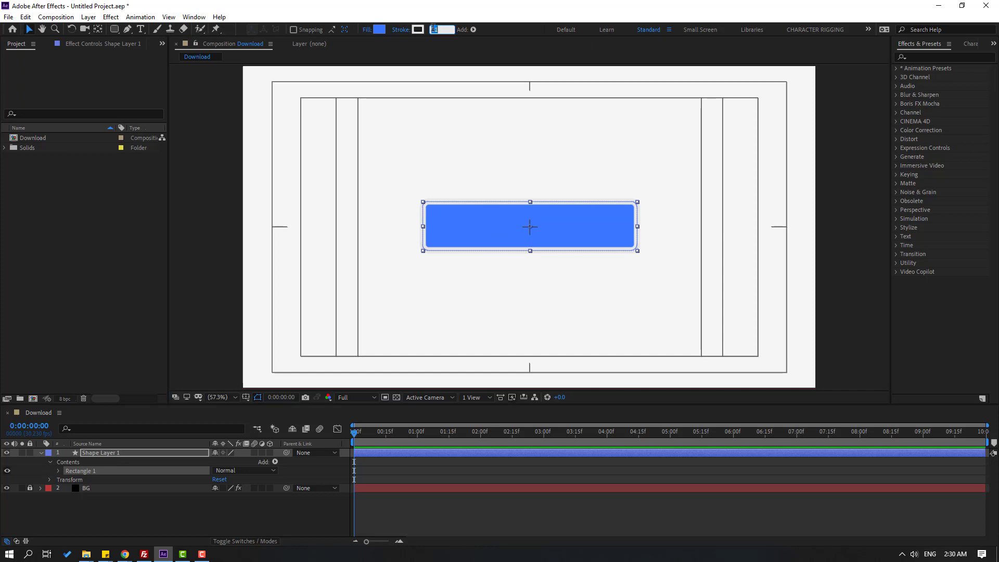
text(20)
key(Return)
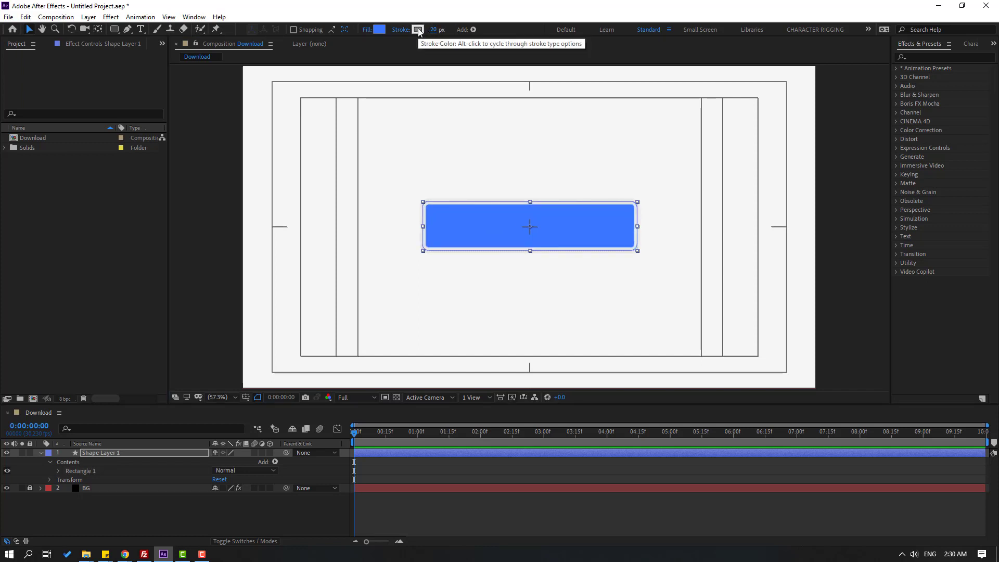
Step: Change the rectangle's stroke colour to a very dark navy blue and set the stroke width to 10 px
click(418, 29)
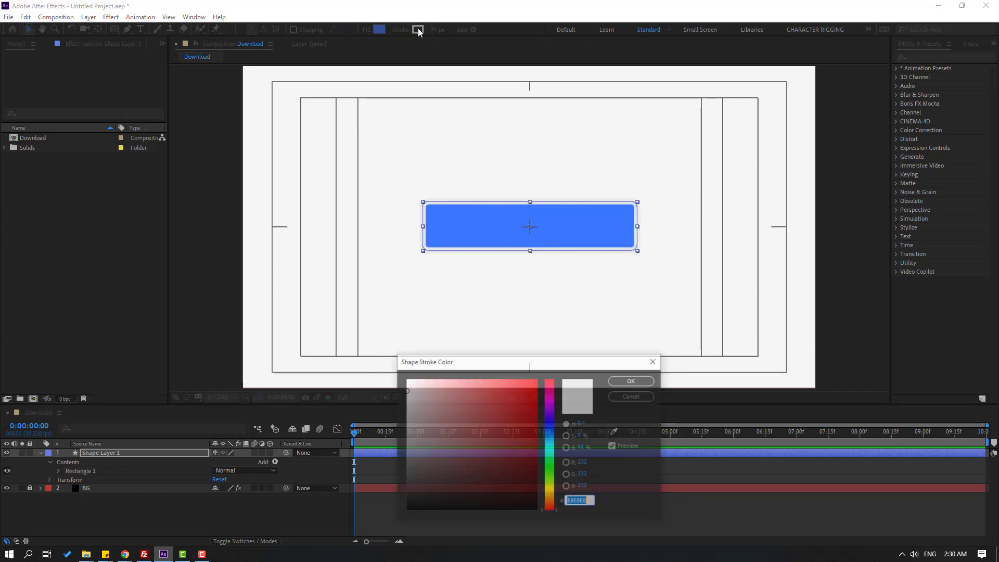
click(548, 430)
drag(503, 475, 519, 478)
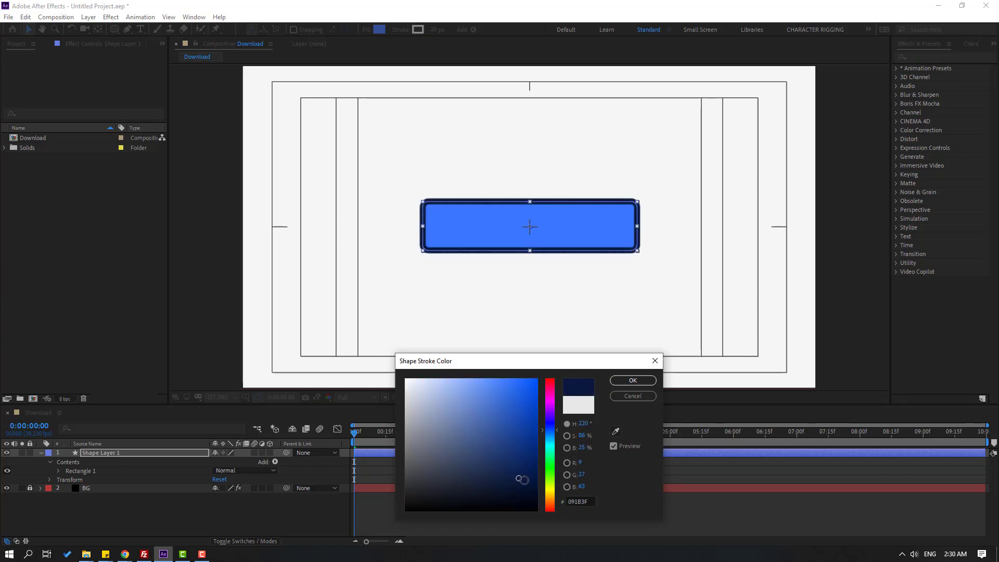
click(612, 383)
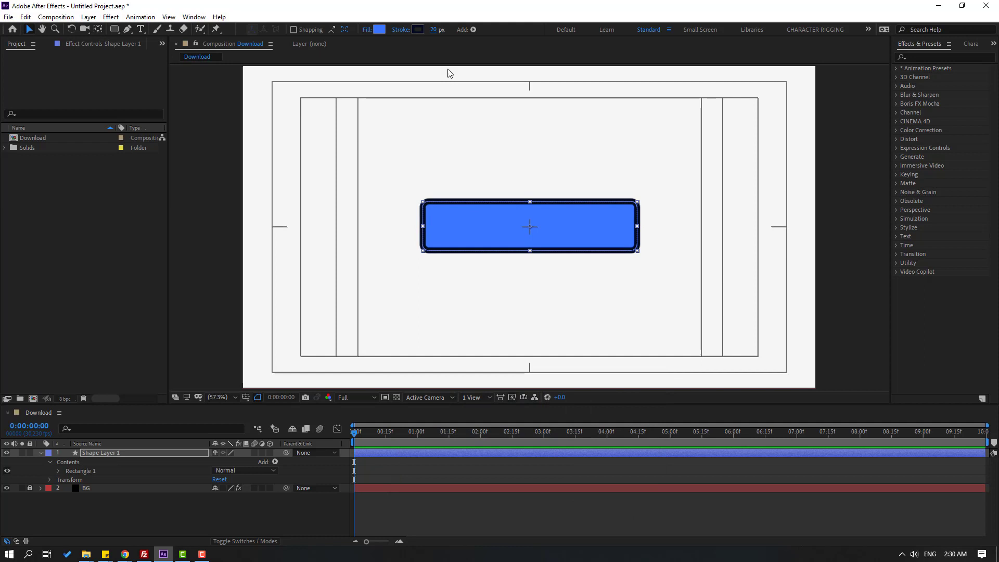
click(434, 29)
click(452, 511)
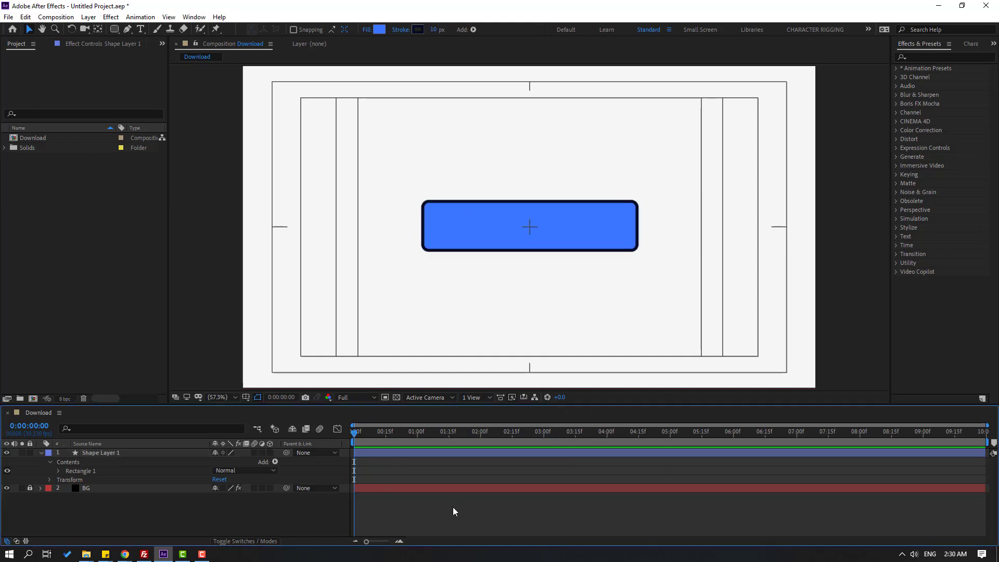
Step: Change the rectangle's fill colour to the warm yellow FFE34A
key(slash)
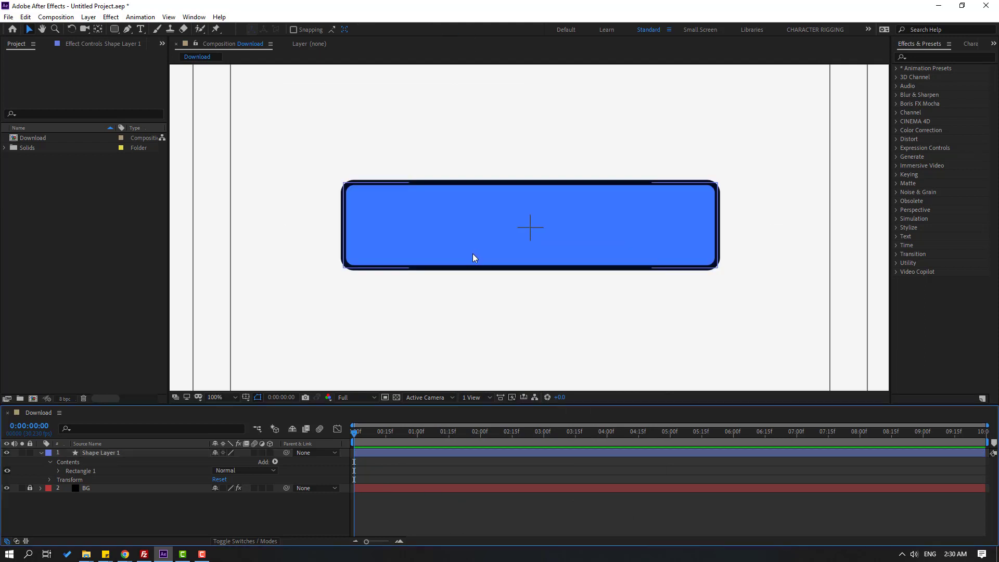
key(comma)
key(comma)
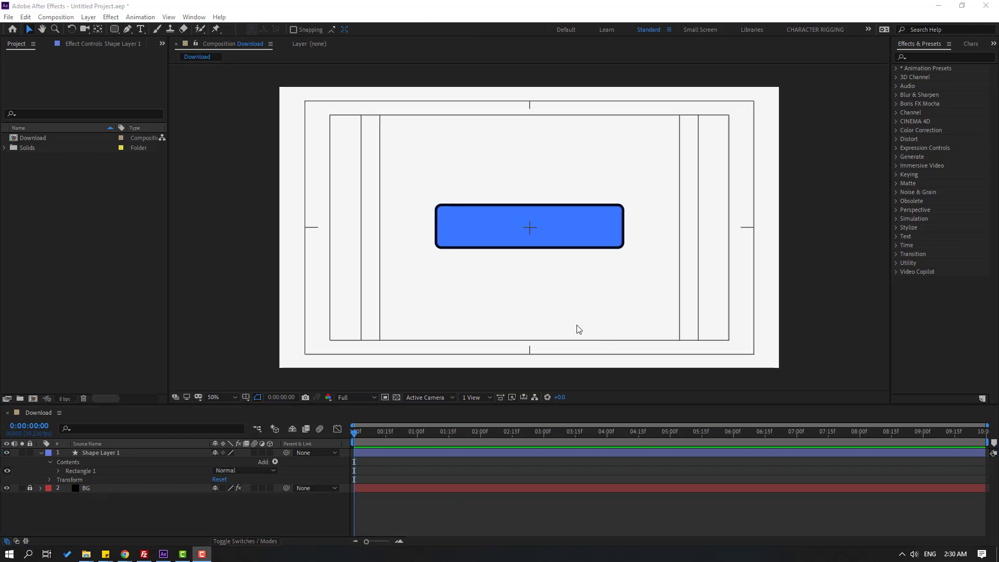
click(130, 453)
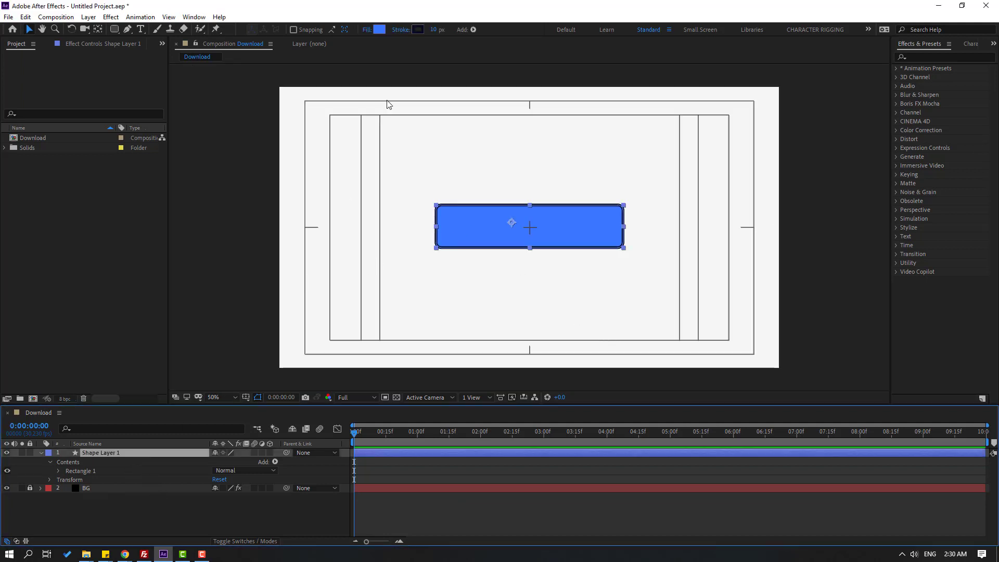
click(376, 29)
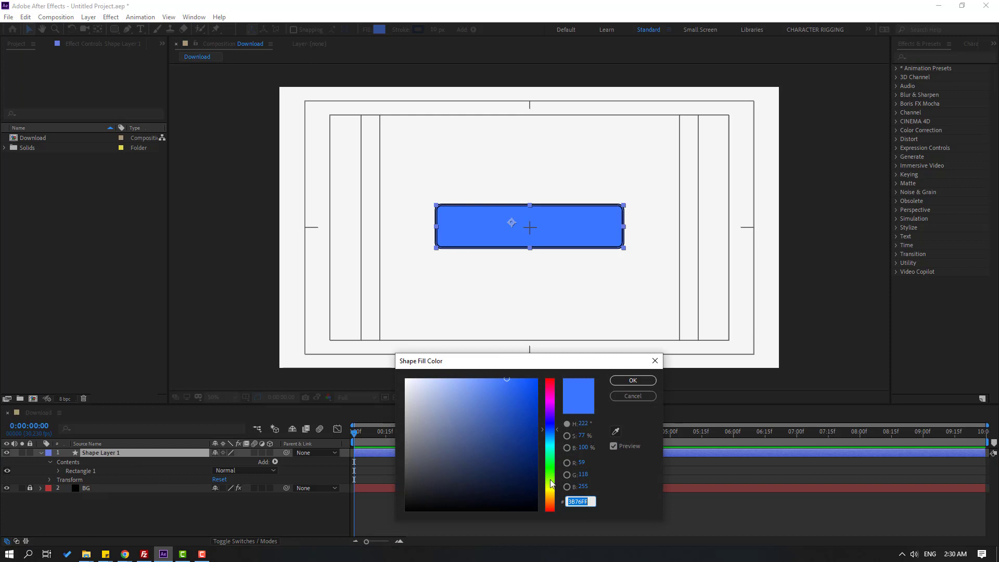
click(550, 485)
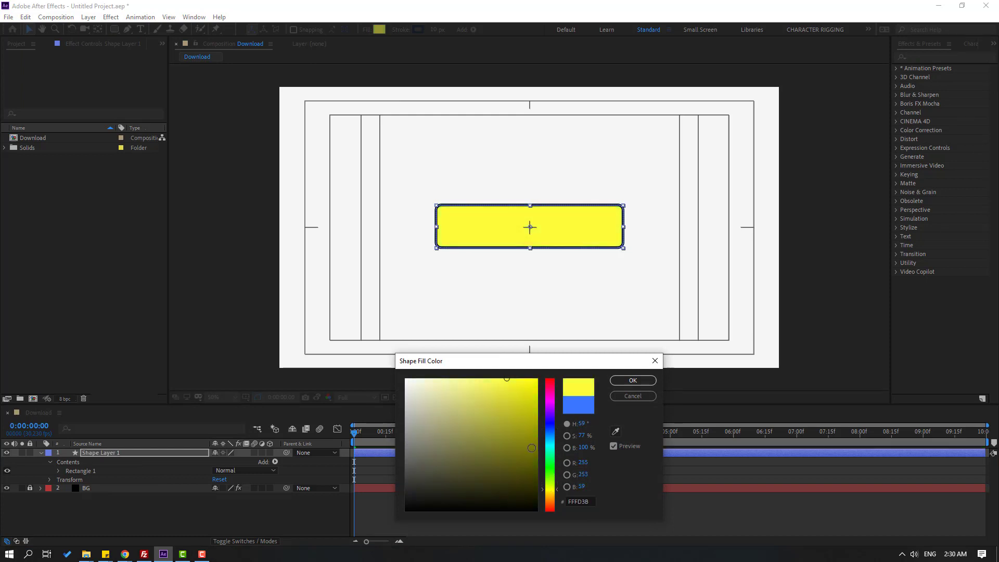
drag(521, 402, 493, 379)
drag(556, 491, 557, 495)
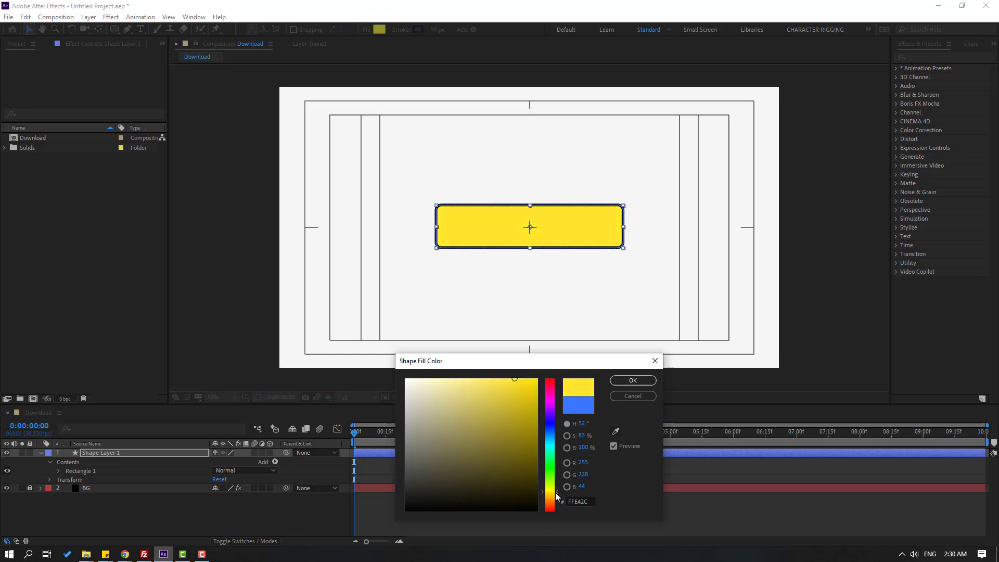
click(476, 379)
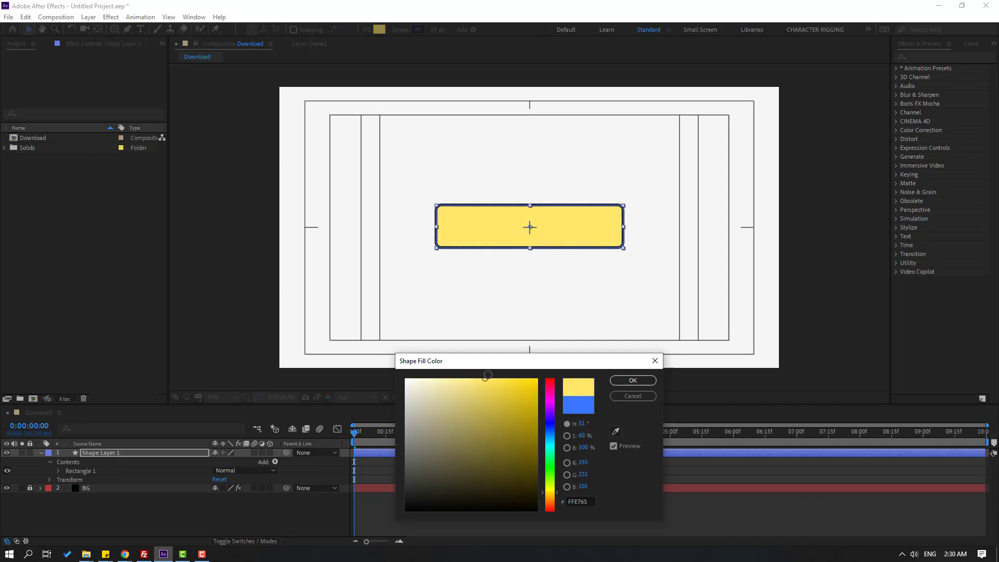
click(612, 380)
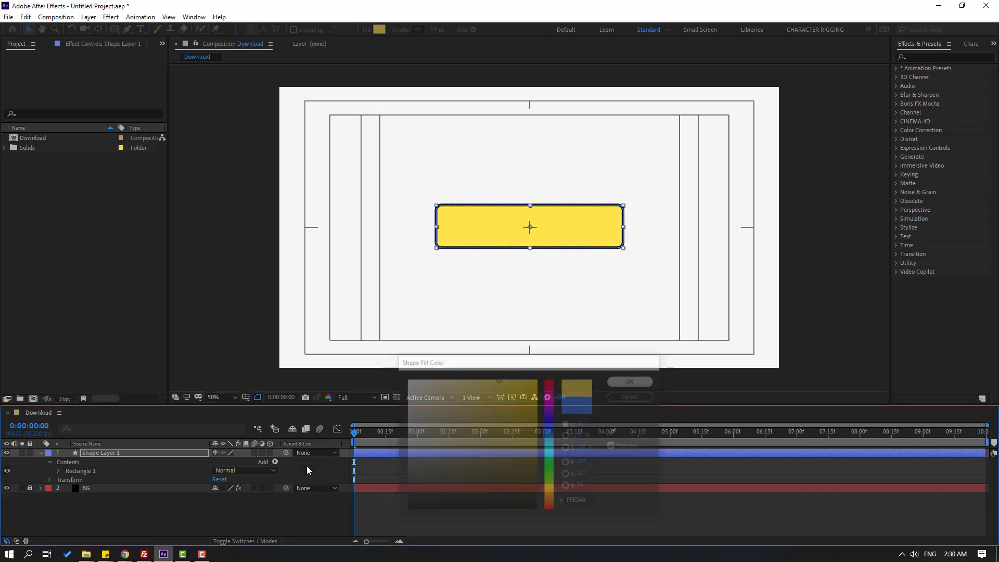
Step: Rename the rectangle's shape layer as object1
click(94, 455)
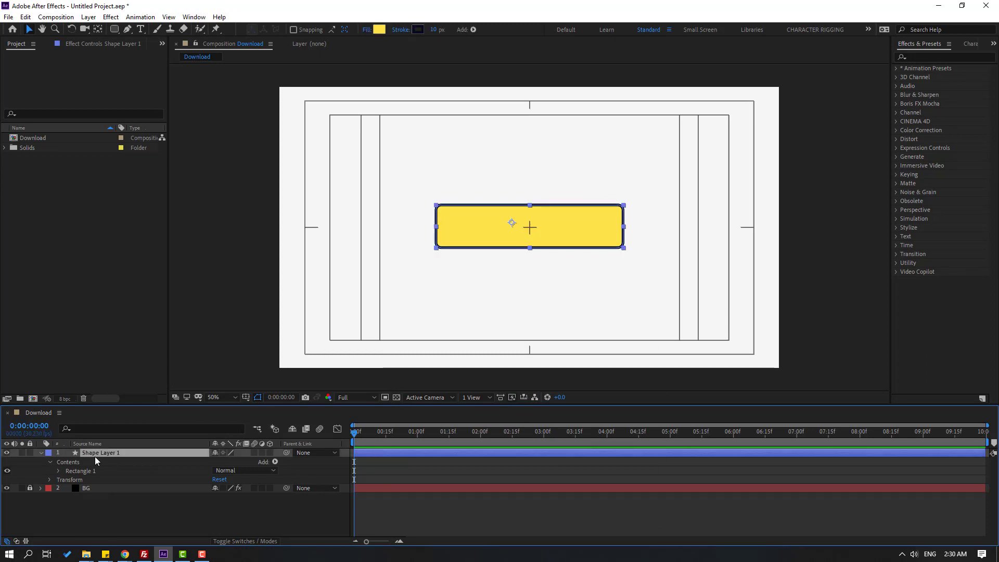
key(Return)
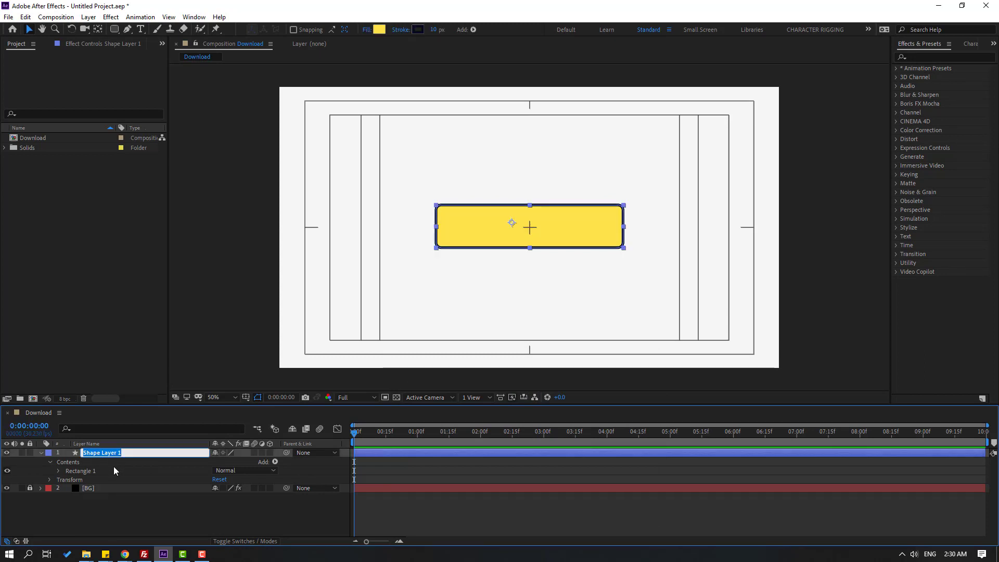
text(obj)
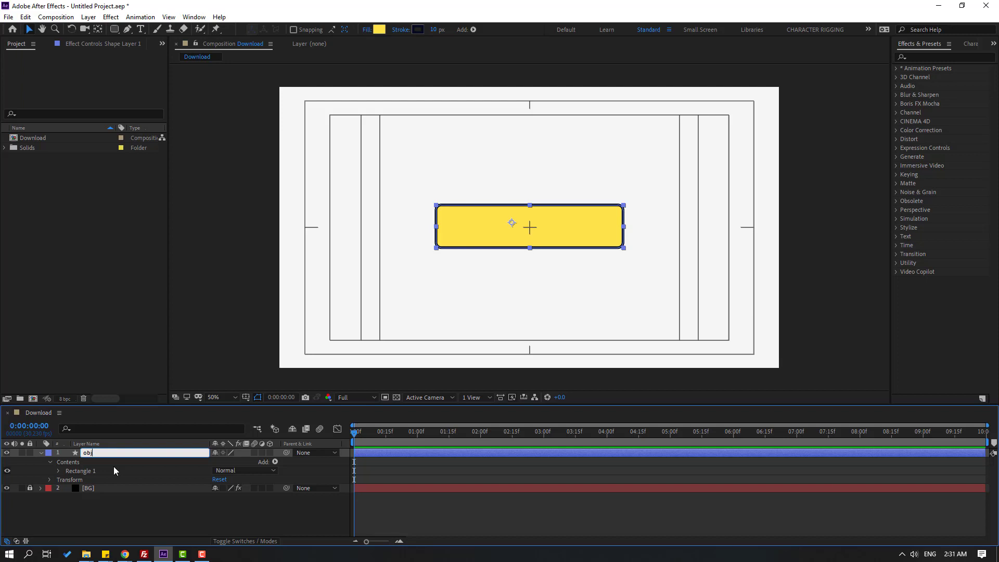
text(ect1)
key(Return)
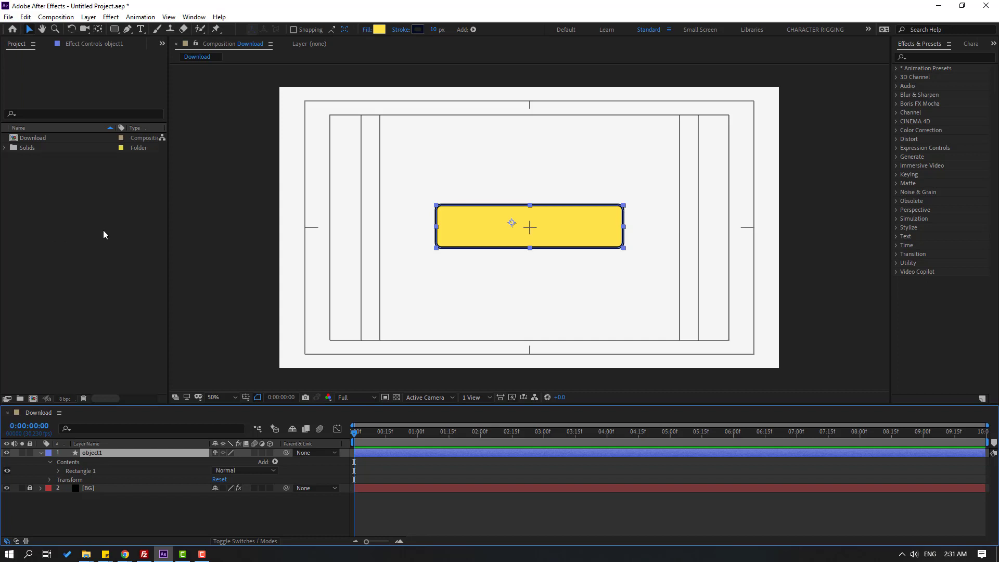
Step: Import the hand PNG from the Desktop as footage and add it to the composition as the topmost layer
click(85, 187)
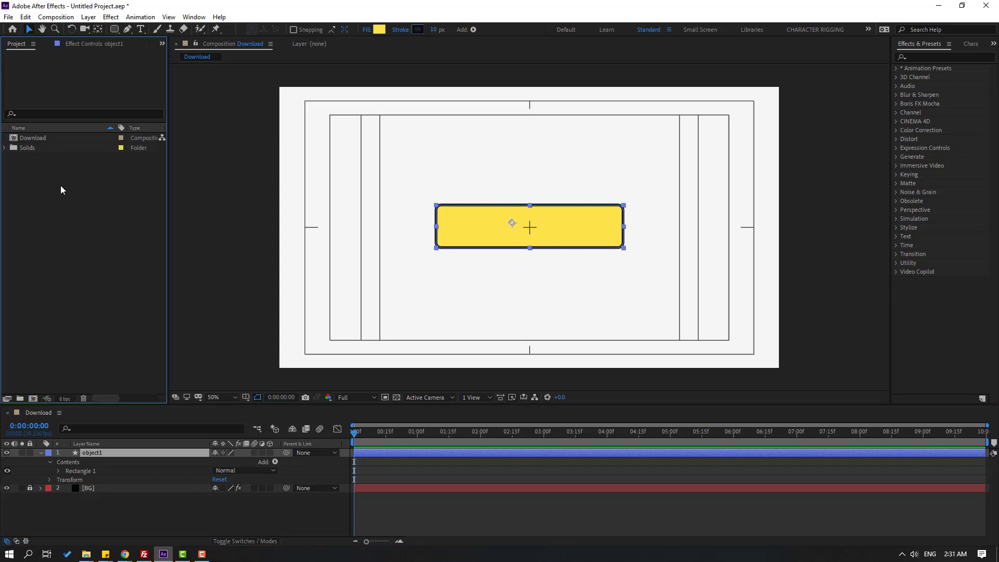
right_click(61, 186)
mouse_move(85, 238)
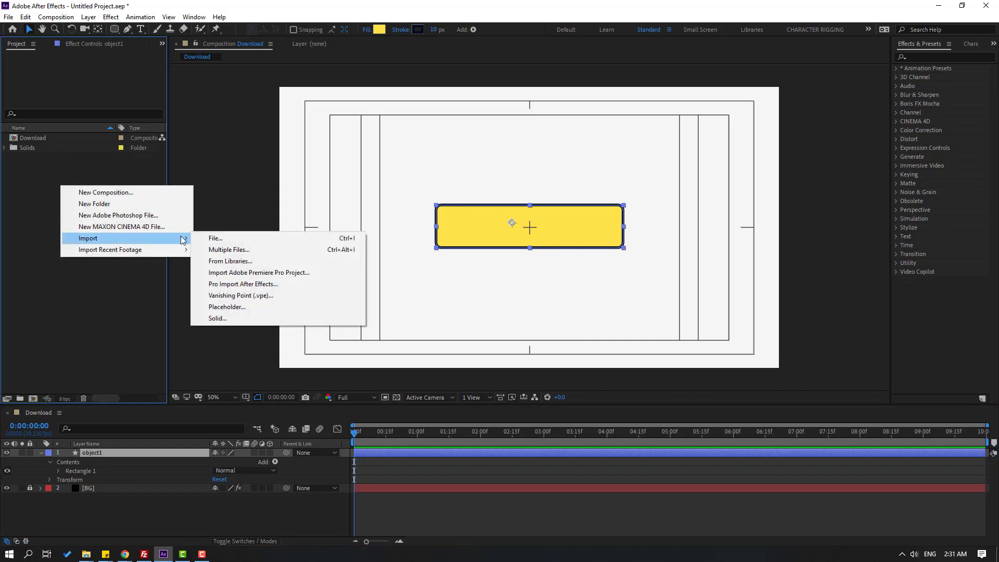
click(276, 238)
click(749, 128)
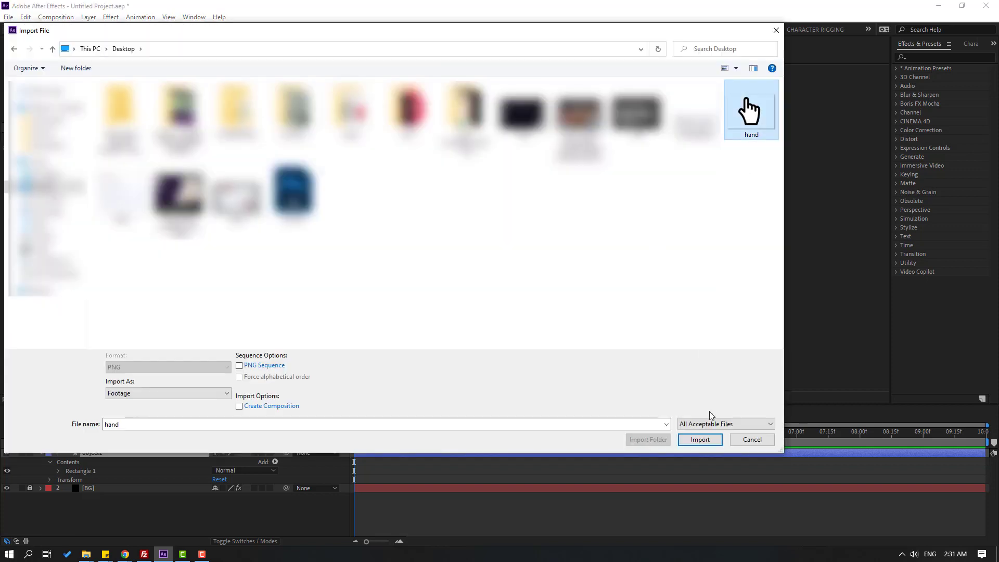
click(699, 440)
drag(36, 144, 89, 450)
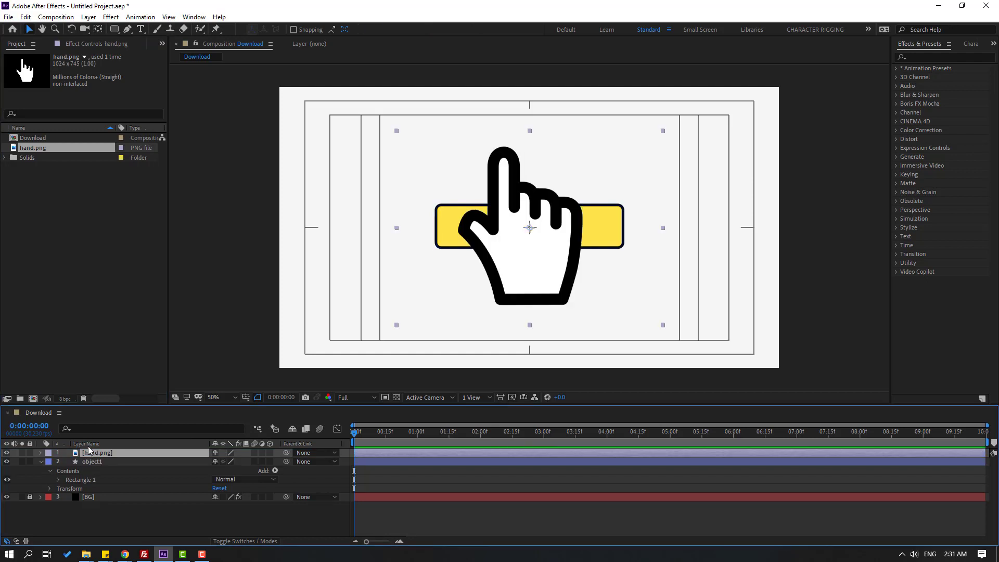
Step: Scale the hand layer to 20% and move it into the lower-right area of the composition
key(s)
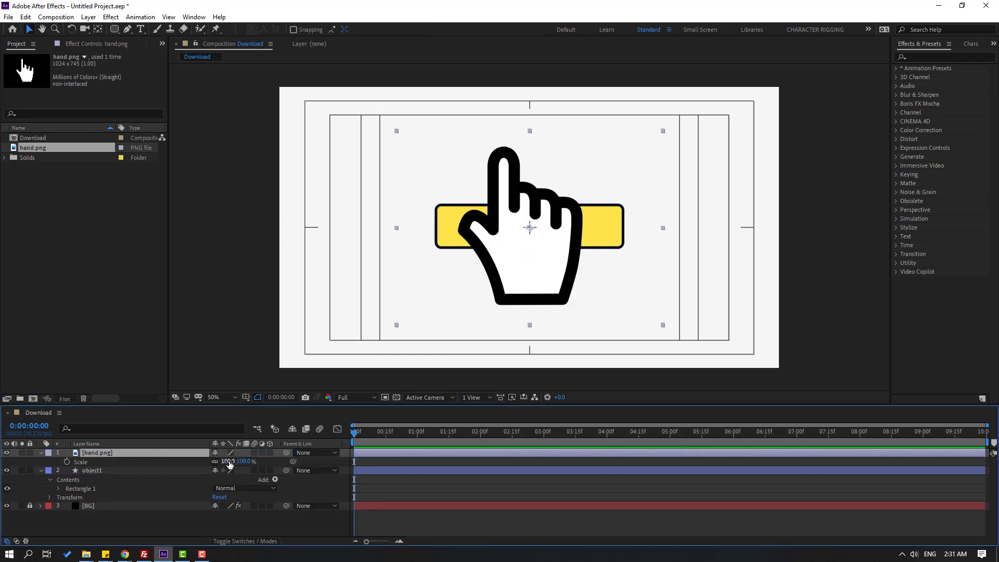
drag(229, 463, 209, 464)
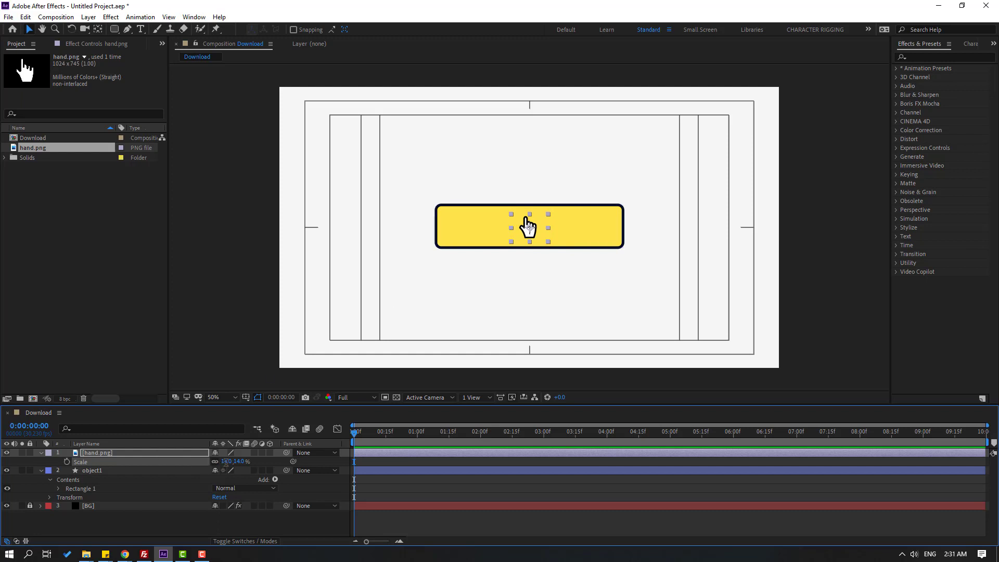
click(226, 461)
text(20)
key(Return)
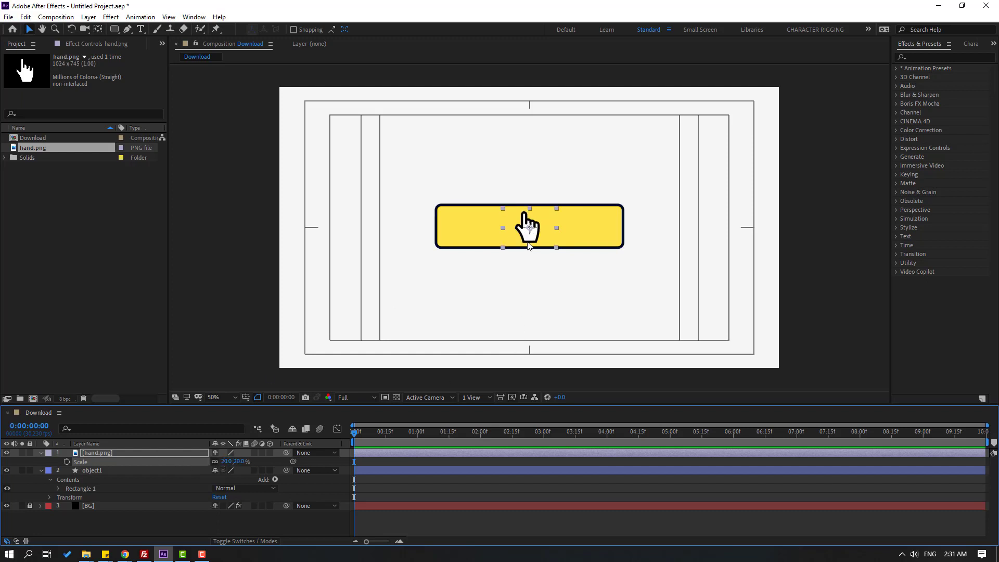
drag(526, 242, 680, 334)
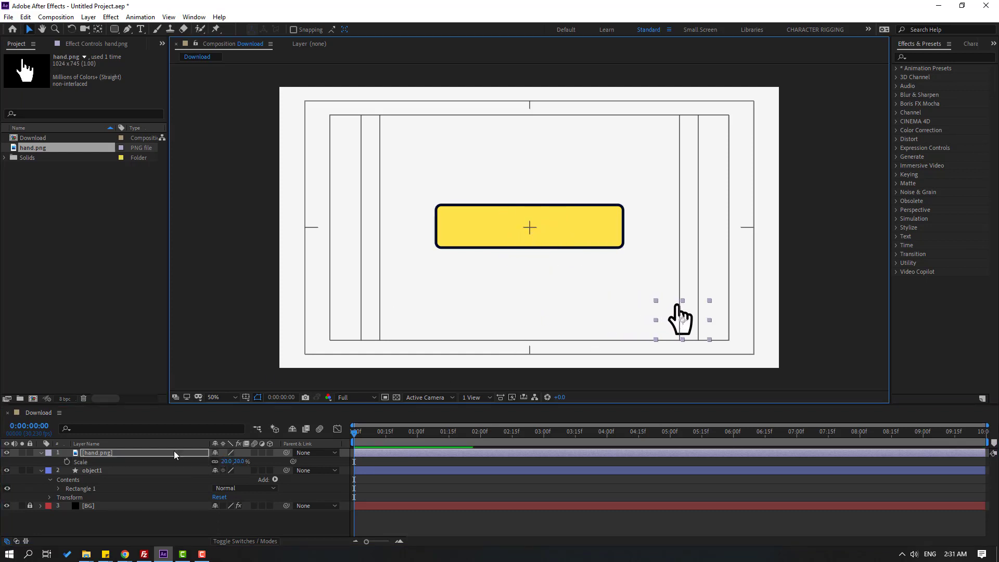
click(41, 453)
Step: Add starting Size and Roundness keyframes to object1's rectangle path at 0:00:00:00
click(89, 462)
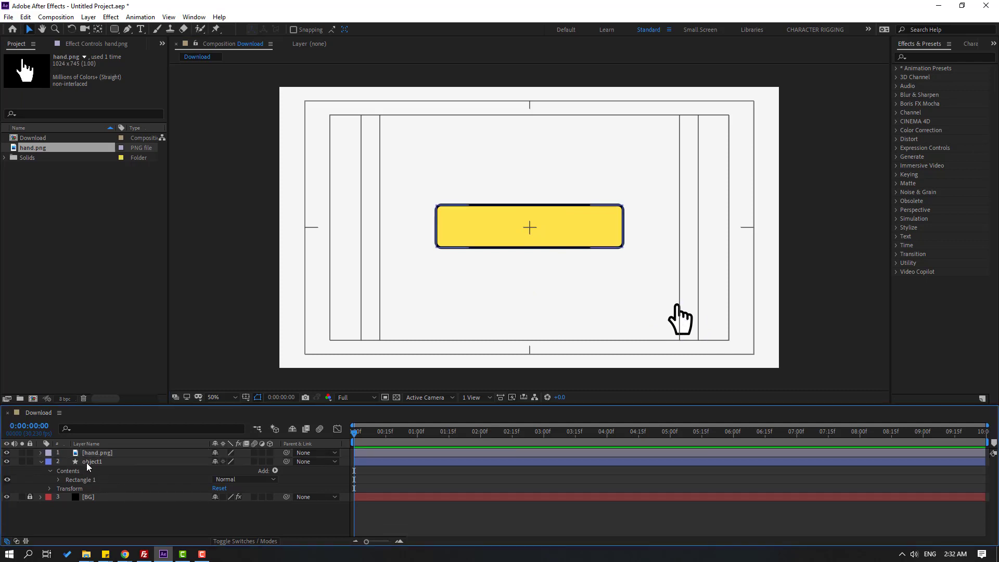
click(90, 463)
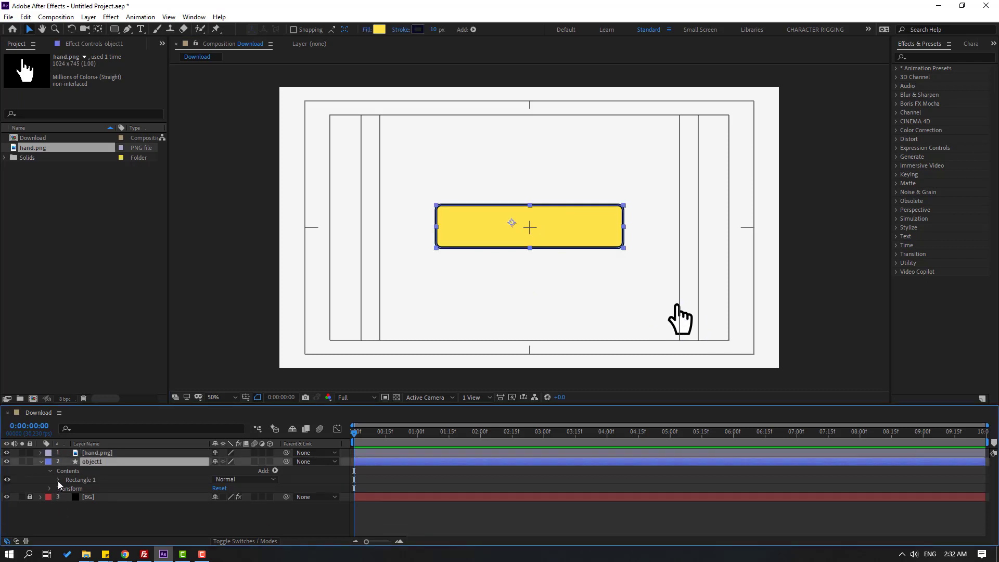
click(57, 480)
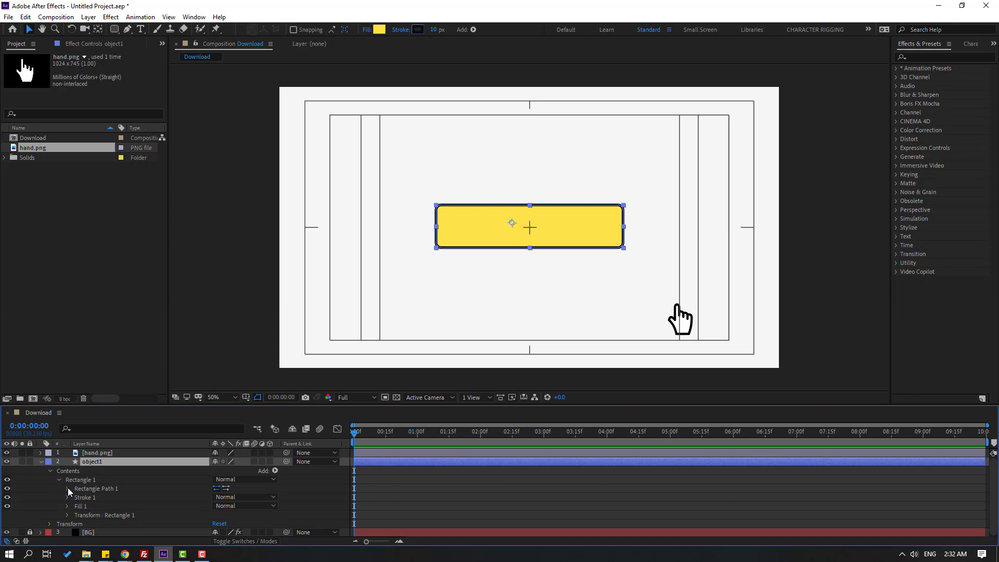
click(67, 489)
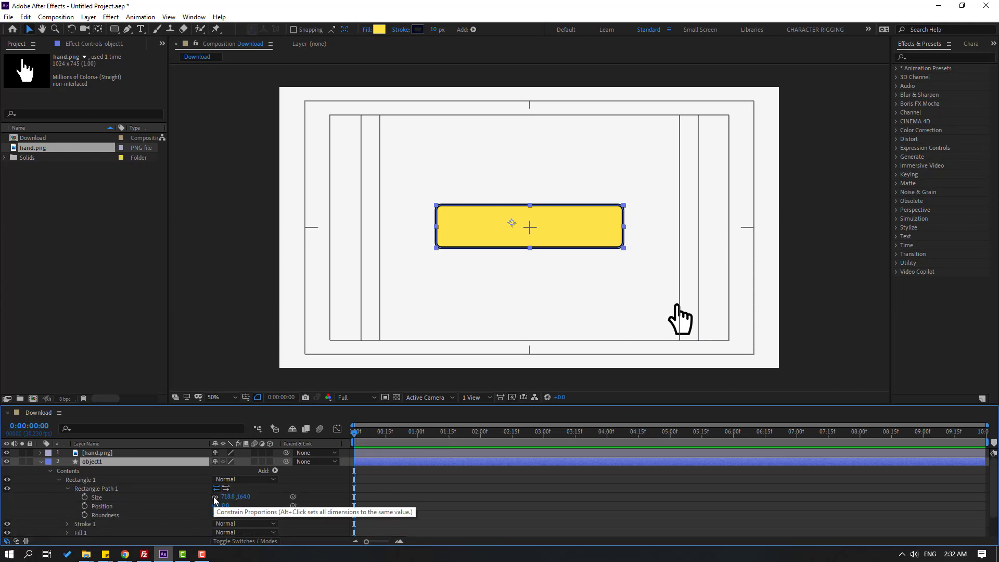
click(84, 496)
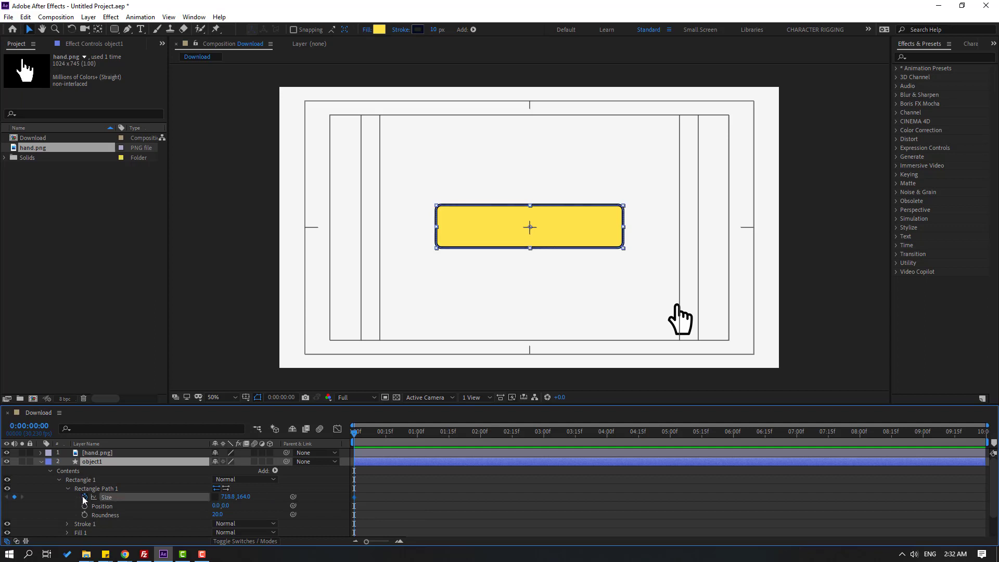
click(84, 514)
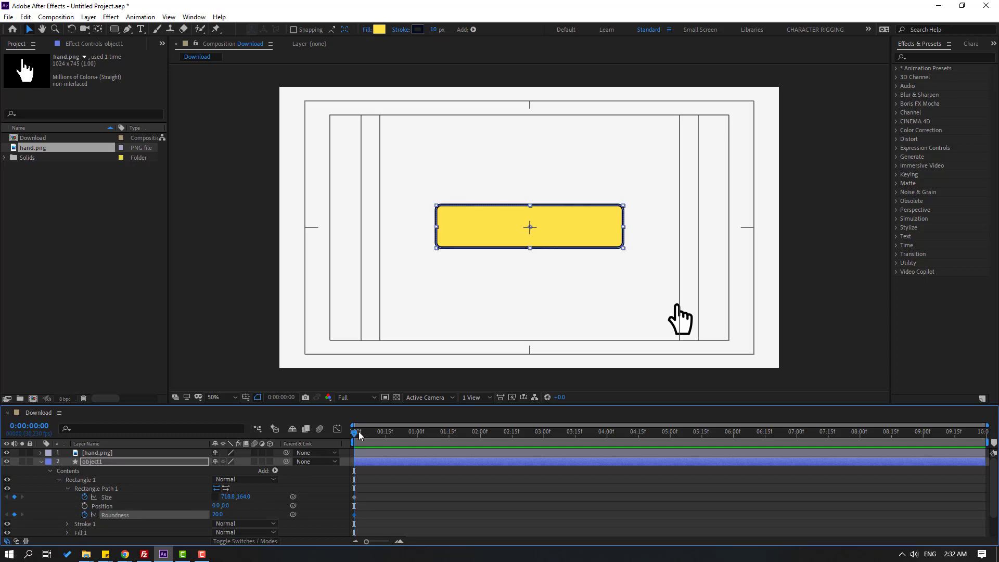
Step: At 0:00:00:21, shrink the rectangle path's width to about 164 and set its roundness to 112, making it a circle
drag(365, 431, 400, 433)
drag(228, 496, 10, 525)
drag(218, 515, 185, 501)
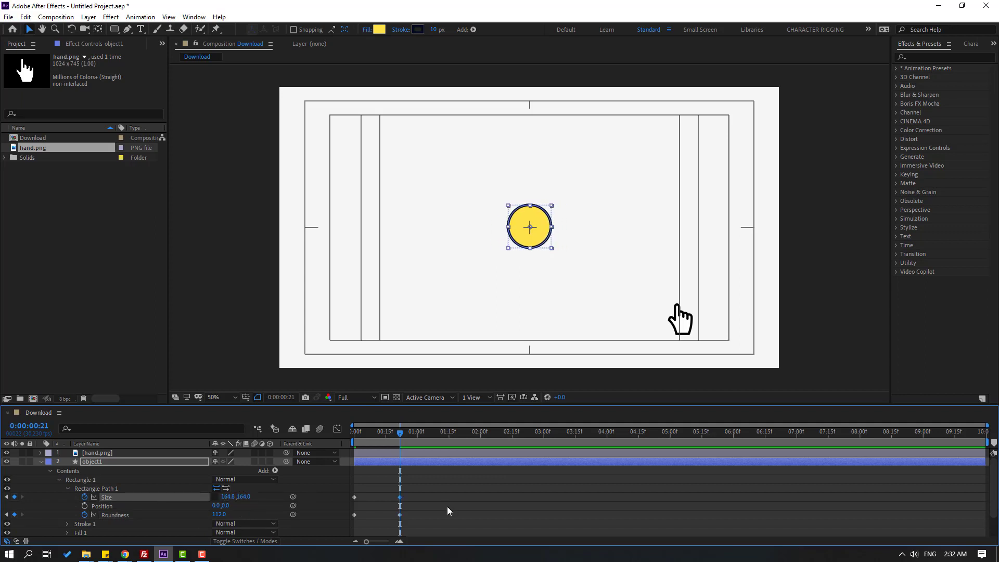
click(475, 278)
click(427, 470)
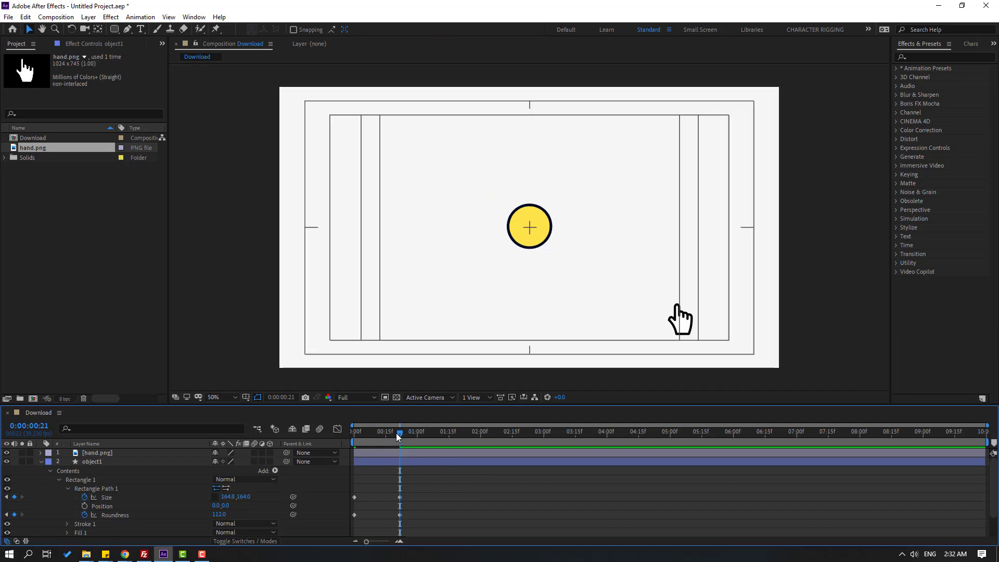
Step: Apply Easy Ease to all Size and Roundness keyframes of object1's rectangle path
drag(396, 433, 354, 442)
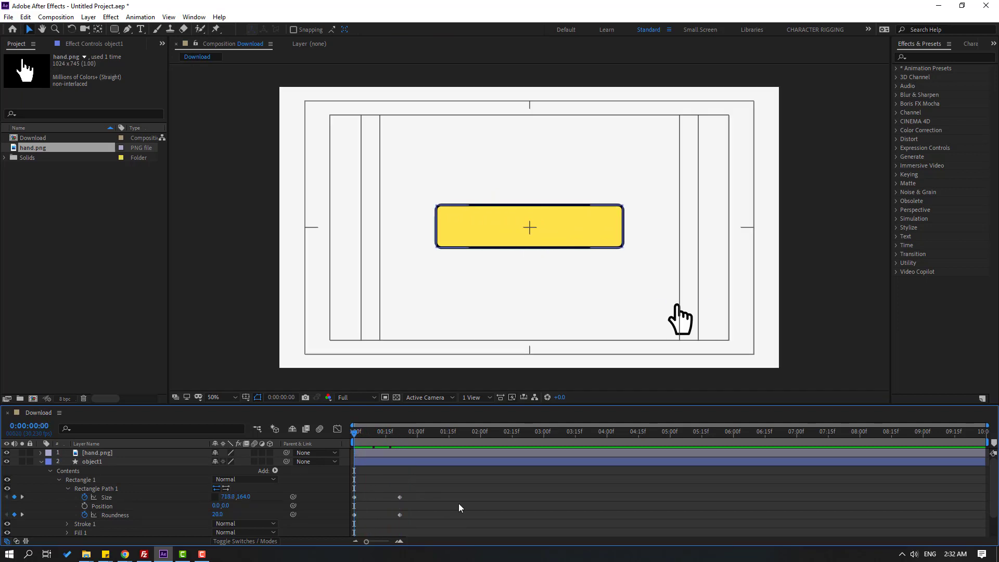
drag(424, 482, 334, 536)
right_click(354, 514)
mouse_move(364, 507)
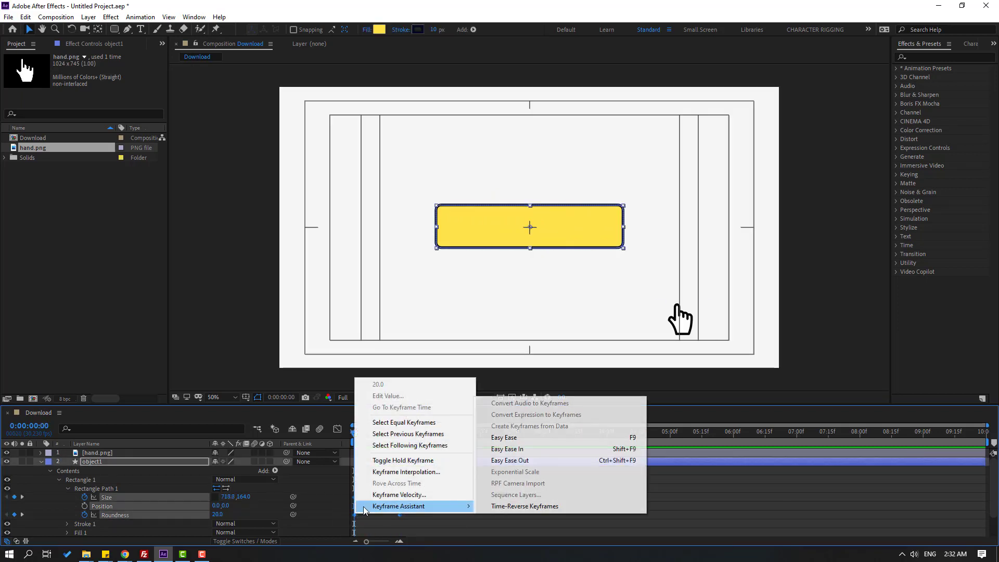
click(491, 437)
Step: In the speed graph, lengthen the outgoing influence of the starting Size and Roundness keyframes and preview the animation
click(337, 429)
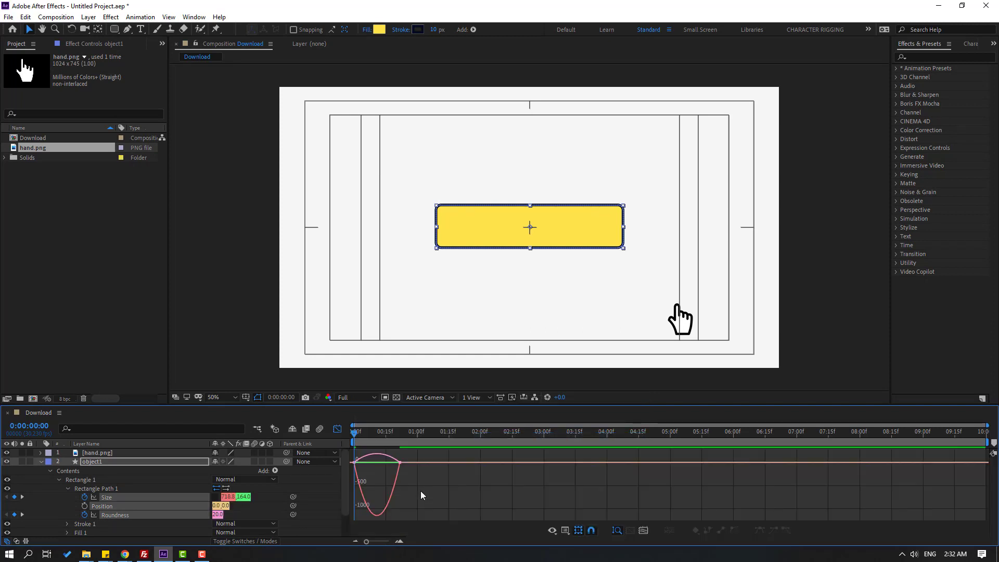
scroll(434, 492, up, 4)
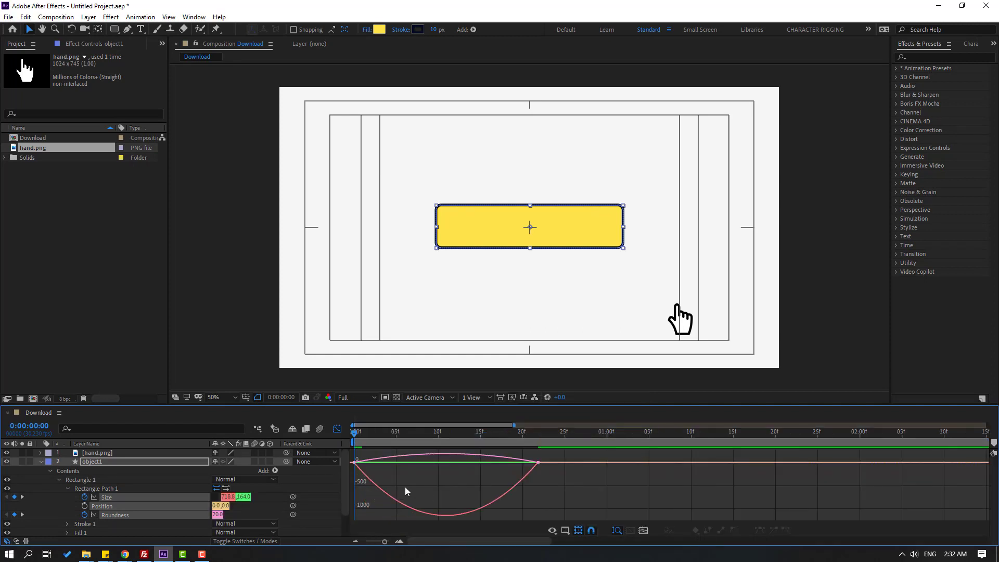
drag(384, 465, 420, 466)
scroll(425, 470, down, 2)
scroll(425, 471, down, 2)
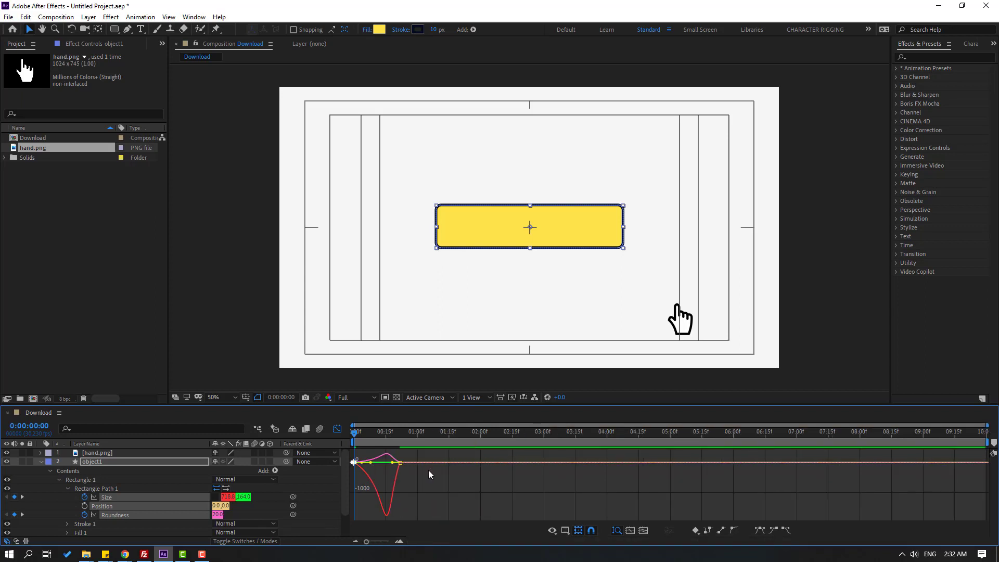
key(space)
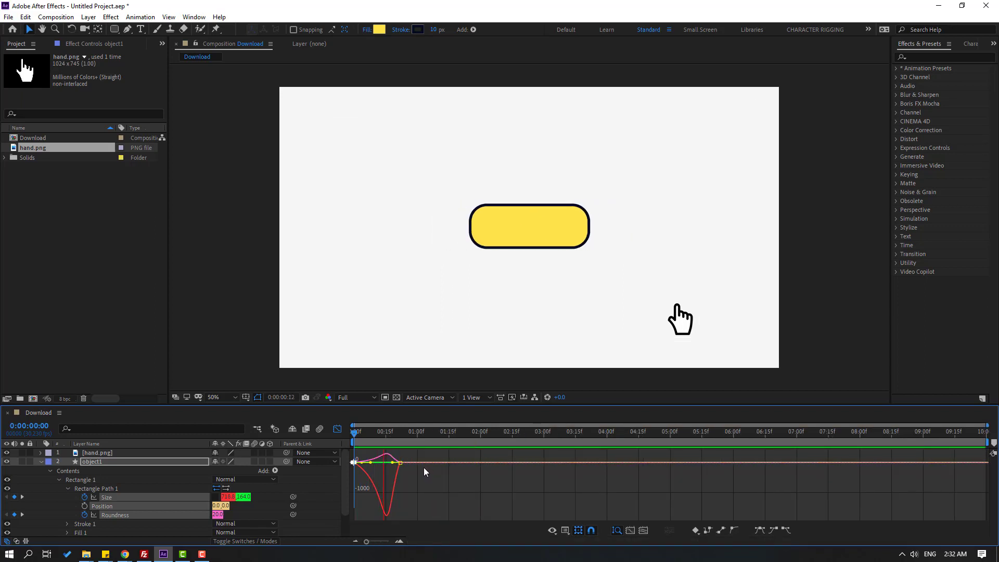
key(space)
Step: Lengthen the incoming influence of the ending Size and Roundness keyframes, preview the shrink, and return to the layer bar view
scroll(434, 465, up, 2)
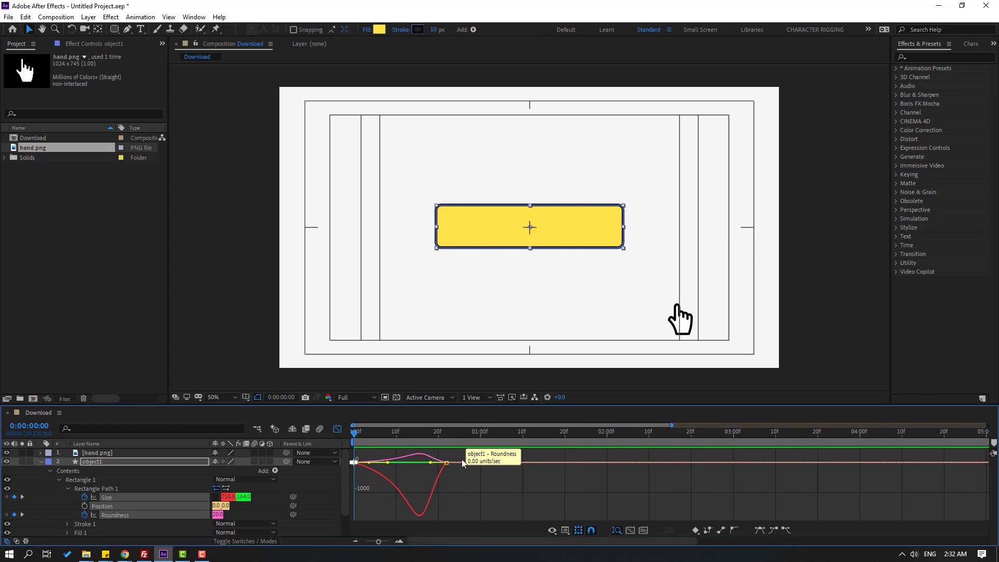
drag(465, 459, 436, 469)
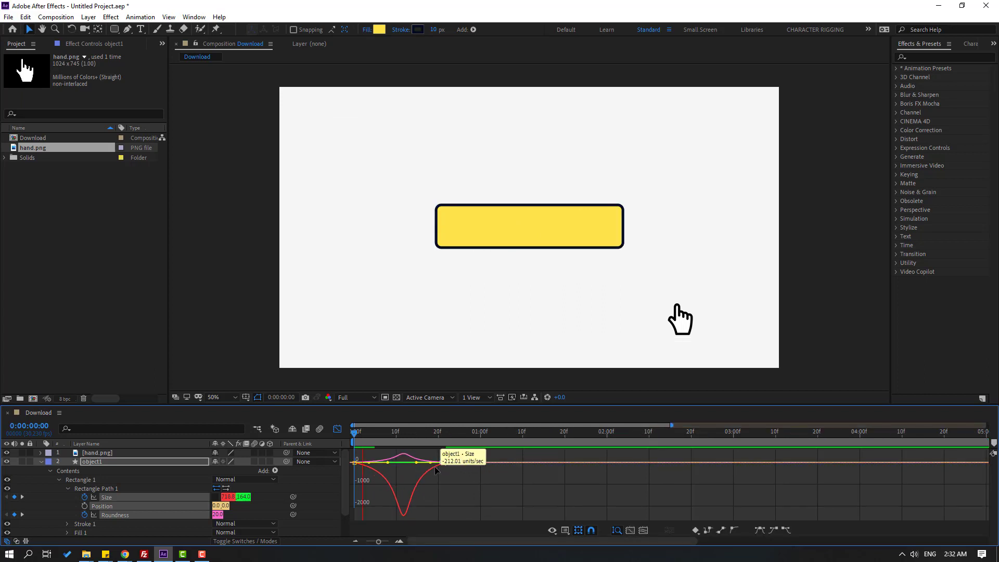
key(space)
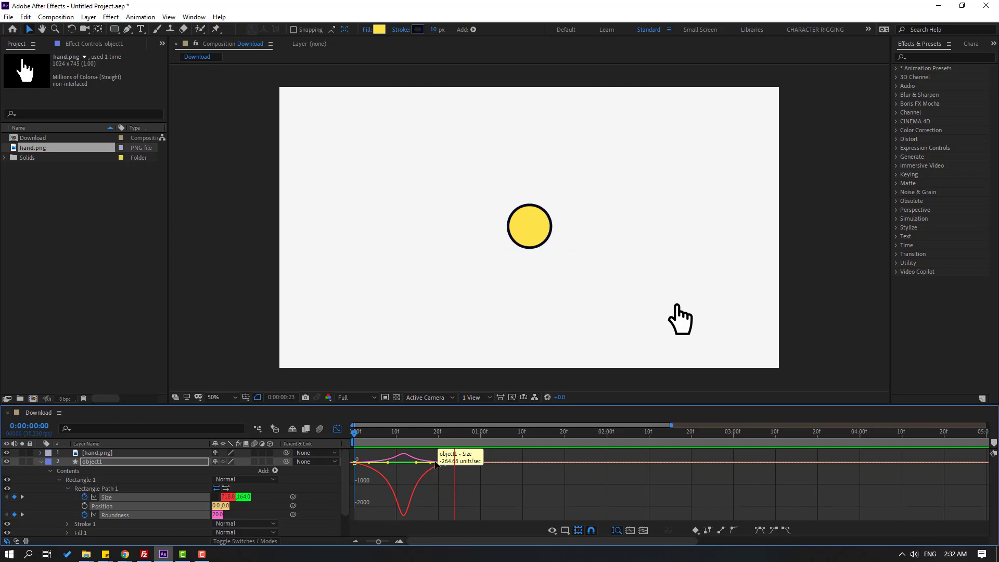
click(501, 507)
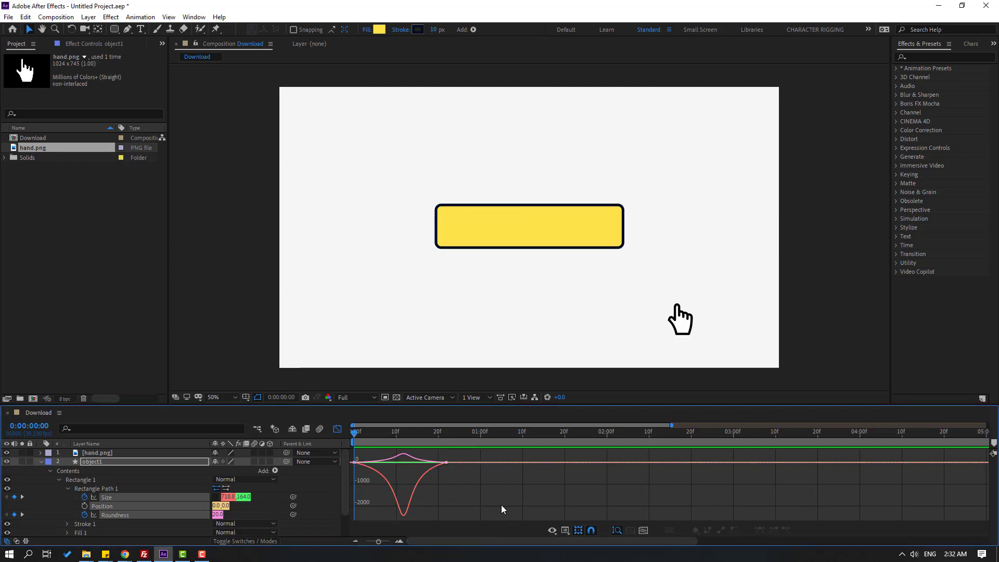
key(space)
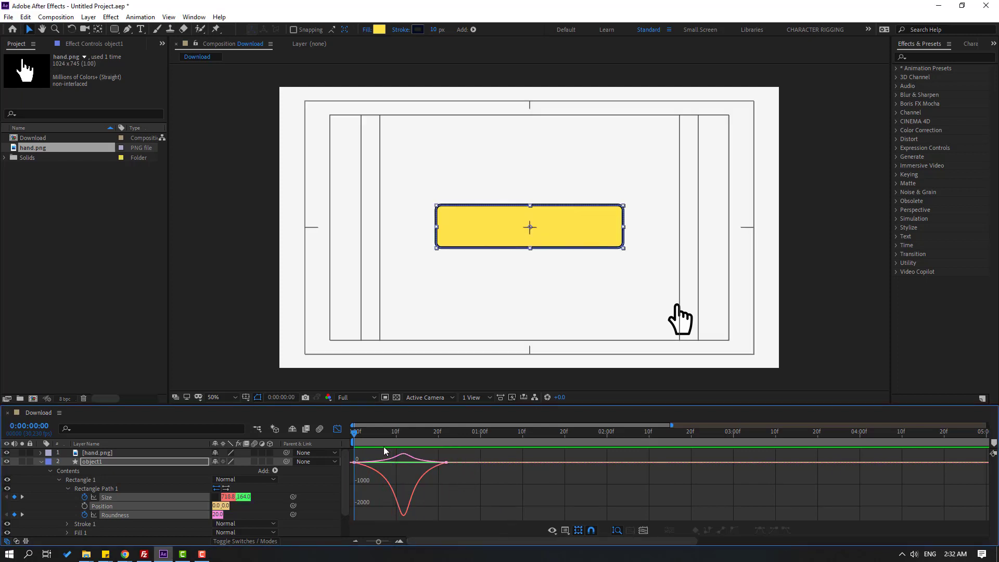
click(338, 433)
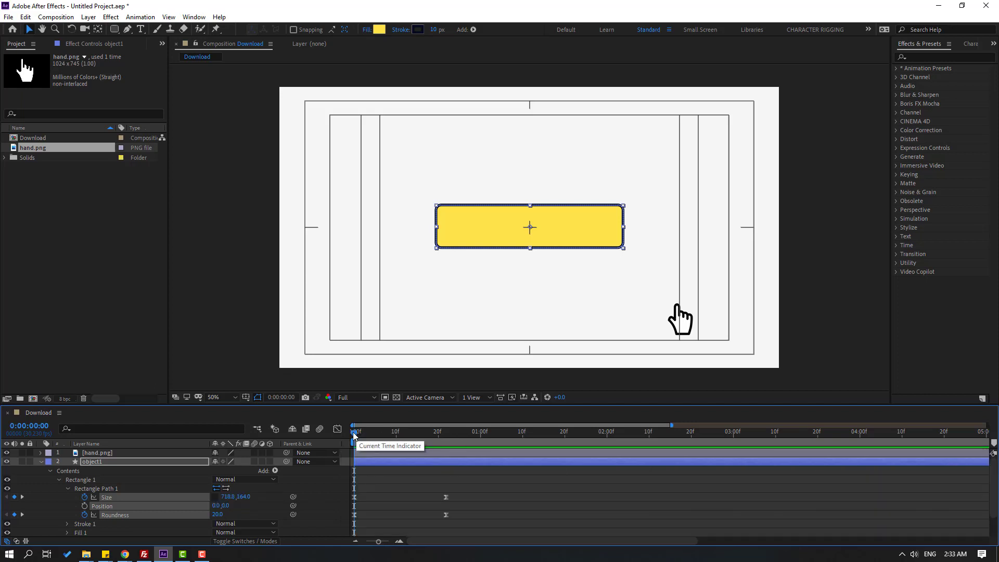
Step: Shift all Size and Roundness keyframes later so that the first pair starts at about 2:10
drag(394, 434, 425, 438)
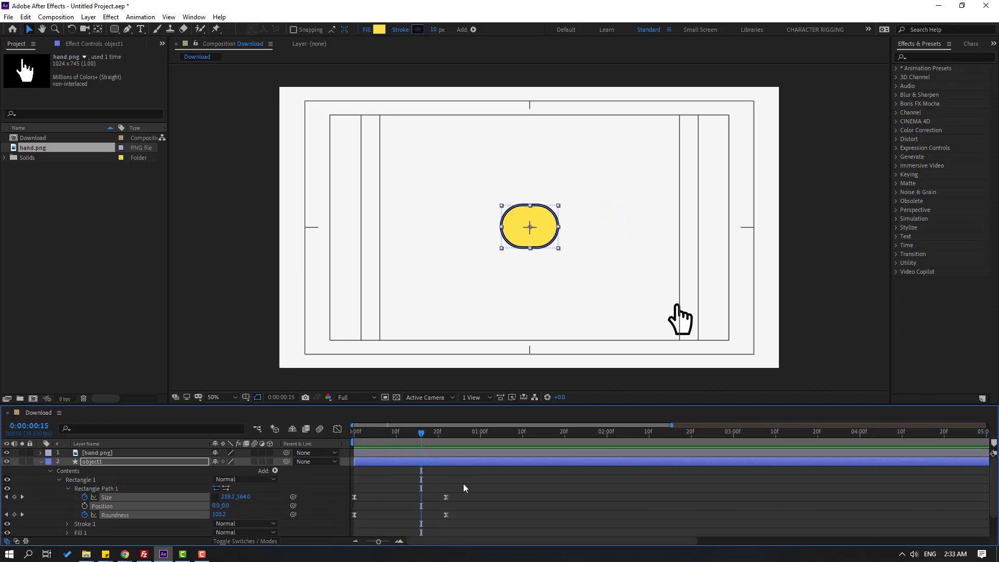
mouse_move(476, 485)
mouse_down()
mouse_move(348, 528)
mouse_move(451, 514)
mouse_move(602, 516)
mouse_move(604, 507)
mouse_up()
key(minus)
drag(491, 499, 501, 500)
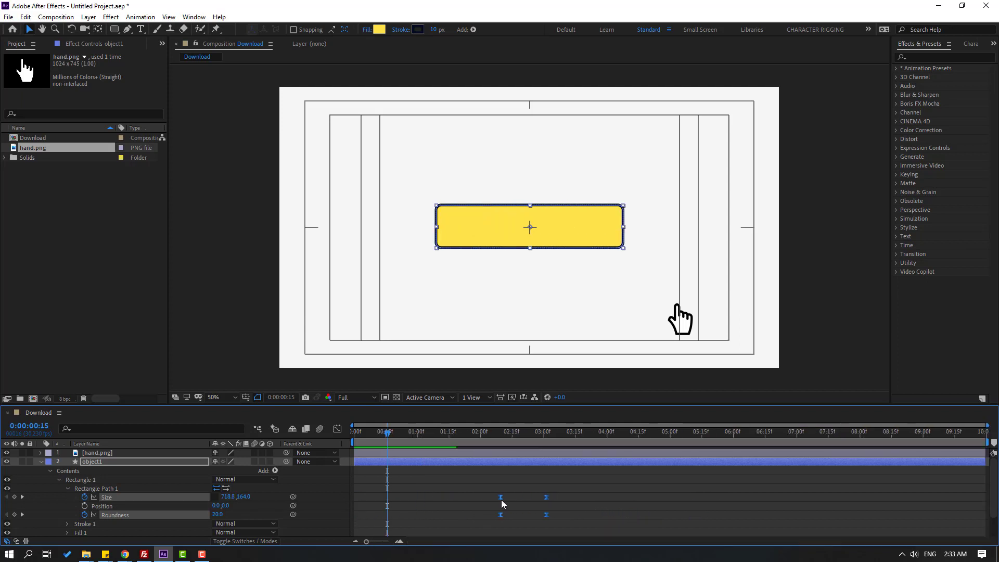
click(684, 327)
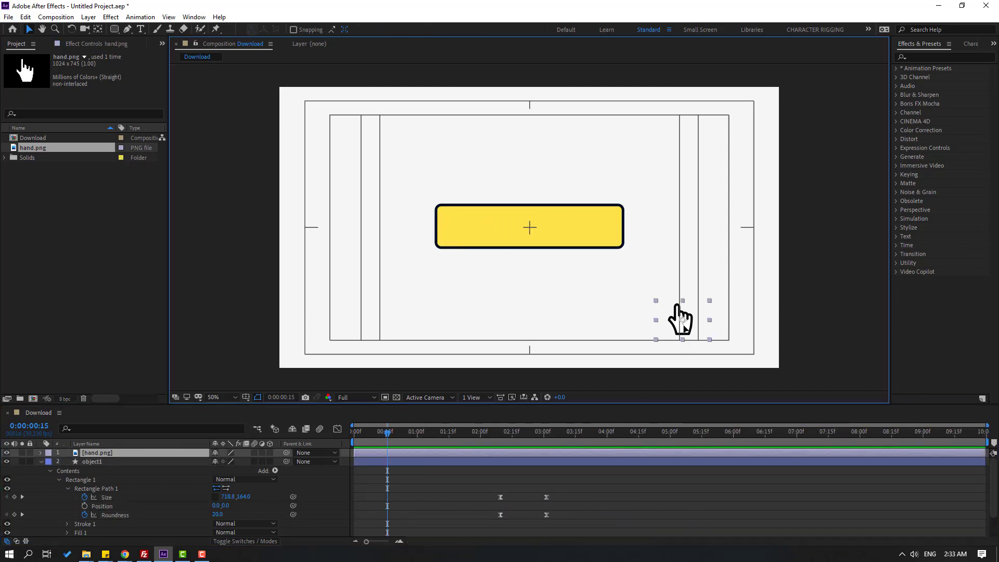
drag(681, 318, 695, 385)
key(space)
drag(632, 365, 610, 328)
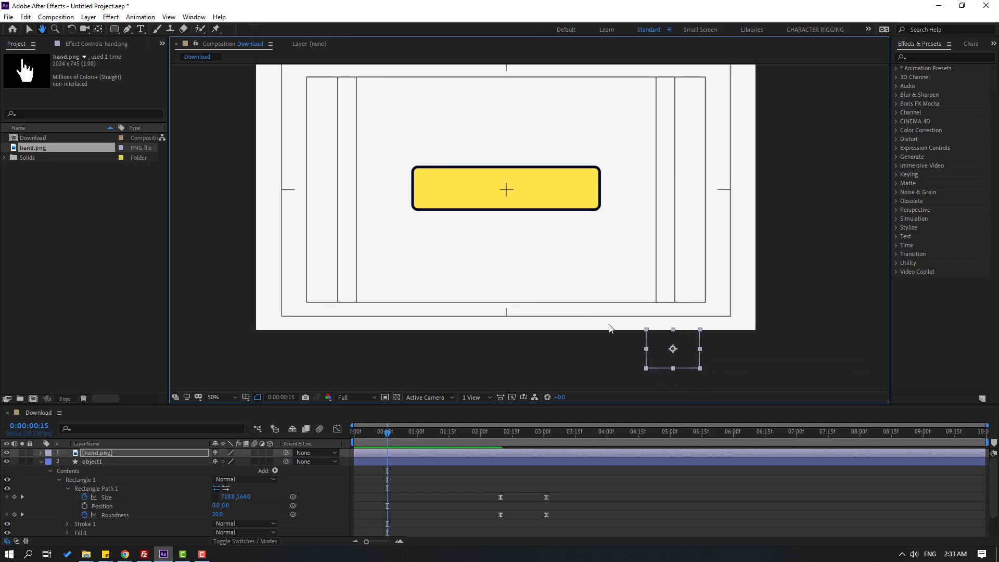
drag(681, 352, 653, 293)
Step: Move the hand layer's anchor point down to the base of the wrist
key(y)
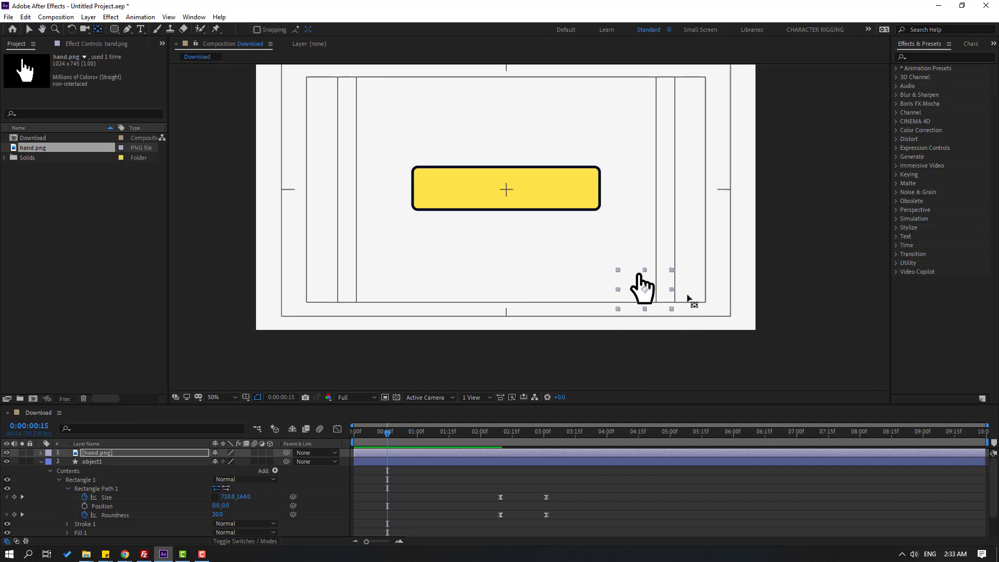
key(period)
key(space)
drag(814, 367, 478, 259)
click(36, 30)
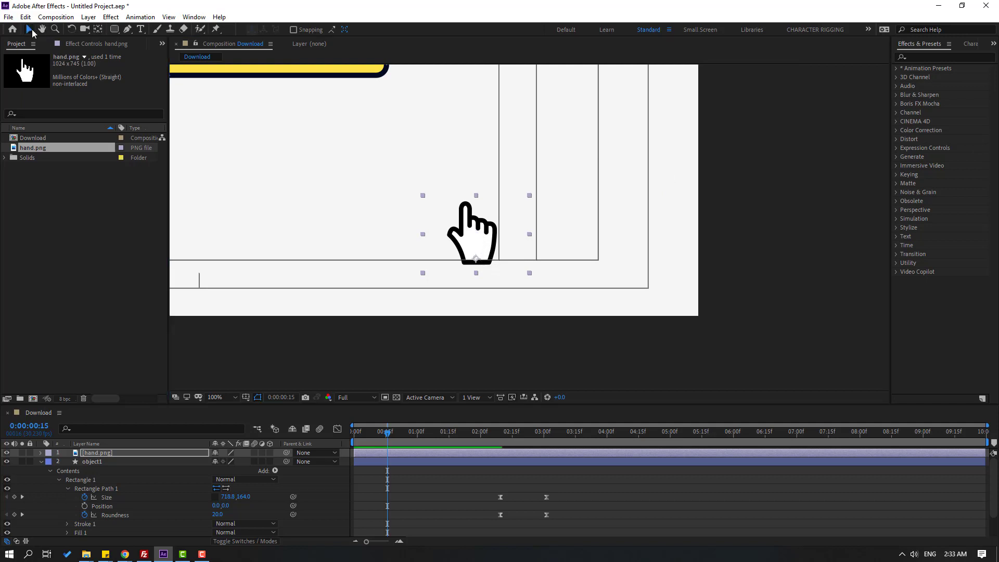
key(comma)
key(comma)
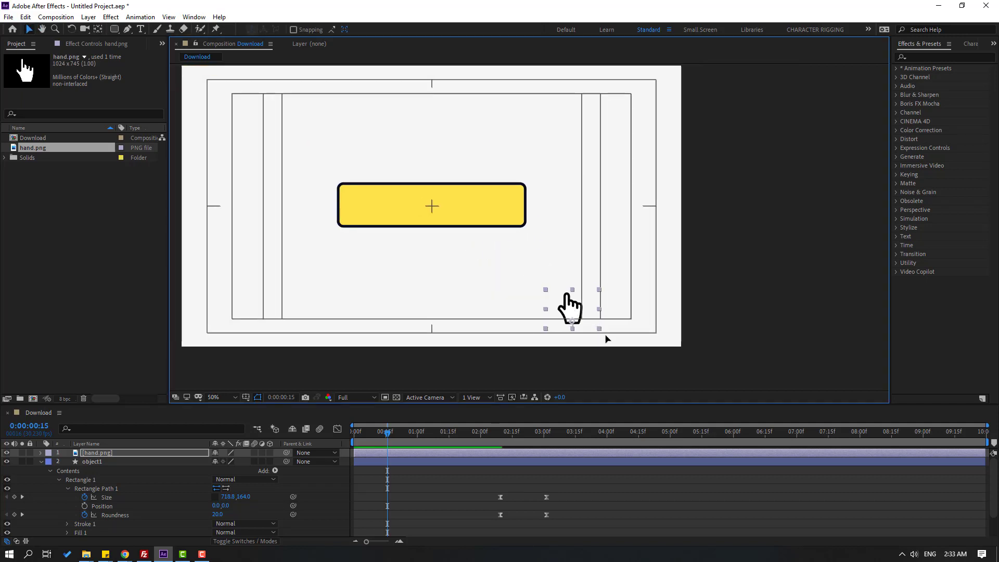
Step: Place the hand just below the composition's bottom edge and add Position and Rotation keyframes for it at 0:00:00:00
drag(566, 308, 598, 371)
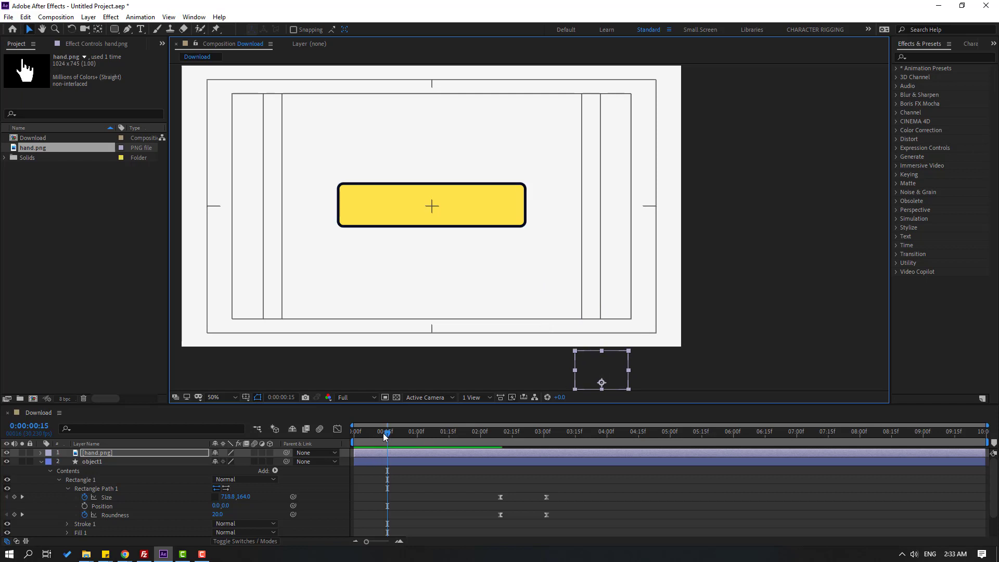
drag(383, 433, 349, 436)
key(p)
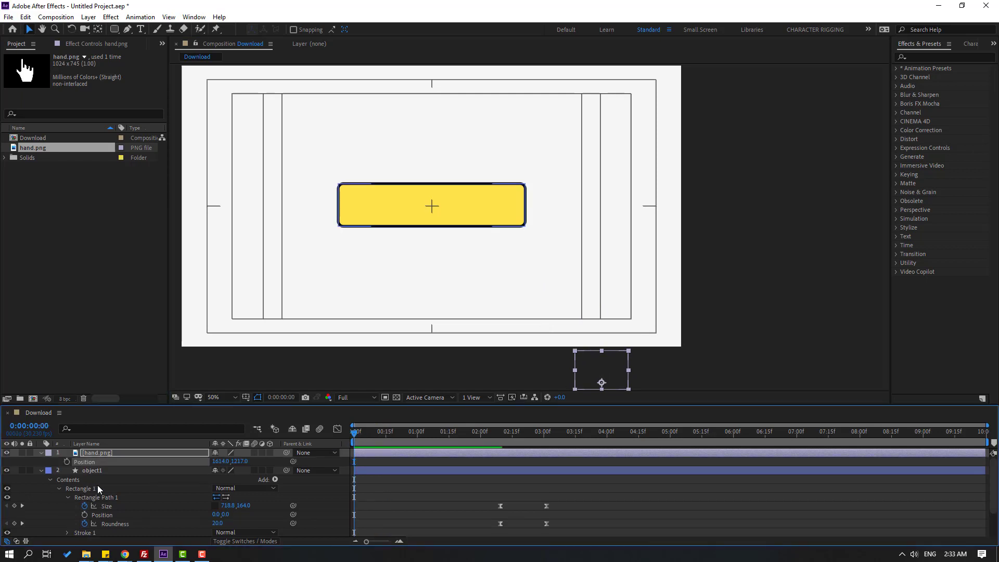
key(shift+r)
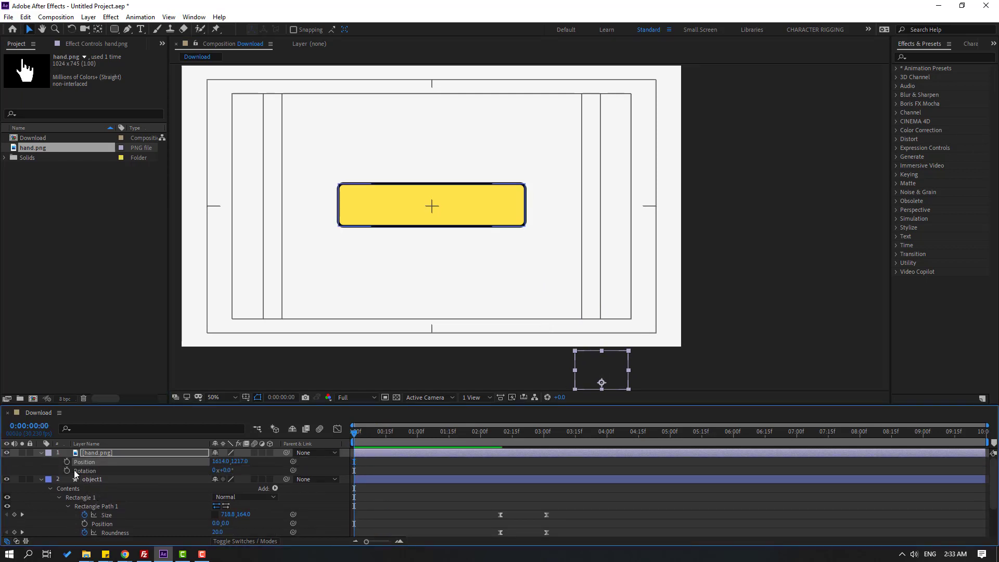
click(66, 461)
click(67, 470)
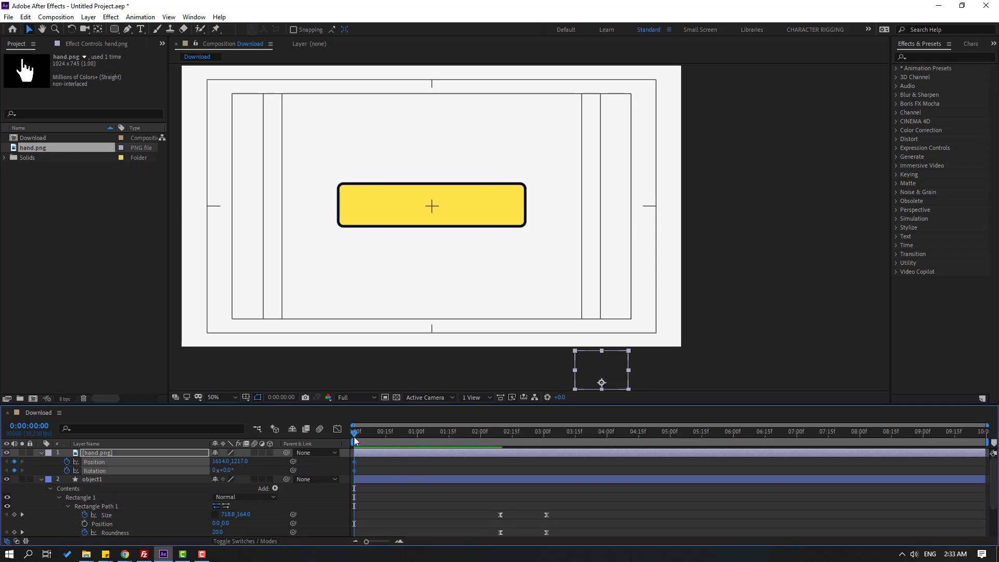
Step: At 0:00:00:29, move the hand onto the lower edge of the yellow button and rotate it to -15°
drag(354, 433, 416, 433)
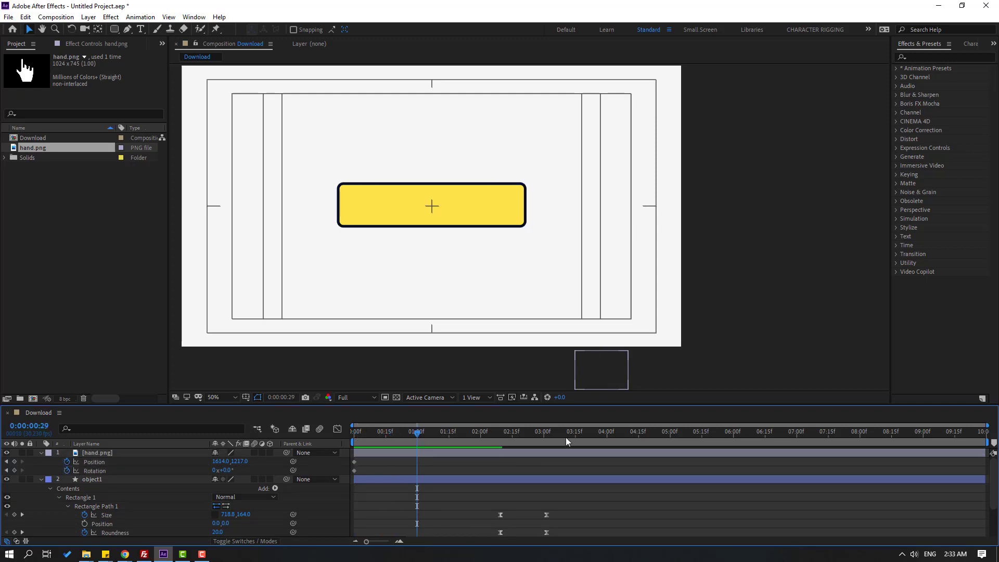
drag(602, 383, 465, 227)
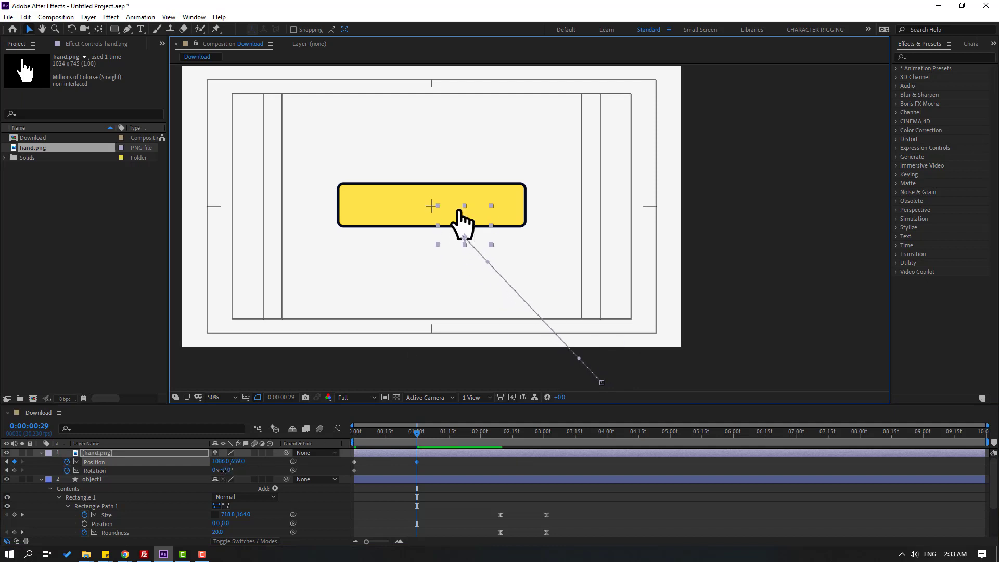
drag(223, 470, 222, 470)
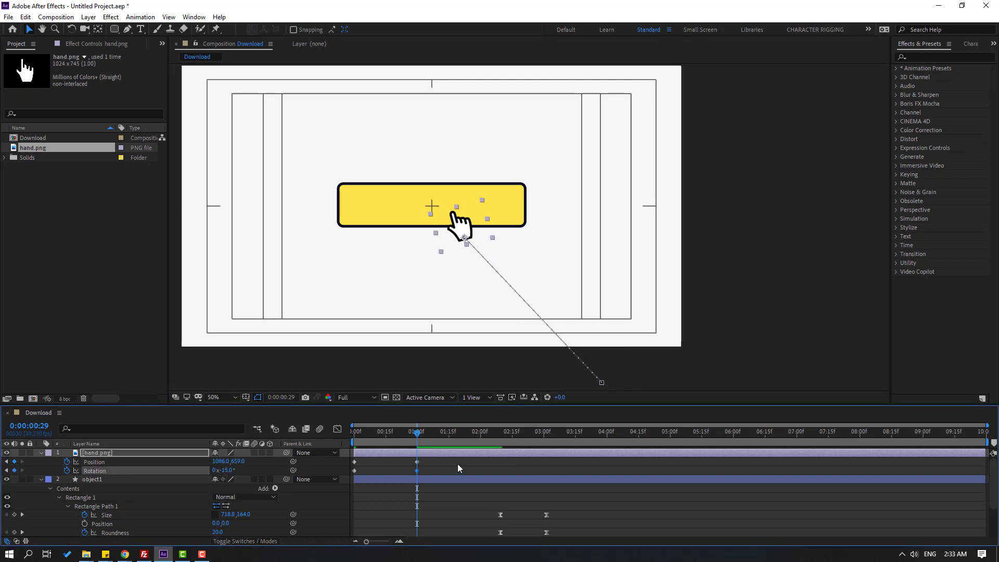
Step: Apply Easy Ease to the hand's Position and Rotation keyframes and preview its move onto the button
right_click(354, 470)
mouse_move(411, 464)
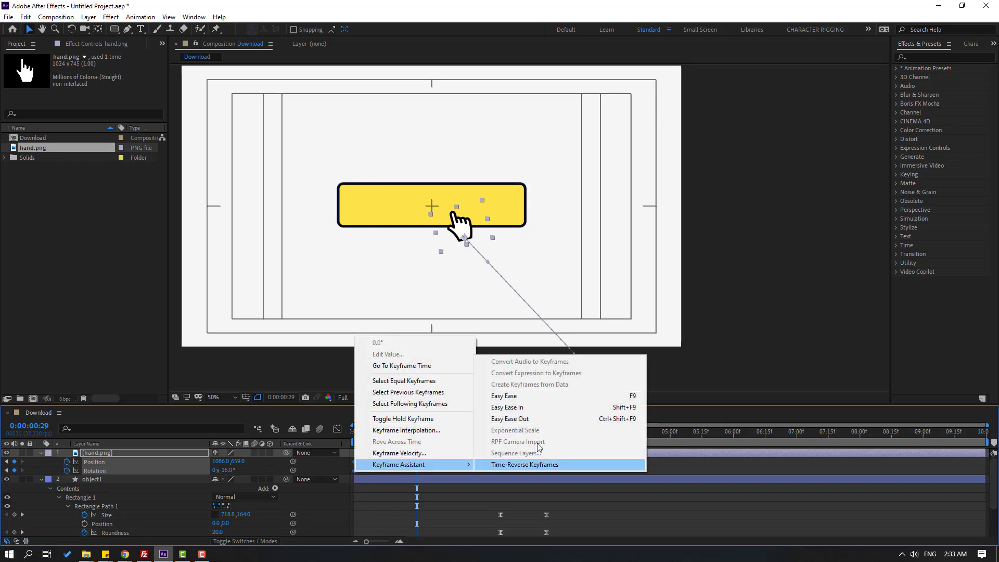
click(524, 396)
key(space)
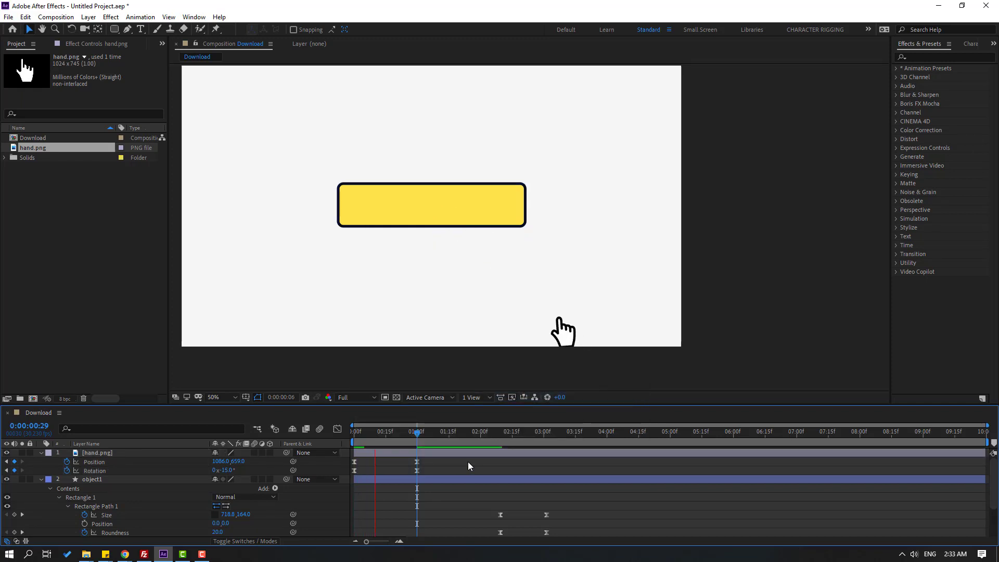
key(space)
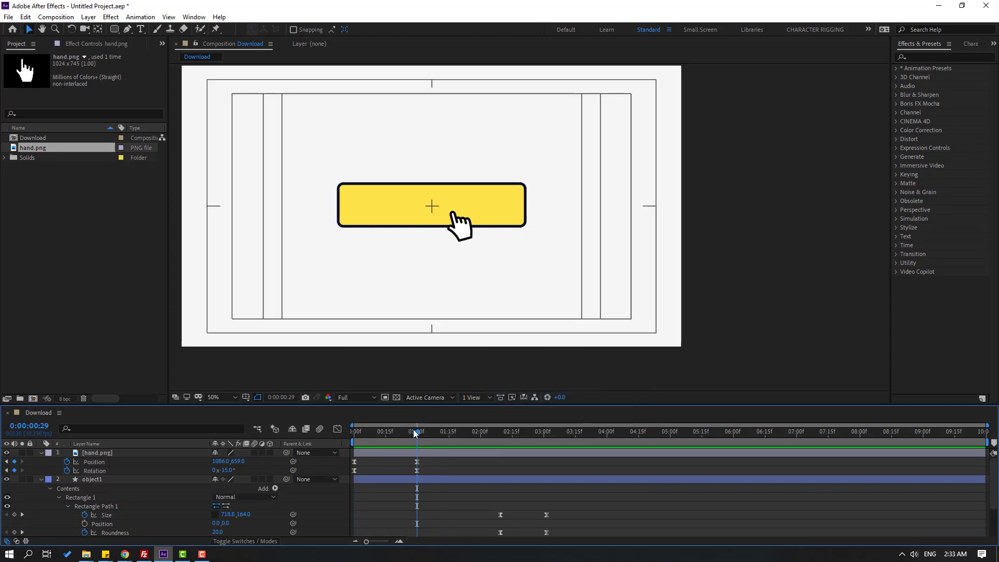
Step: Keyframe the hand's tap swing by setting Rotation to 22° at 0:00:01:09 and -28° at 0:00:01:19
click(421, 432)
click(437, 431)
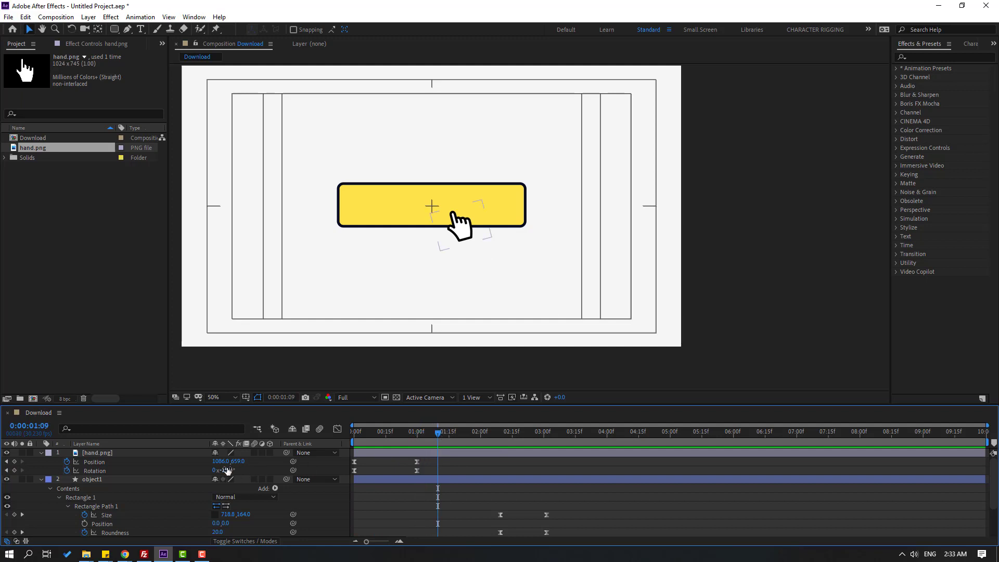
drag(228, 471, 244, 471)
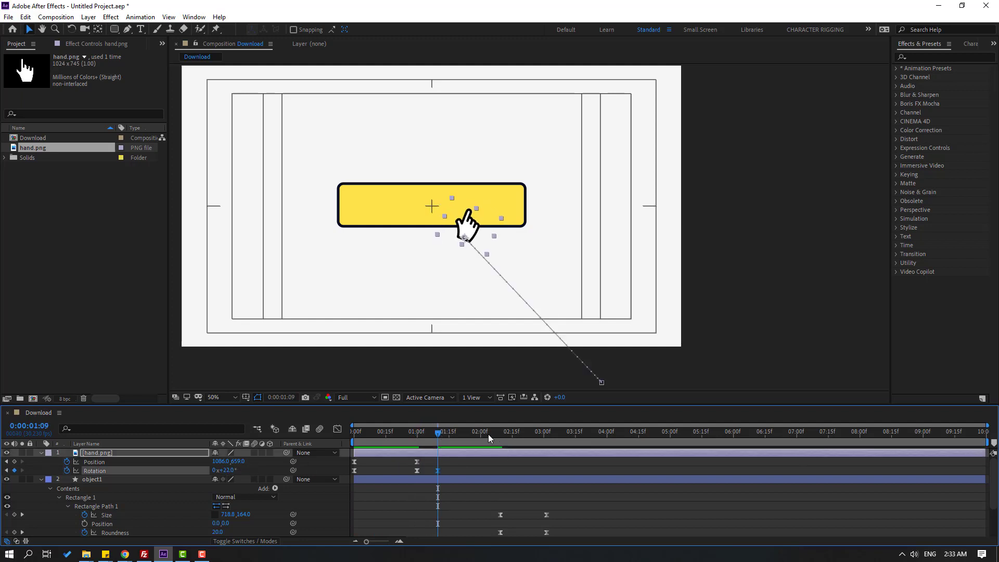
drag(445, 435, 459, 436)
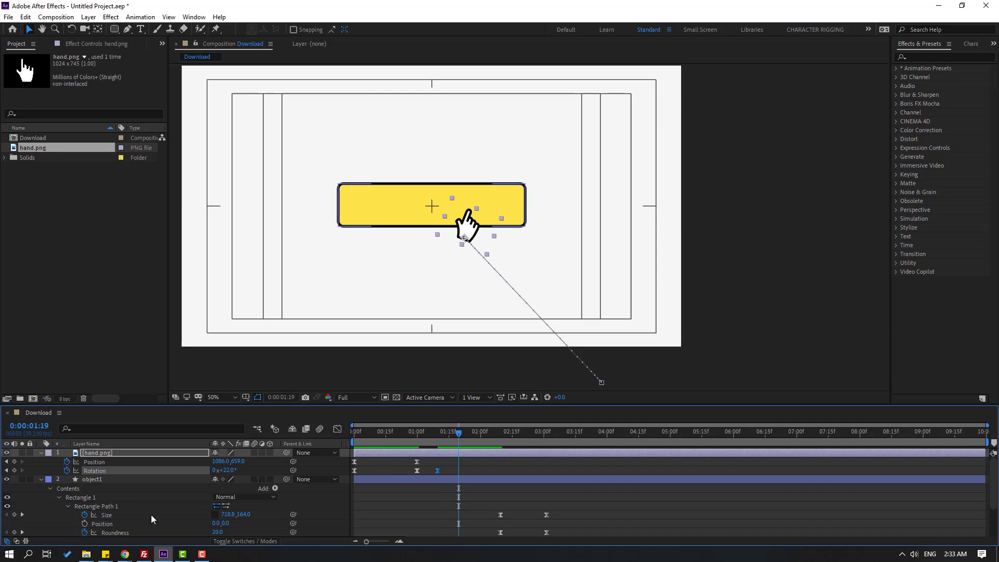
drag(224, 471, 207, 472)
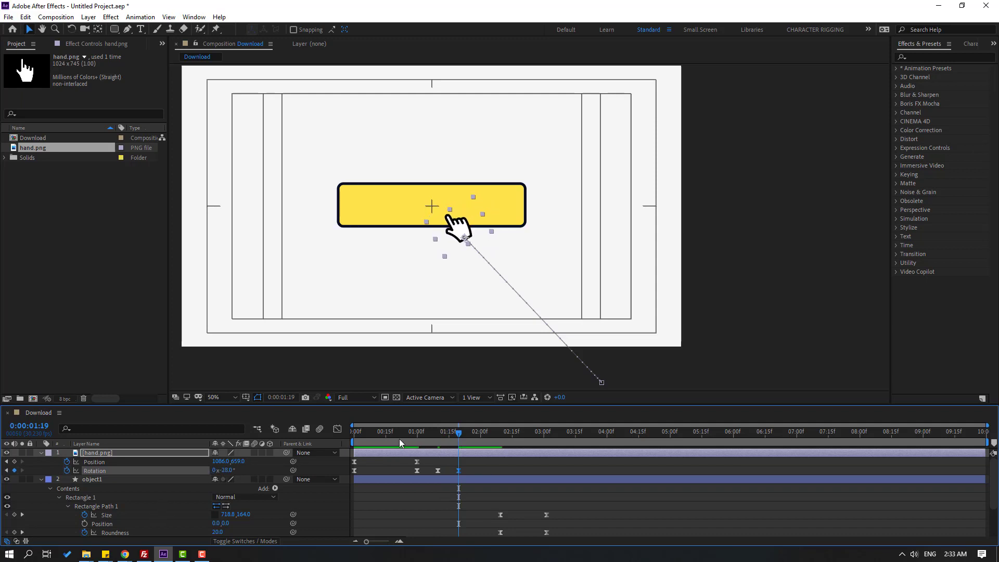
Step: Check the swing, and at 0:00:01:22 rotate the hand back to about -20° for a small rebound
drag(411, 435, 457, 432)
key(/)
key(Page_Down)
key(Page_Down)
key(Page_Down)
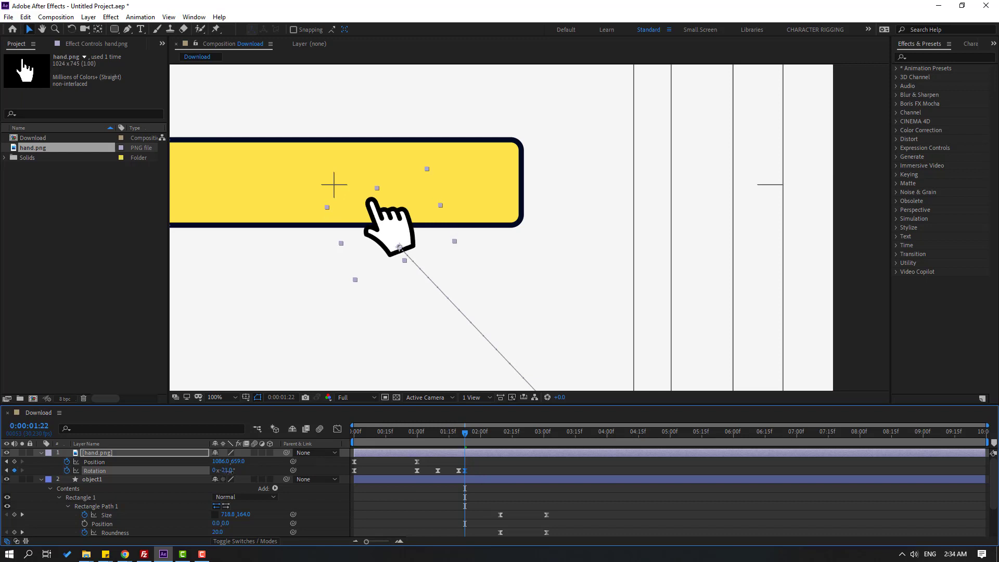
drag(227, 475, 231, 470)
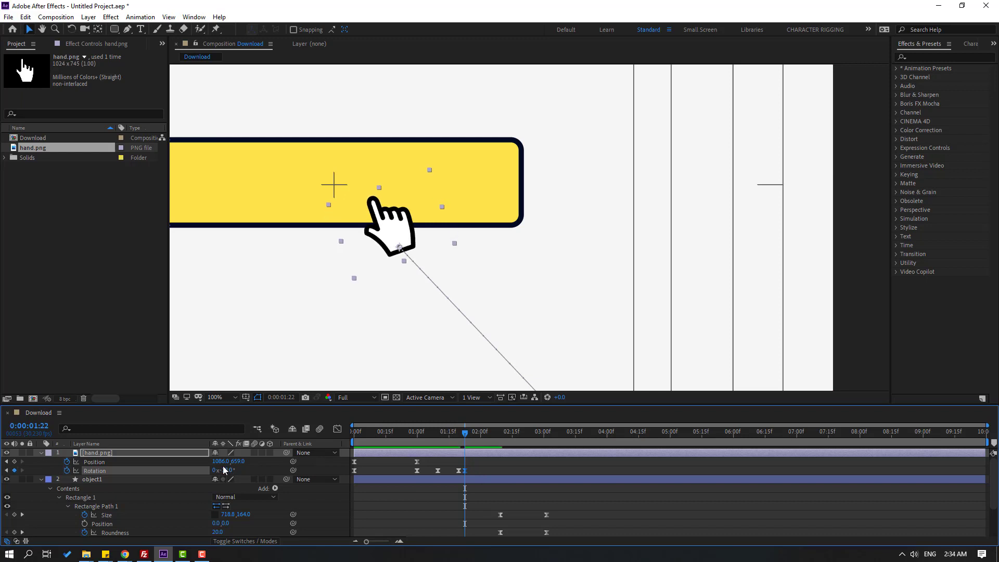
Step: At 0:00:01:25, rotate the hand to -36° for a second tap and preview the tapping motion up close
key(Page_Down)
key(Page_Down)
key(Page_Down)
drag(227, 469, 221, 469)
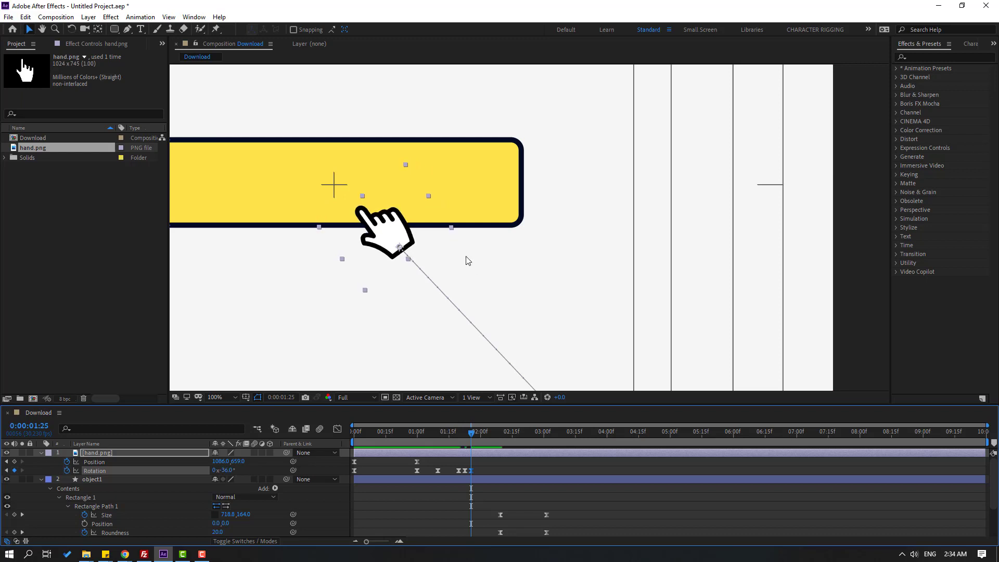
click(469, 486)
scroll(361, 329, down, 4)
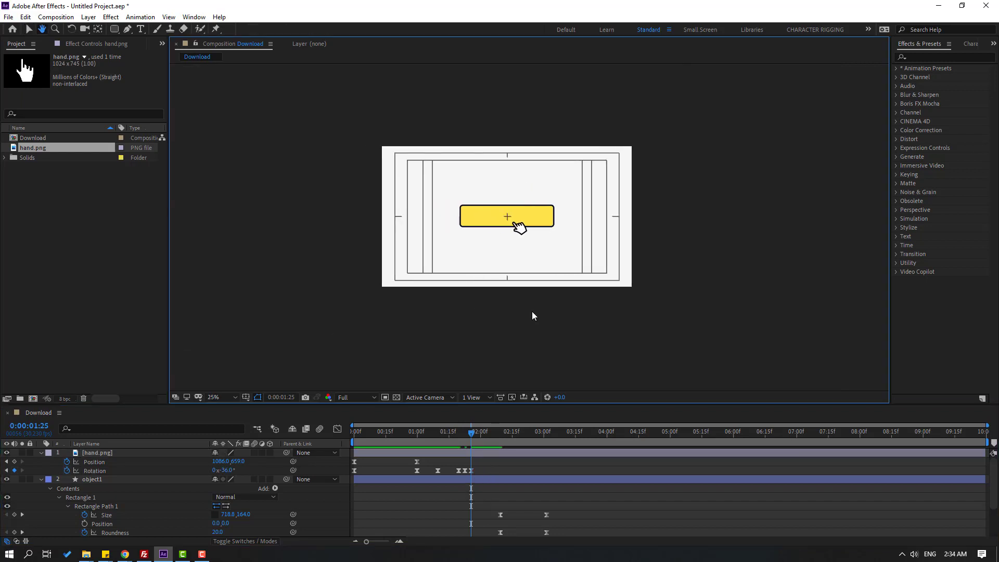
scroll(551, 317, up, 2)
key(space)
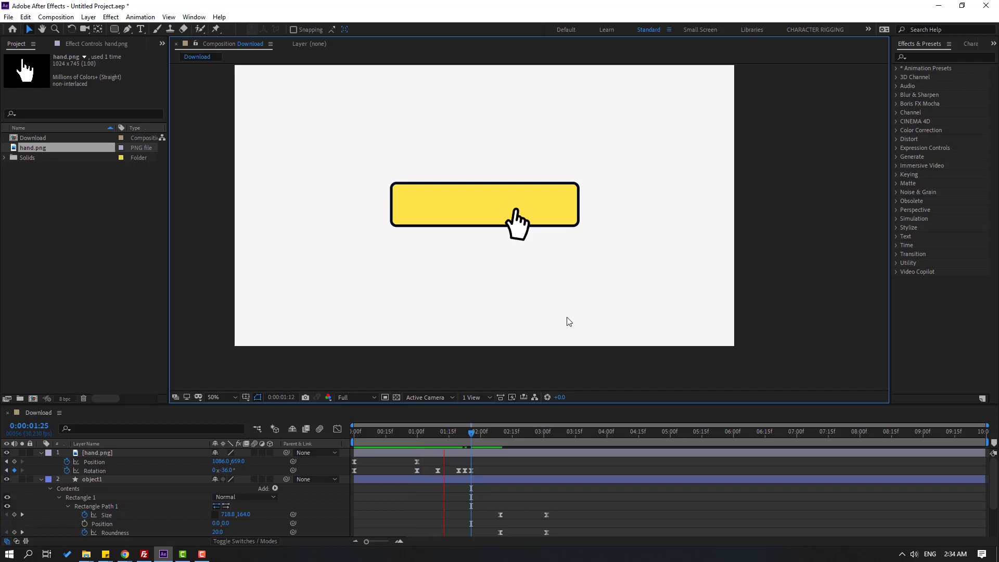
click(510, 228)
scroll(529, 227, up, 2)
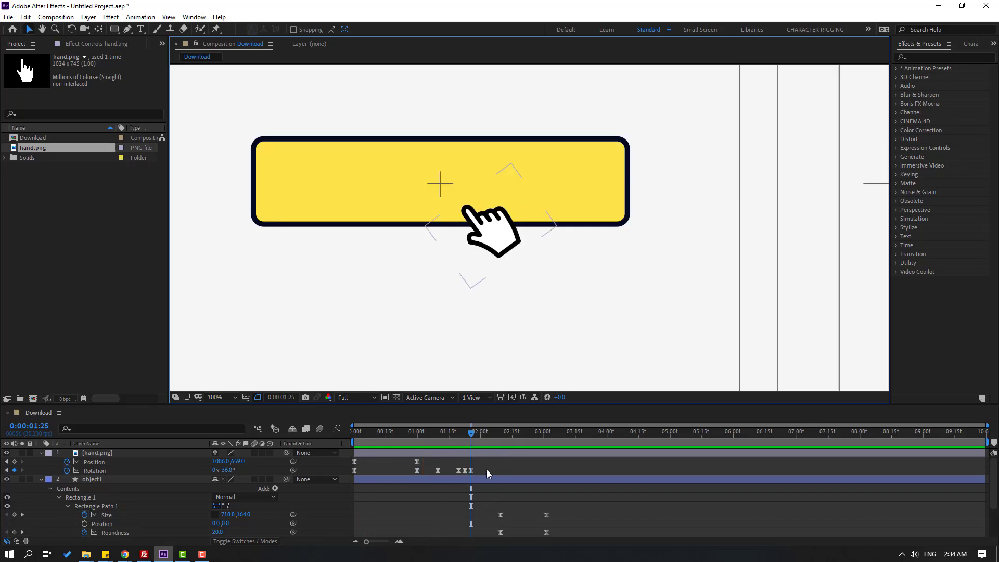
Step: Space the hand's last two Rotation keyframes out to 0:00:01:25 and 0:00:02:01, the last one at -27°, and preview the taps
mouse_move(487, 468)
mouse_down()
mouse_move(447, 475)
mouse_move(484, 471)
mouse_up()
click(513, 469)
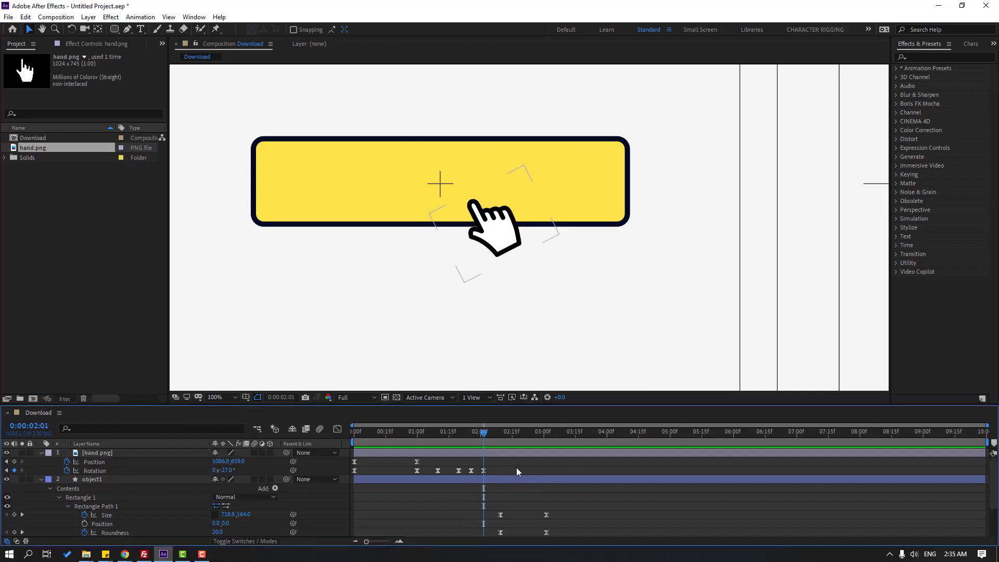
key(space)
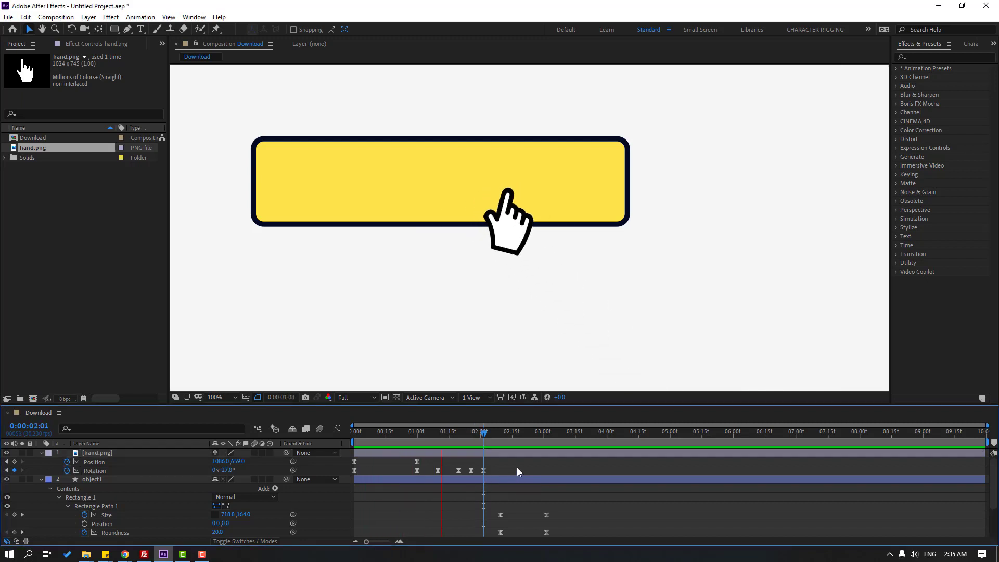
Step: Add a hand Position keyframe at 0:00:01:09 and raise the hand to a vertical position of 651 at 0:00:01:19
drag(420, 430, 458, 431)
click(14, 462)
click(438, 460)
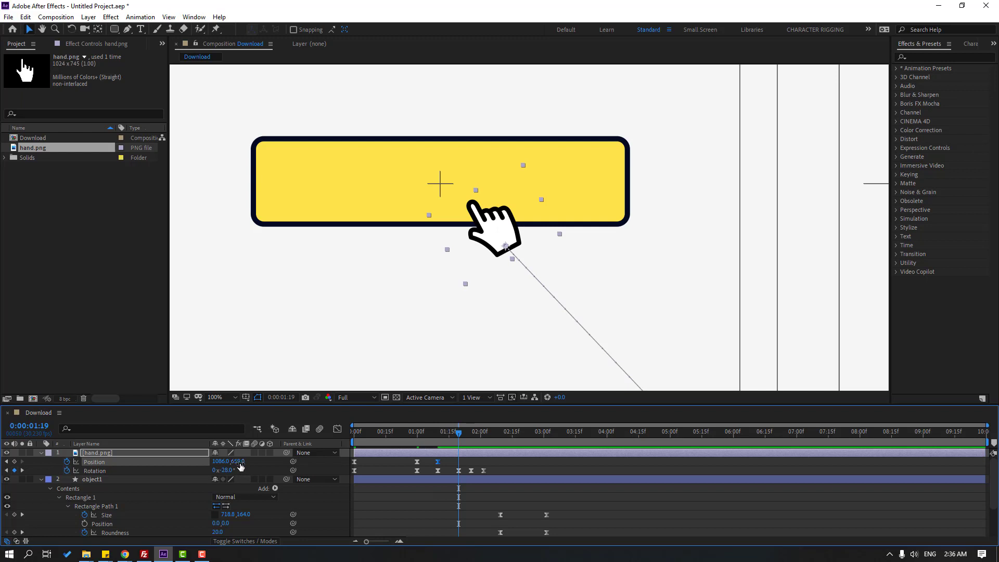
drag(240, 467, 236, 466)
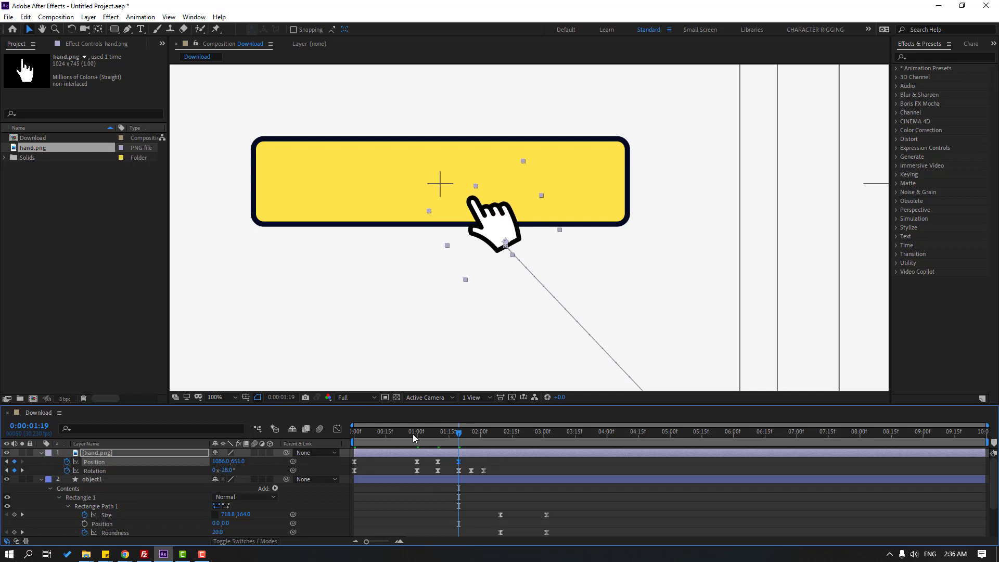
Step: Set the hand's vertical position to 659 at 0:00:01:25 and 651 at 0:00:02:01, and preview the taps
drag(414, 438, 474, 441)
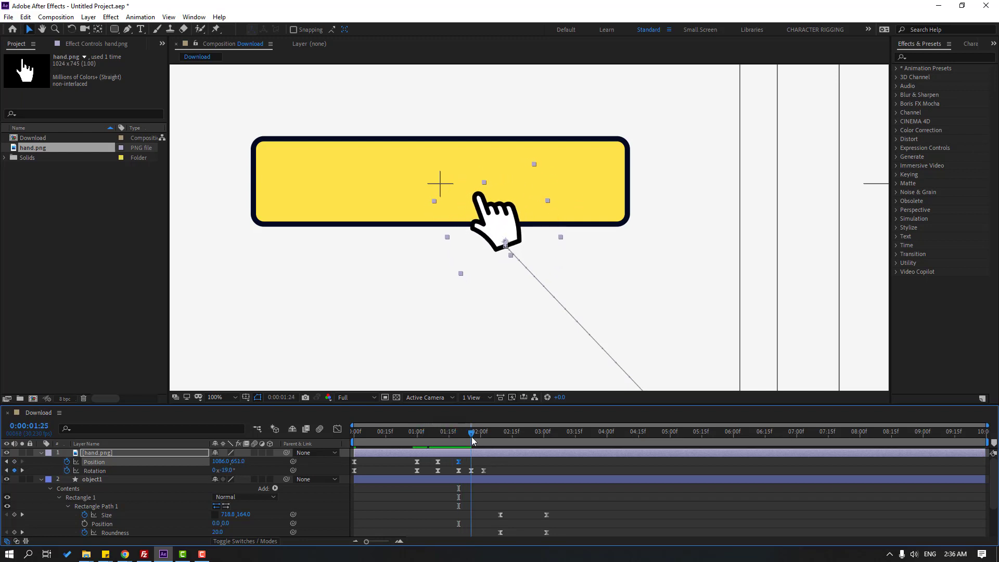
drag(238, 462, 242, 462)
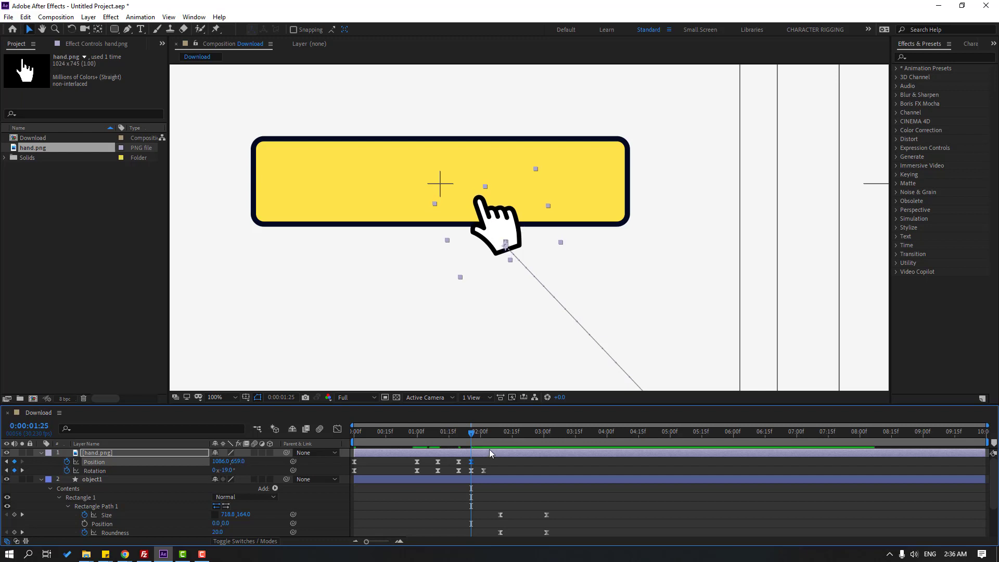
drag(479, 436, 483, 436)
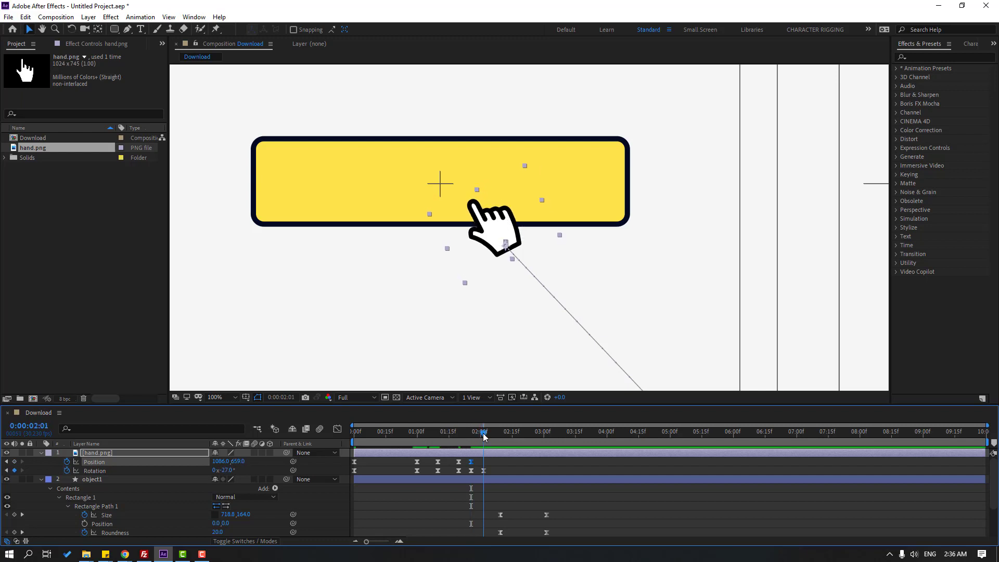
drag(236, 463, 233, 462)
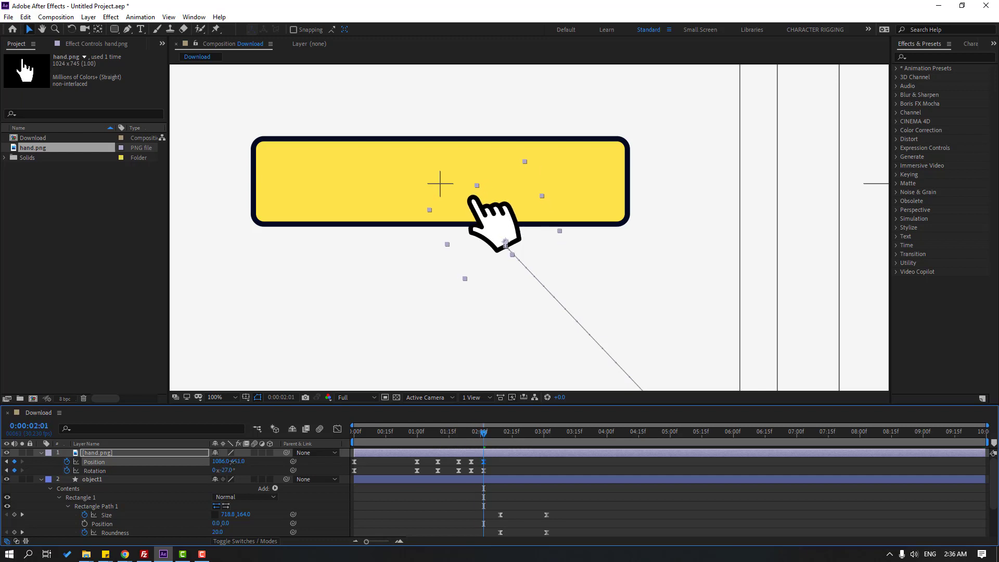
click(496, 463)
key(space)
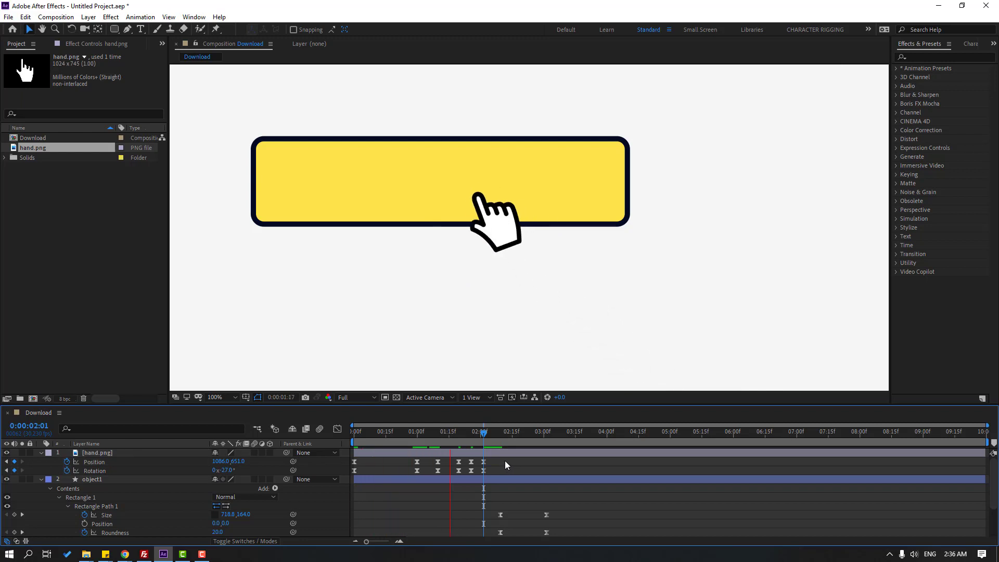
key(comma)
key(comma)
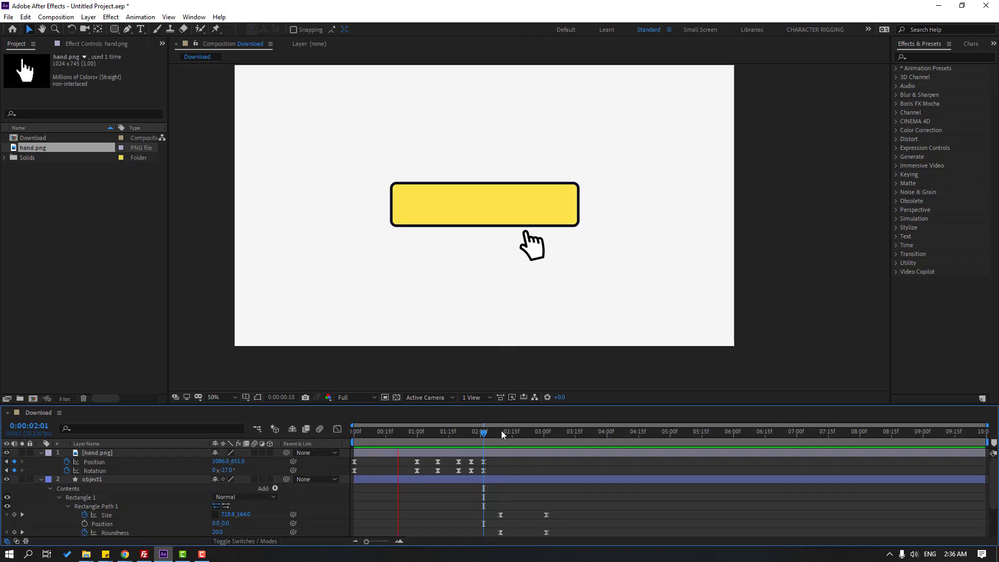
key(apostrophe)
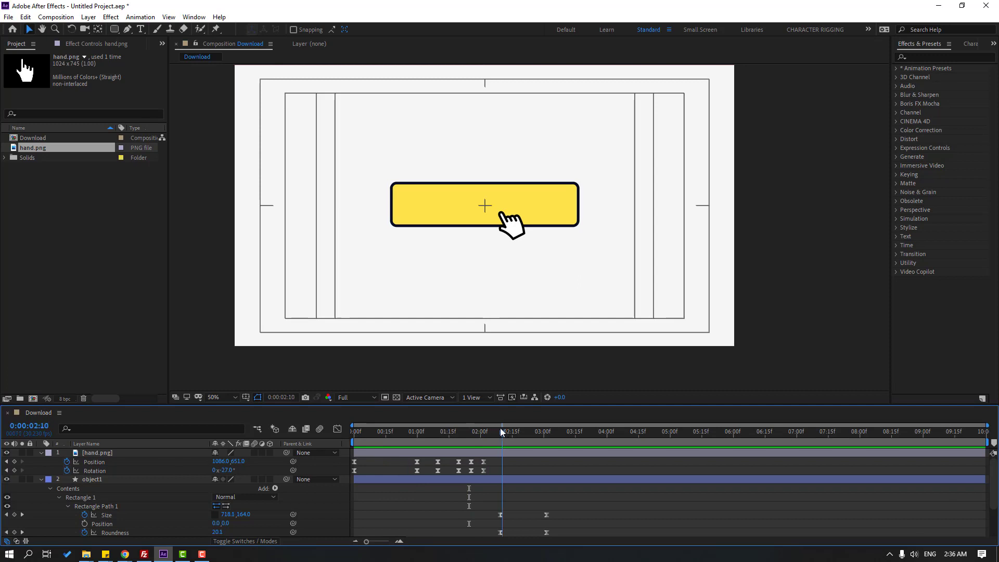
key(space)
Step: Hold the hand with Position and Rotation keyframes at 0:00:02:04, and at 0:00:02:25 move it below the composition, rotated to -93°
click(14, 461)
click(14, 470)
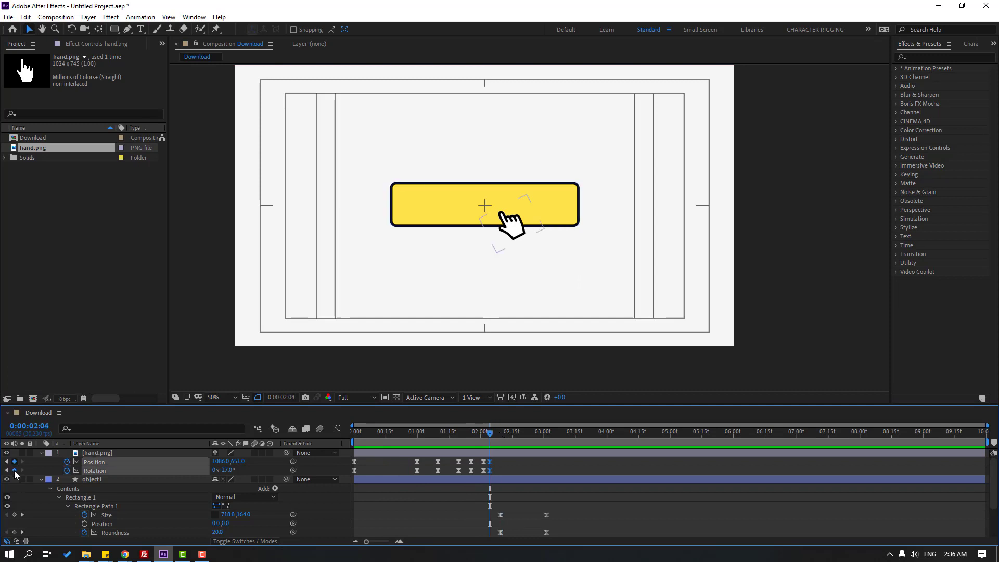
drag(507, 436, 534, 434)
drag(513, 222, 420, 346)
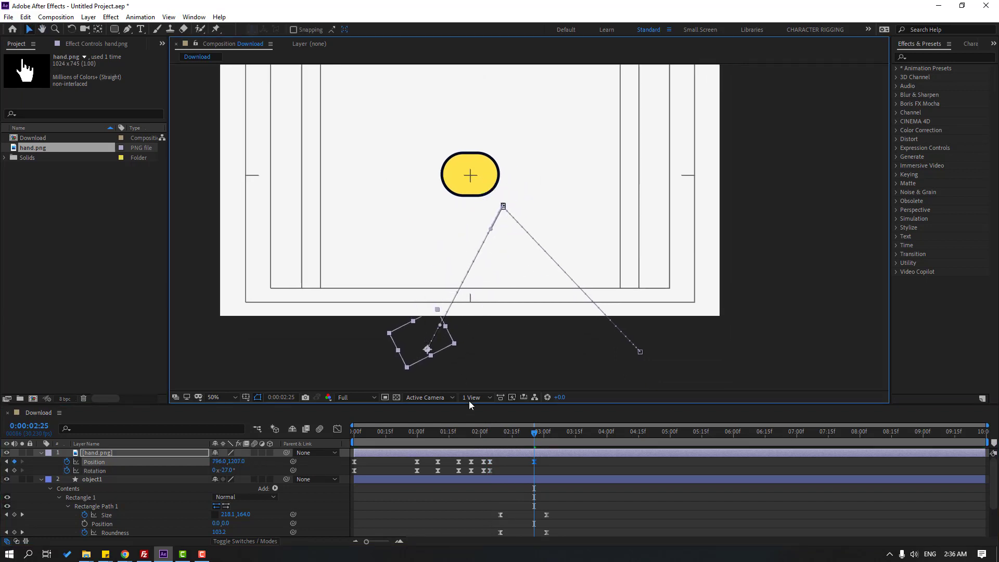
drag(223, 469, 203, 479)
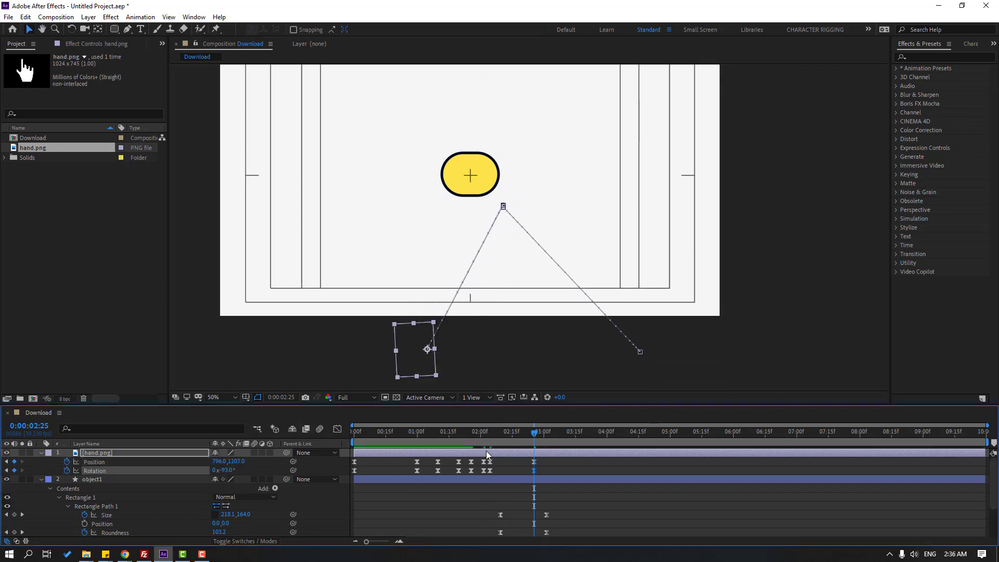
drag(491, 433, 532, 433)
key(space)
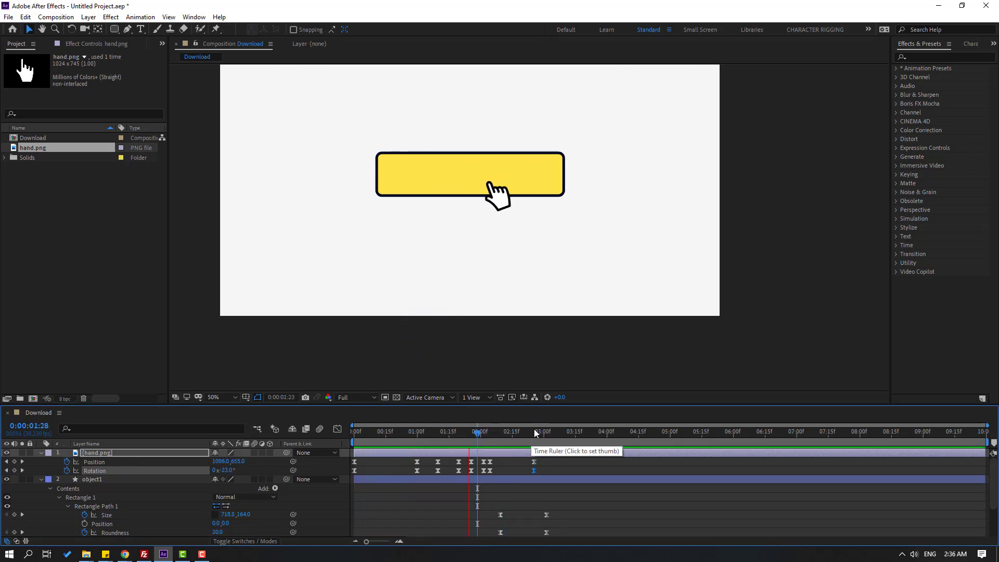
key(space)
Step: Shift the button's Size and Roundness keyframes earlier so the first pair starts at about 0:00:02:00, and preview the timing
mouse_move(477, 432)
mouse_down()
mouse_move(448, 432)
mouse_move(466, 433)
mouse_up()
drag(572, 536, 497, 507)
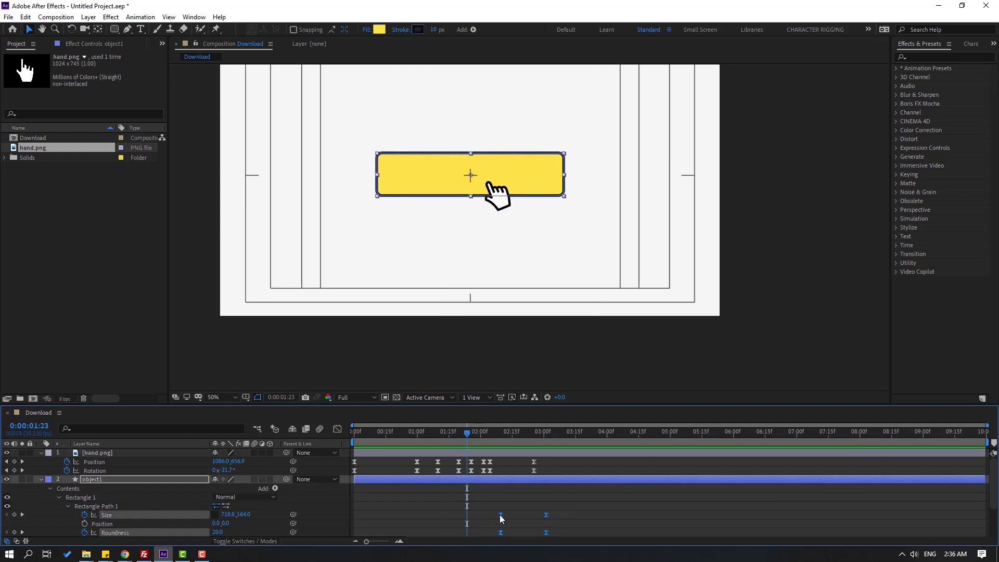
drag(500, 517, 473, 517)
drag(461, 429, 494, 440)
drag(475, 515, 484, 514)
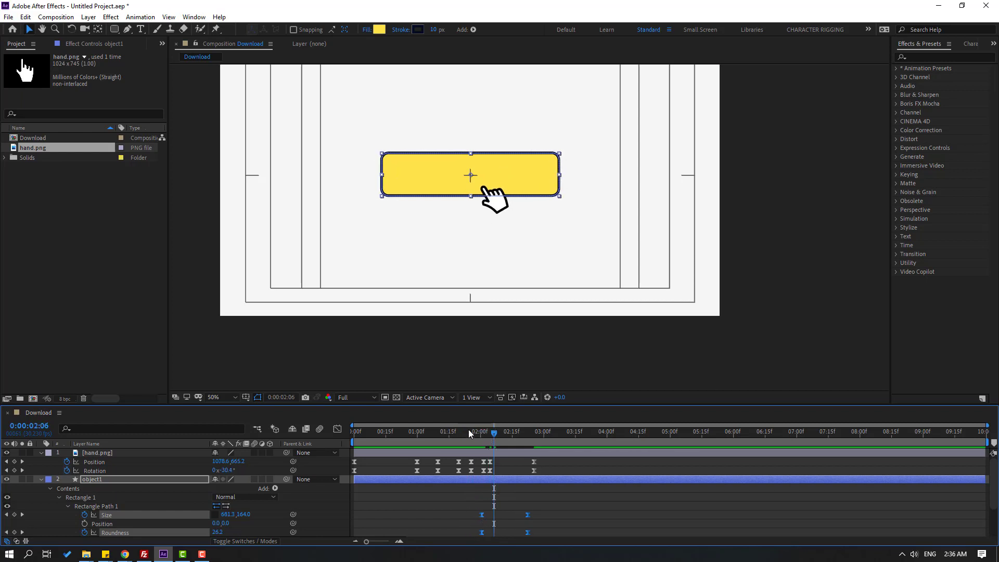
drag(468, 429, 504, 438)
key(space)
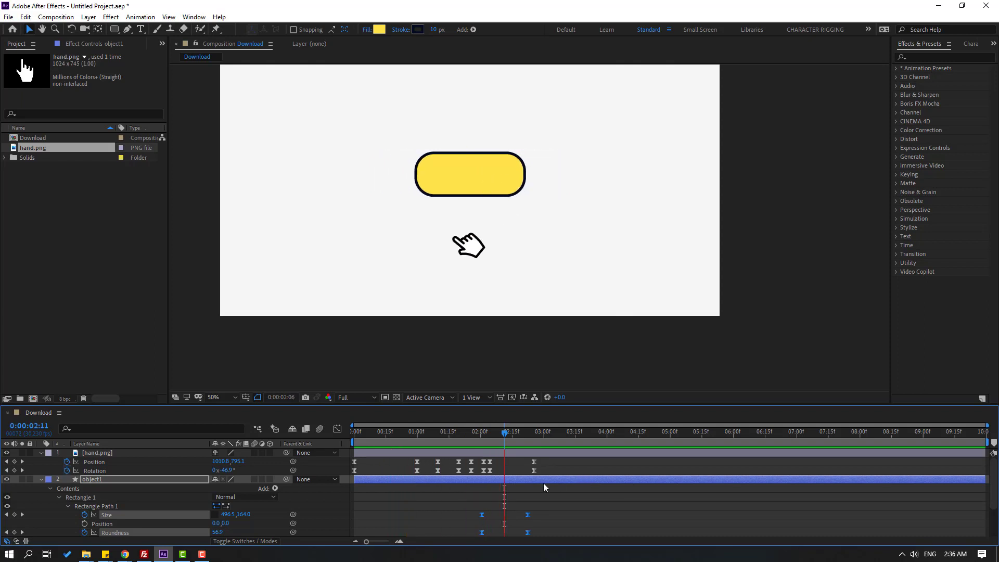
Step: Add a Scale keyframe to the object1 layer at 0:00:01:25 and set its scale to 95% at 0:00:02:01
drag(491, 433, 470, 430)
click(104, 488)
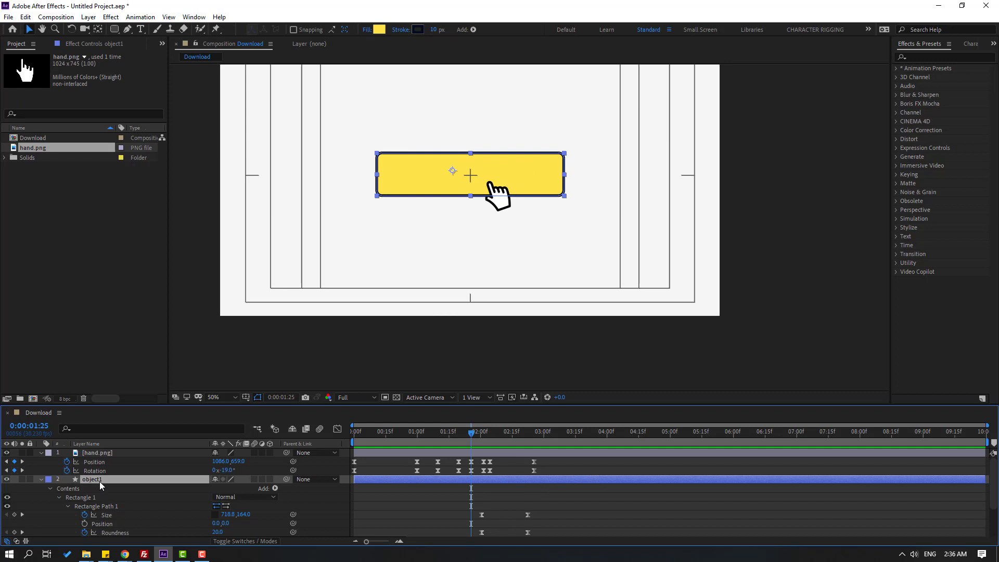
key(s)
click(68, 488)
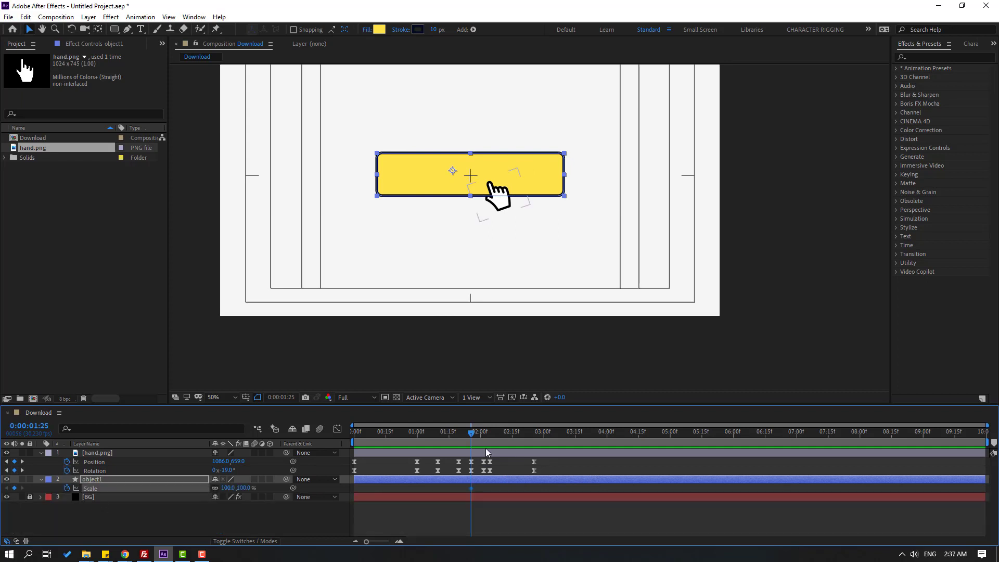
drag(473, 432, 483, 432)
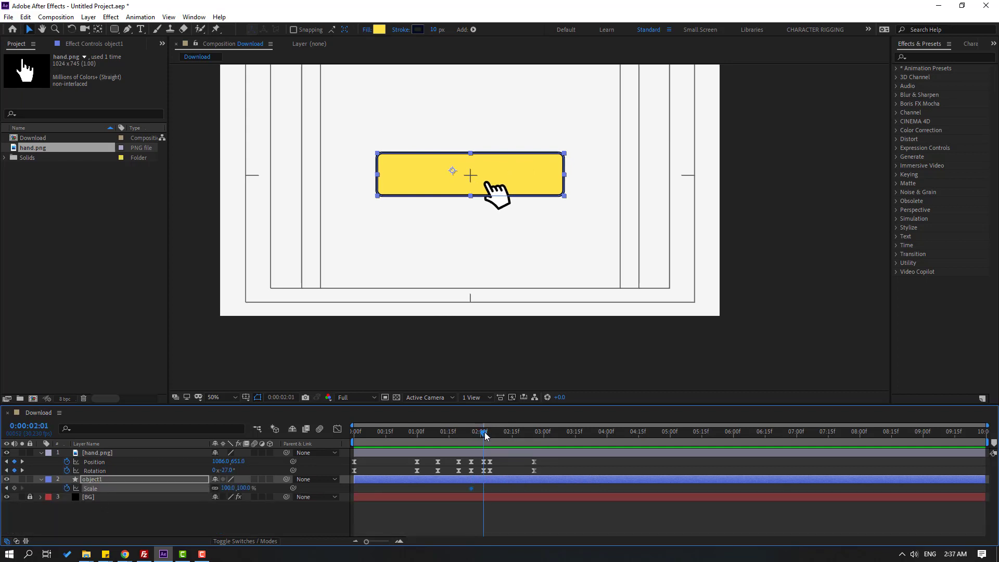
text(95)
key(Return)
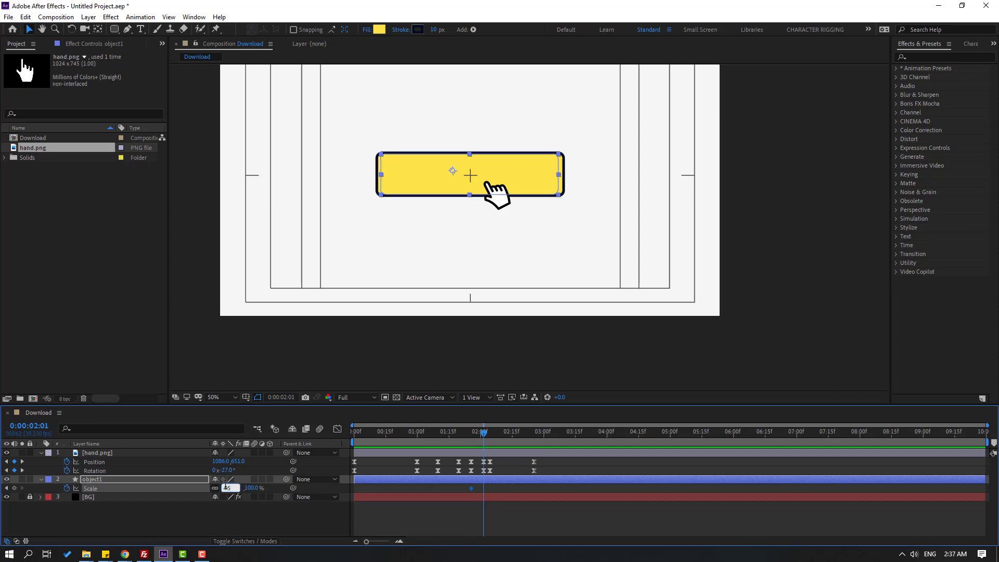
Step: Set the object1 layer's scale back to 100% at 0:00:02:07
drag(486, 435, 497, 431)
click(230, 489)
text(100)
key(Return)
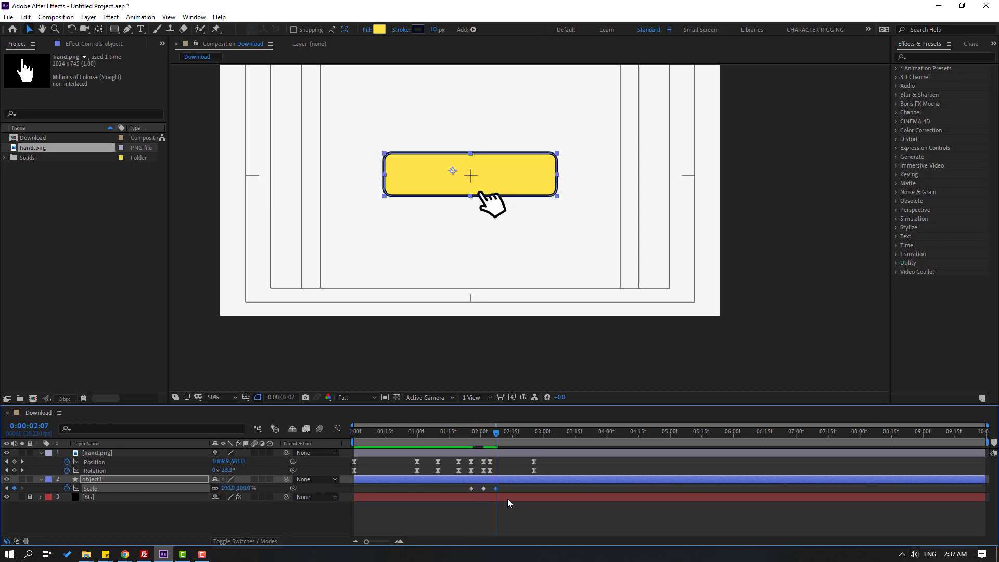
Step: Apply Easy Ease to object1's Scale keyframes and preview the button press
right_click(472, 488)
mouse_move(520, 541)
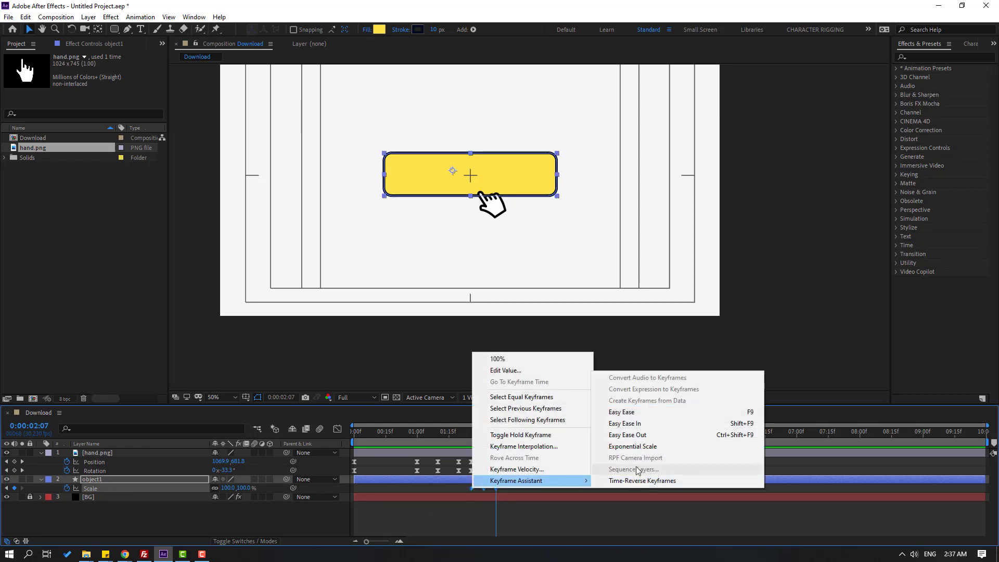
click(618, 411)
click(551, 507)
key(space)
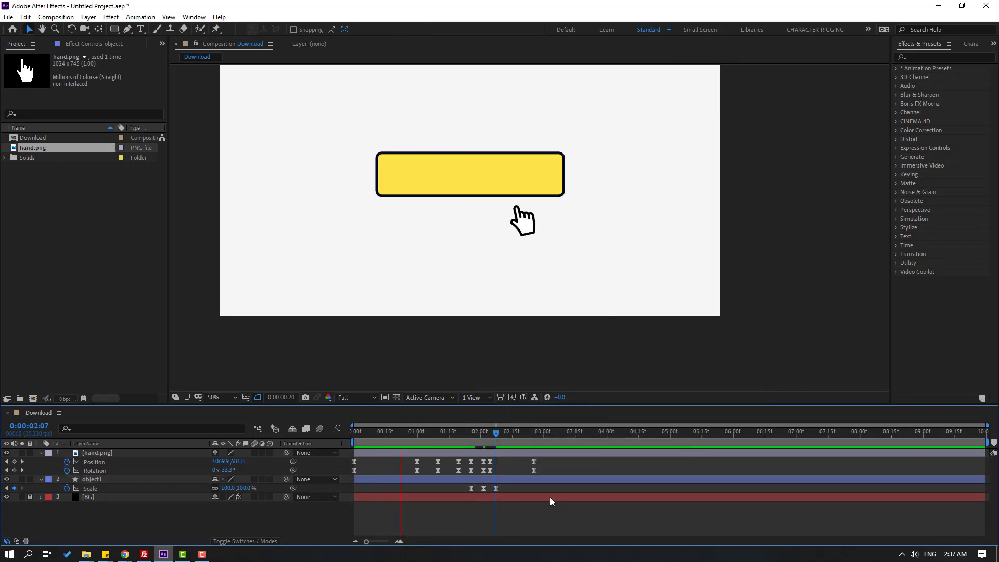
Step: Shift object1's three Scale keyframes earlier so the first sits at about 0:00:01:19, and preview the timing
drag(463, 429, 473, 430)
drag(498, 491, 469, 482)
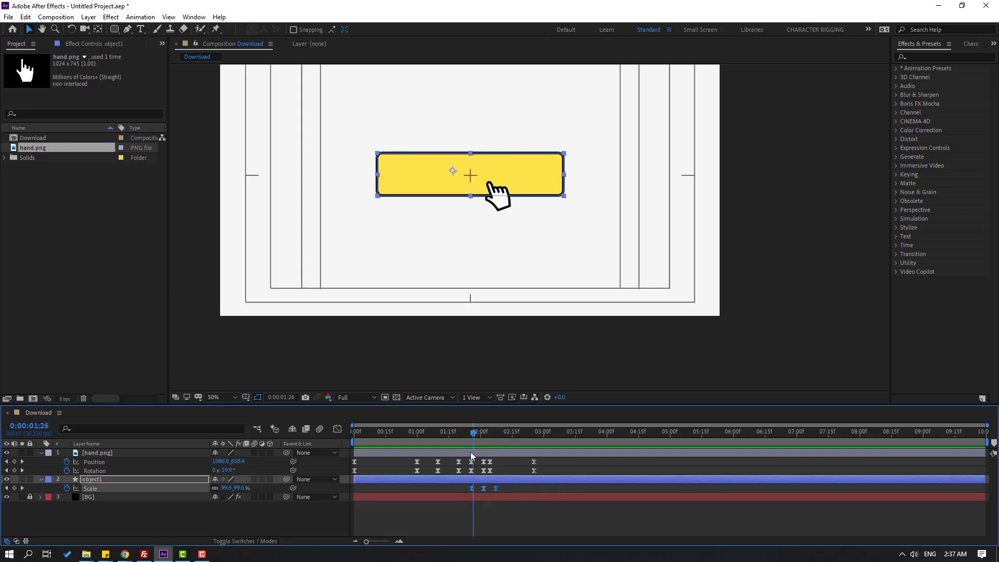
drag(451, 430, 469, 432)
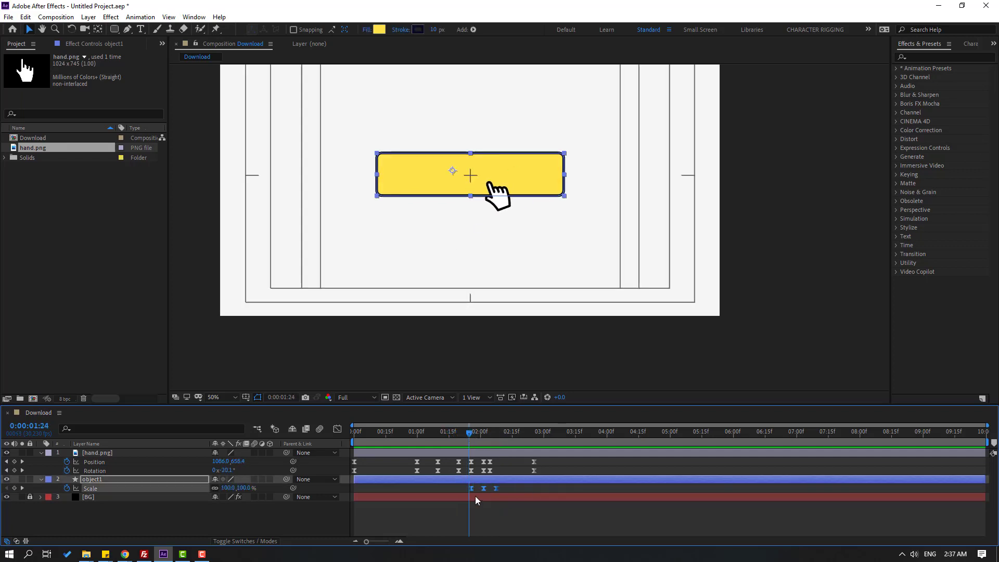
drag(470, 489, 461, 489)
drag(444, 431, 457, 433)
drag(458, 489, 456, 489)
key(space)
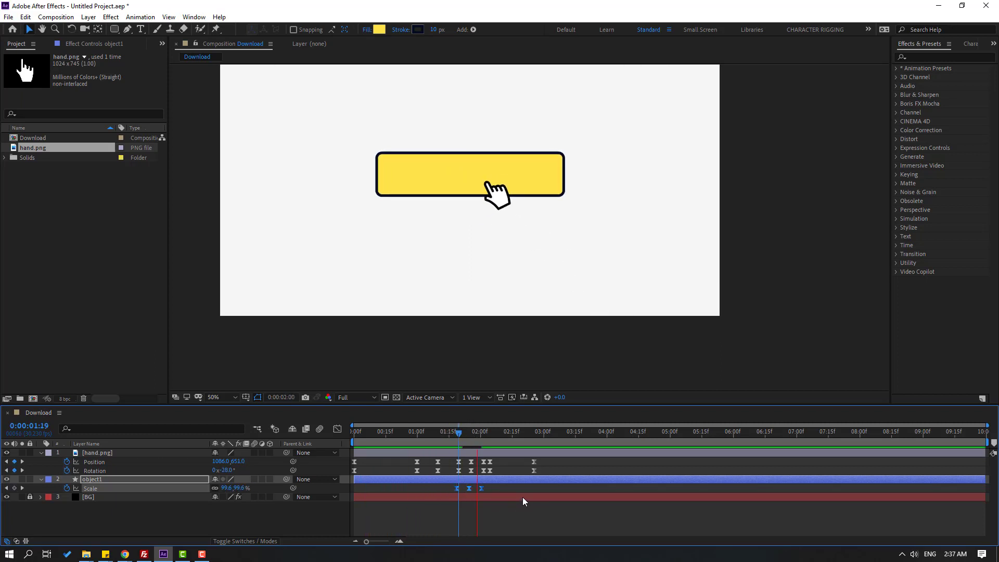
Step: Duplicate the object1 layer with the current time at 0:00:02:29, where the button is a circle
click(537, 431)
click(544, 428)
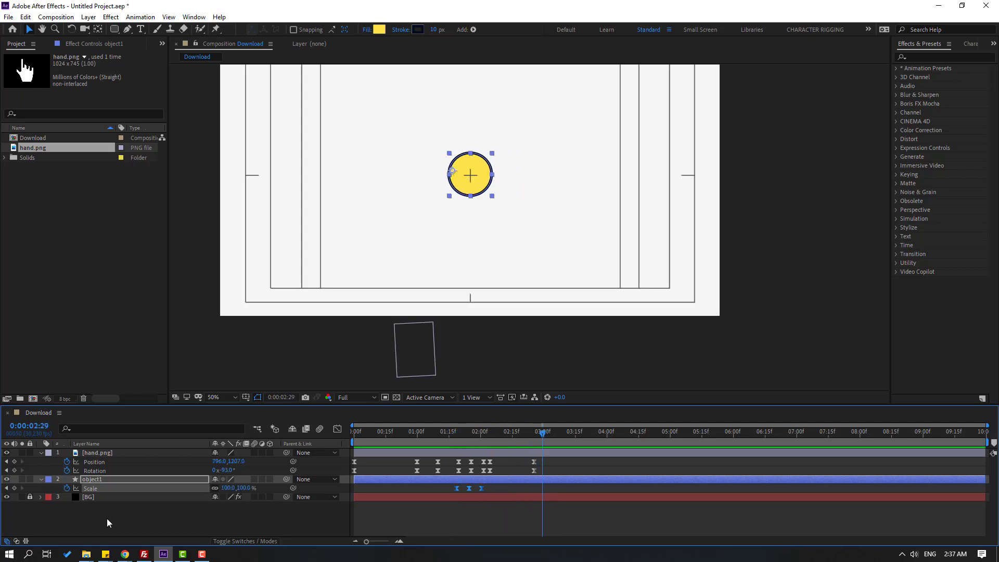
click(107, 519)
click(89, 479)
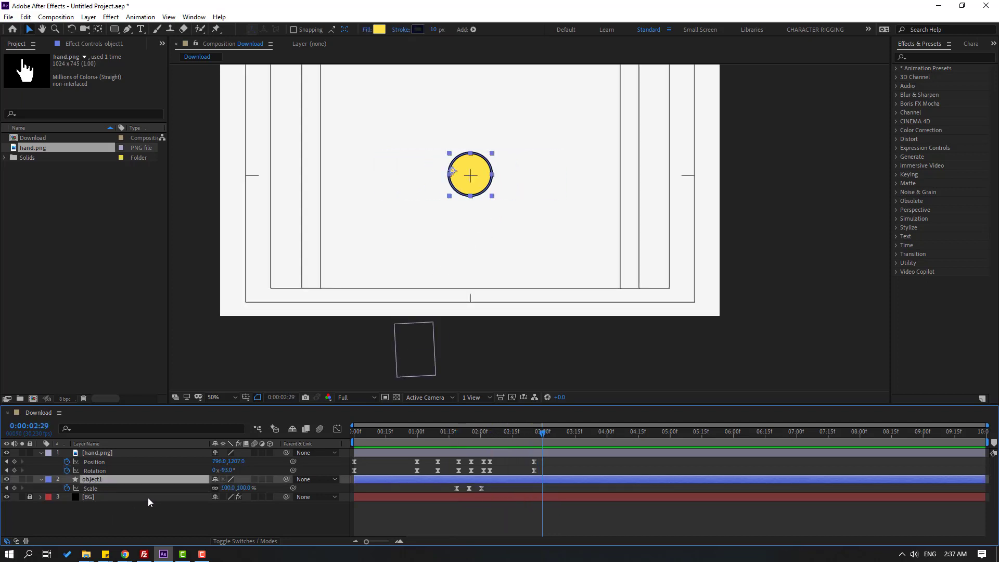
key(ctrl+d)
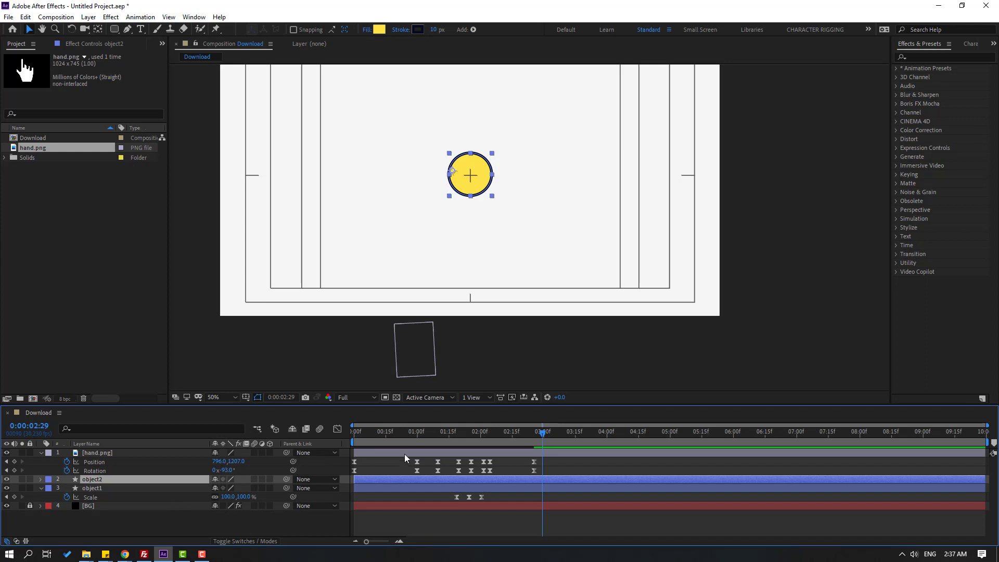
scroll(441, 264, up, 2)
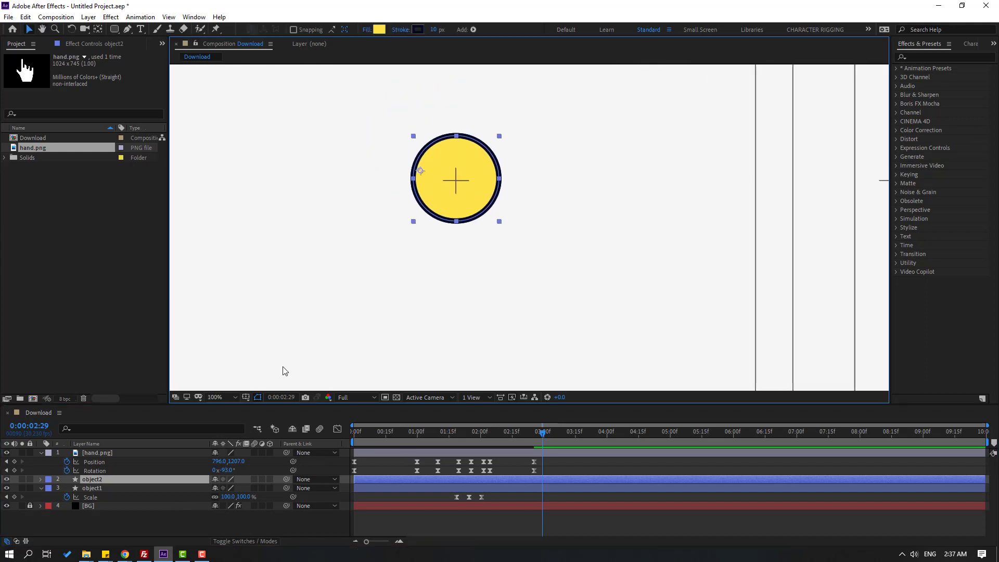
Step: Remove all Size, Roundness and Scale keyframes from the object2 layer, keeping its circle shape
key(u)
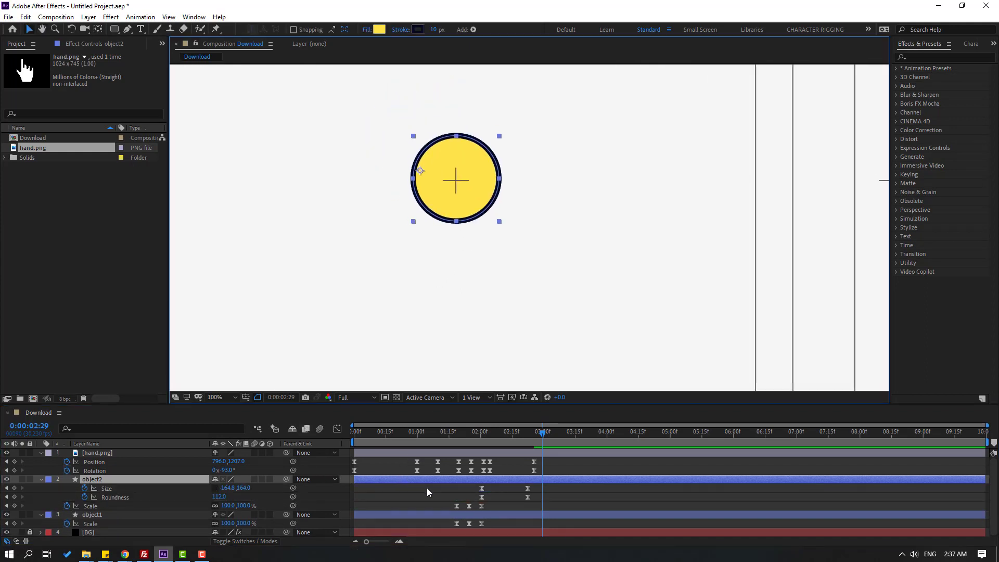
click(85, 488)
click(85, 497)
click(67, 506)
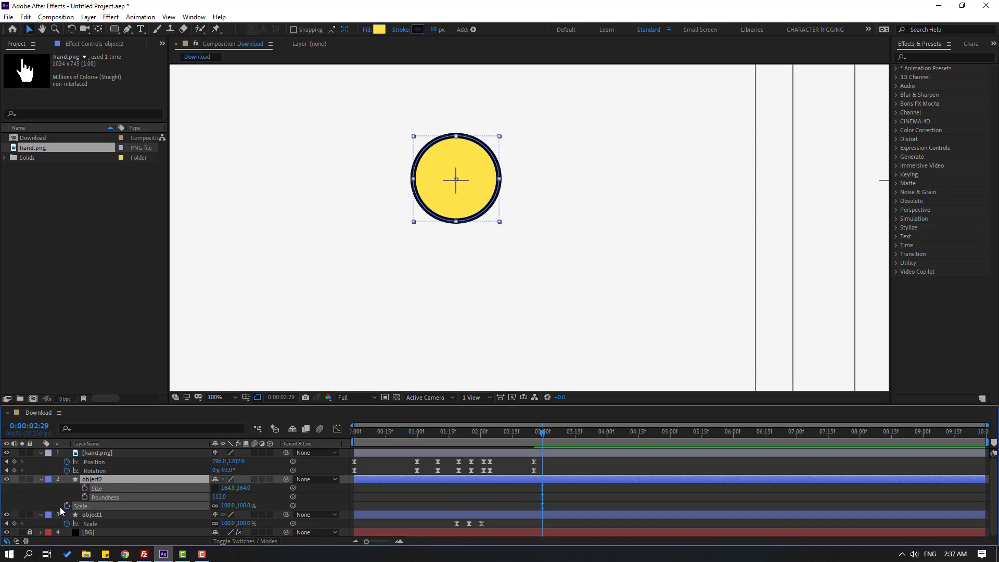
click(41, 478)
Step: Center object2's anchor point on the circle and scale the layer up to 114%
click(98, 482)
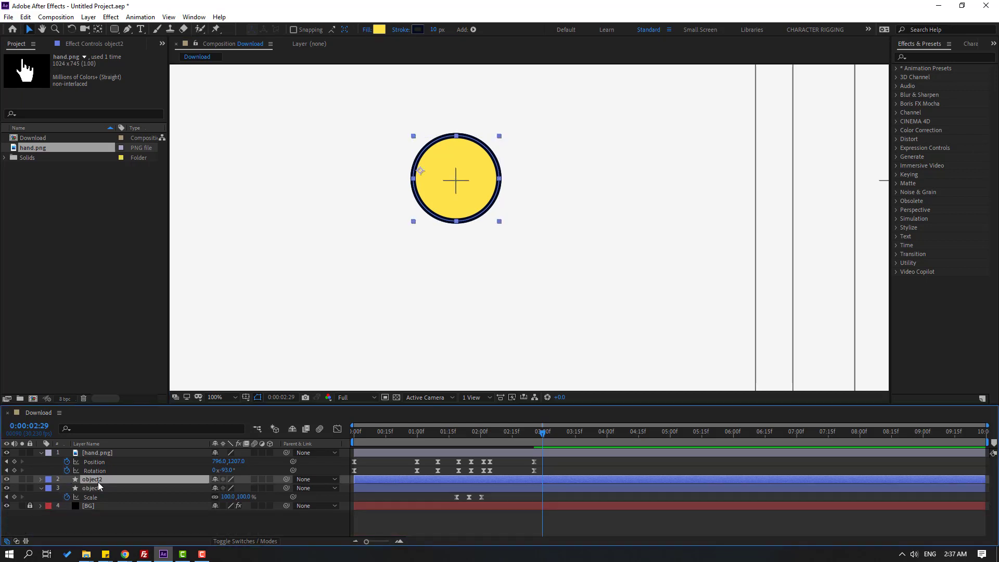
key(s)
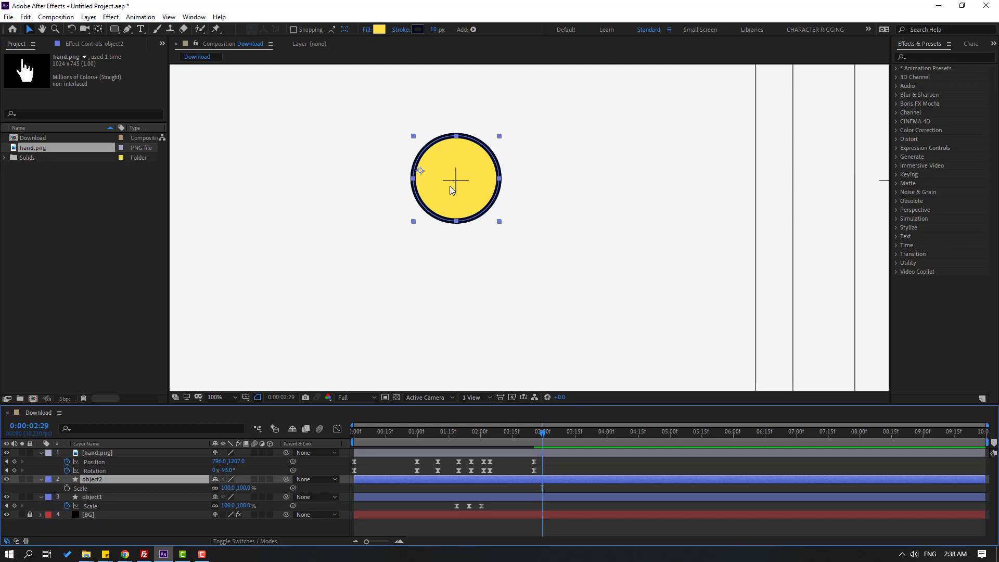
double_click(97, 31)
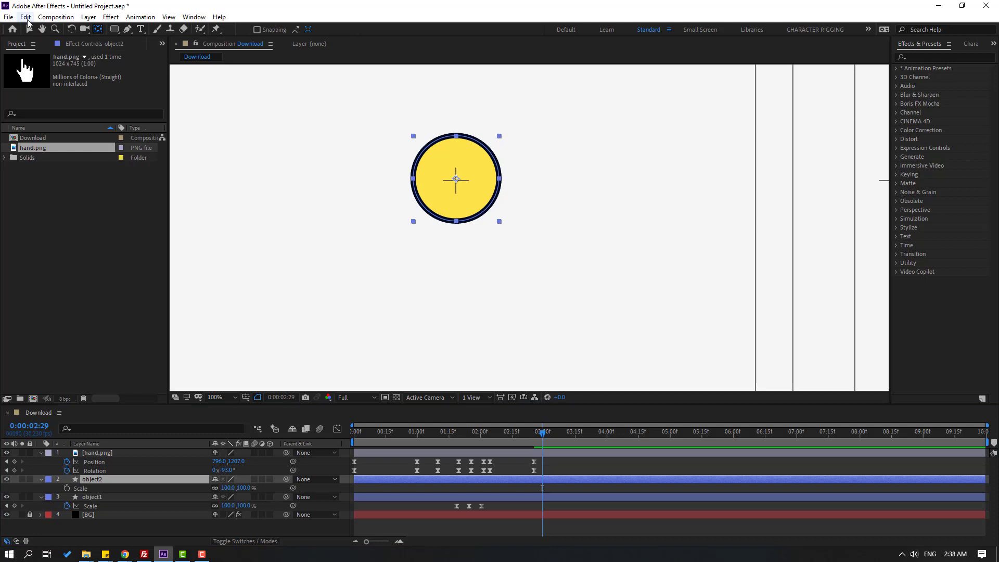
click(30, 29)
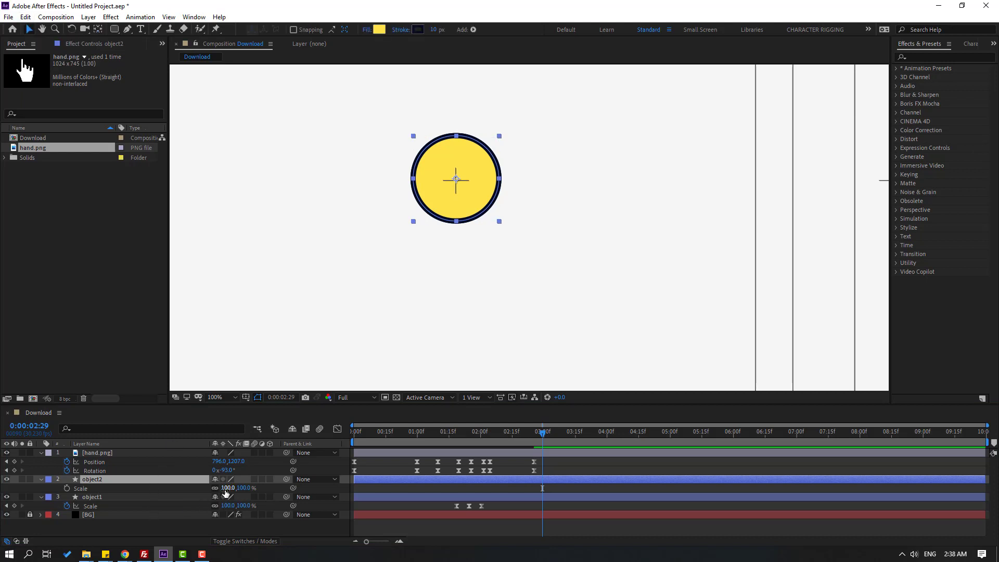
drag(225, 489, 236, 482)
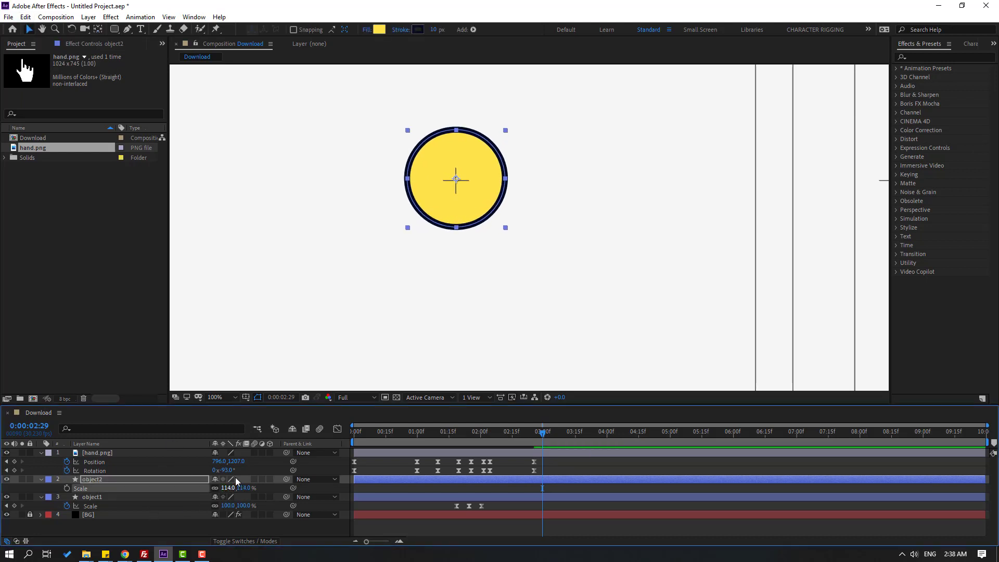
Step: Set object2's fill to None and its scale to 112%
click(368, 30)
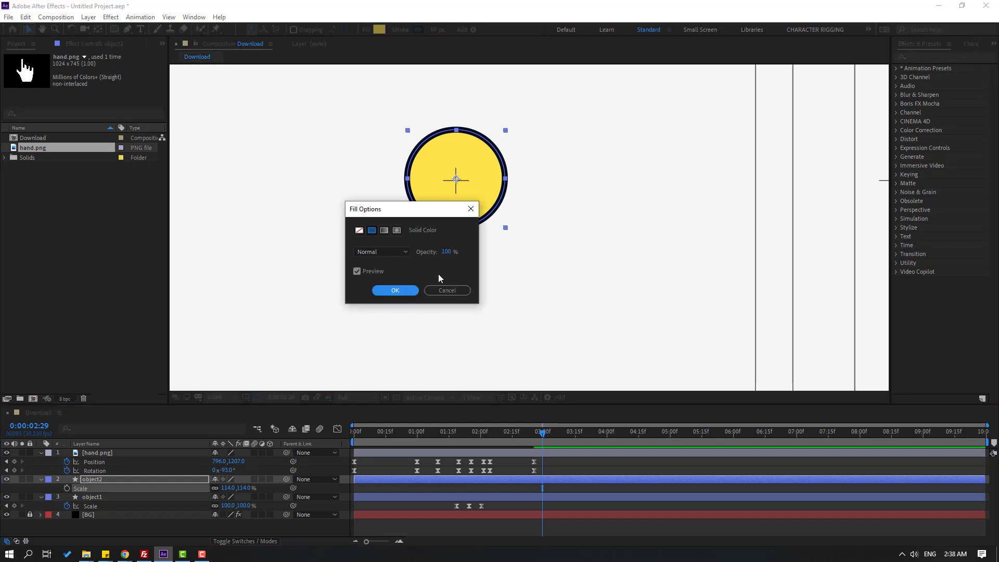
click(358, 230)
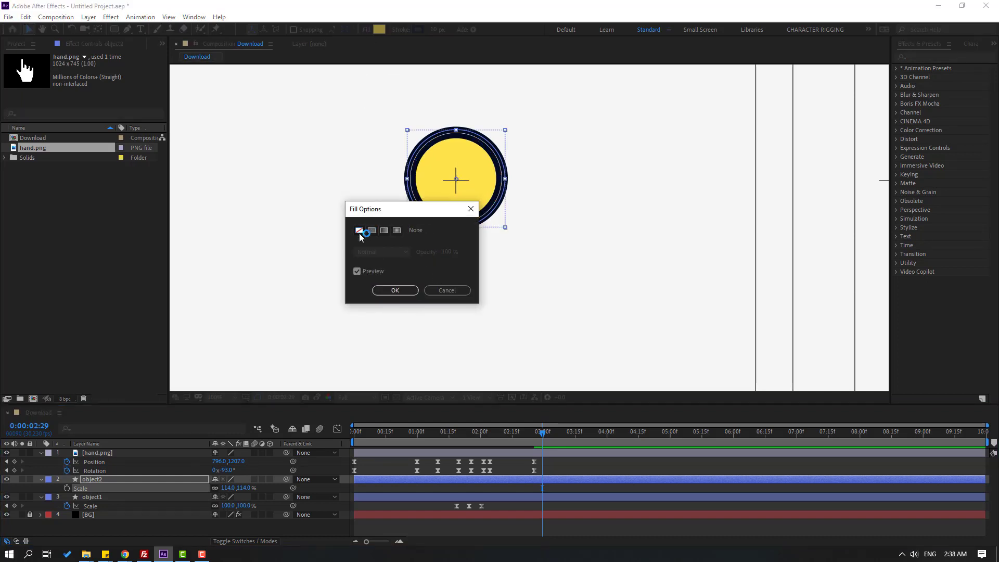
click(394, 291)
click(572, 485)
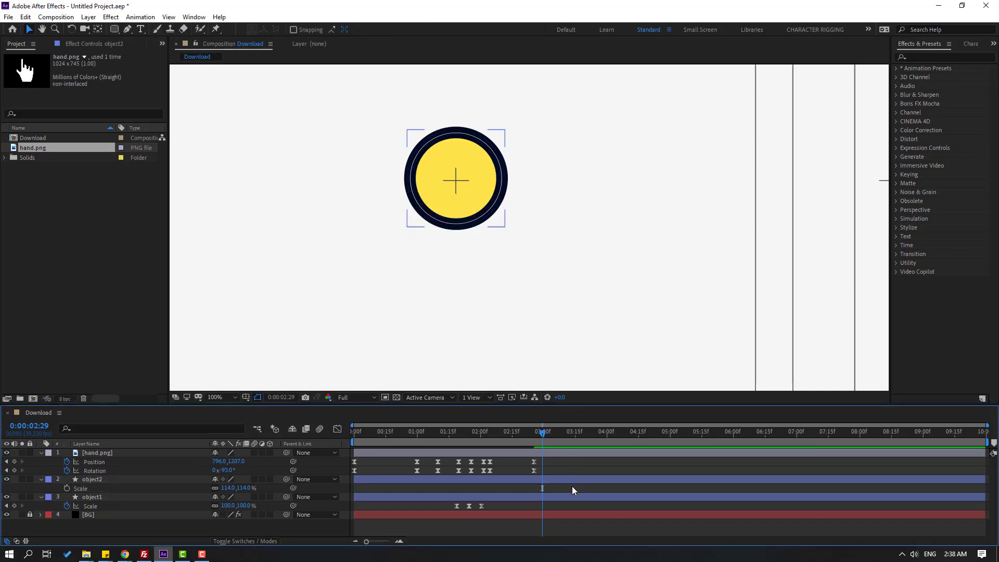
click(229, 487)
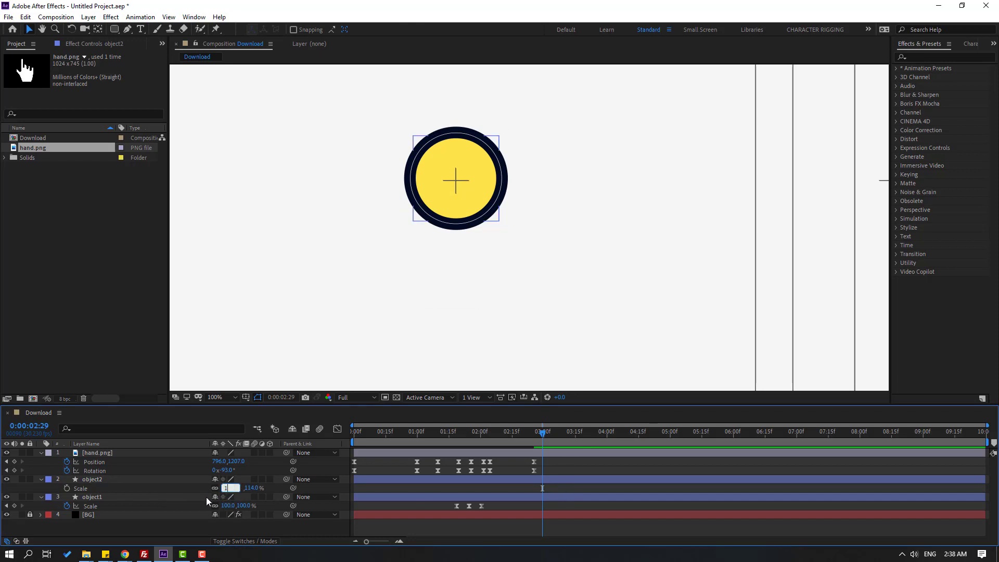
key(Return)
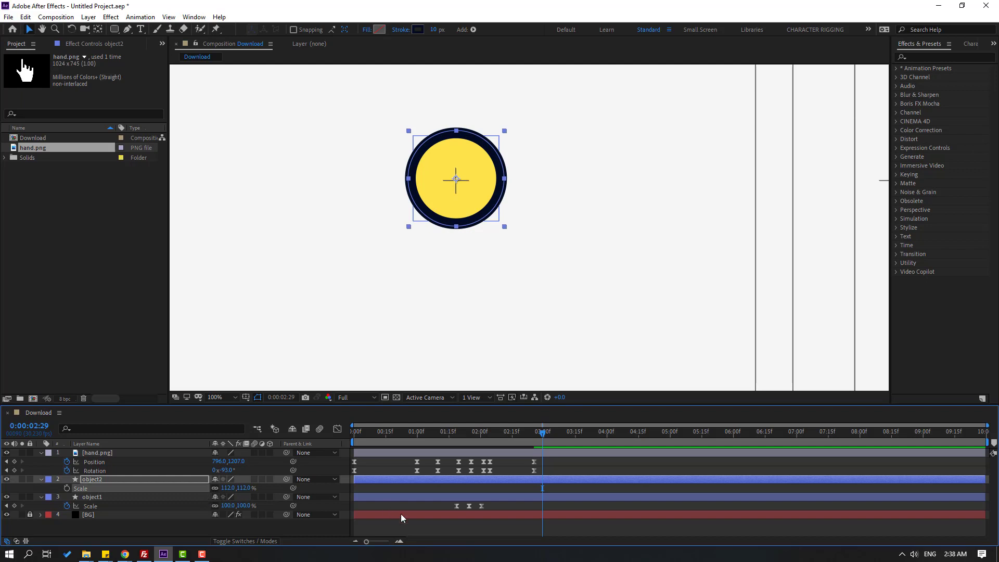
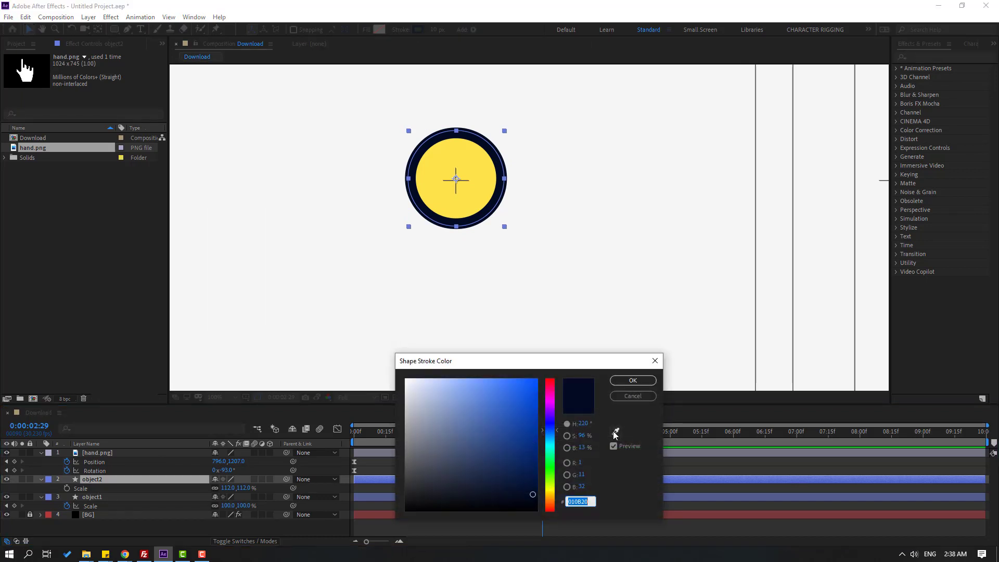
Step: Change object2's stroke color to light blue 5CE6FF and preview the ring around the button
click(616, 432)
click(442, 159)
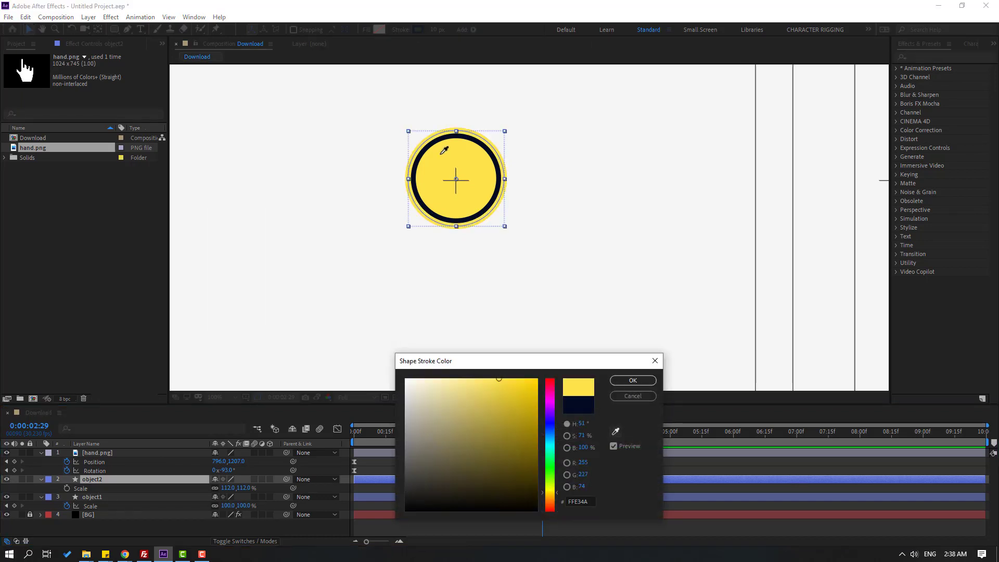
click(546, 442)
drag(508, 401, 491, 368)
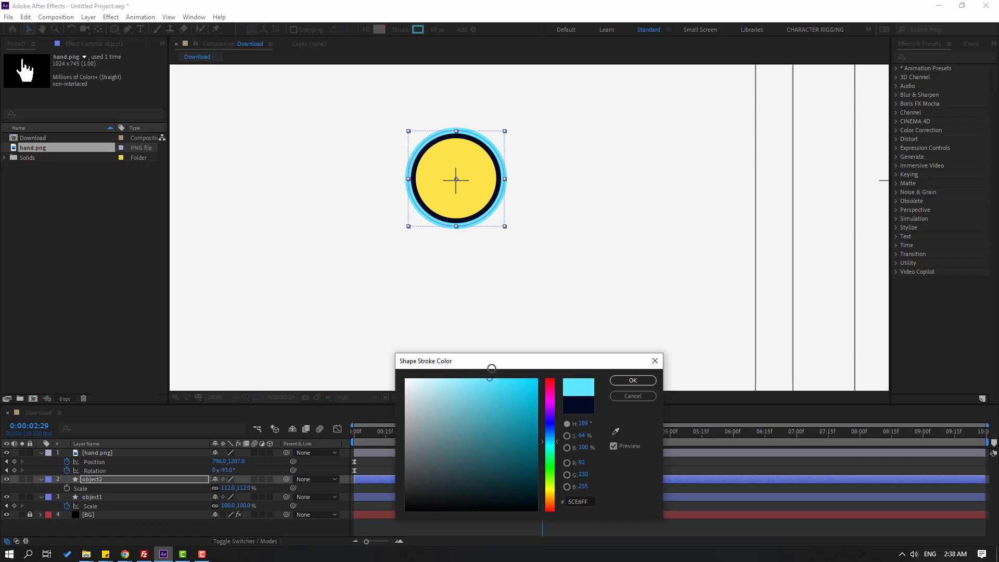
click(615, 379)
click(550, 466)
key(space)
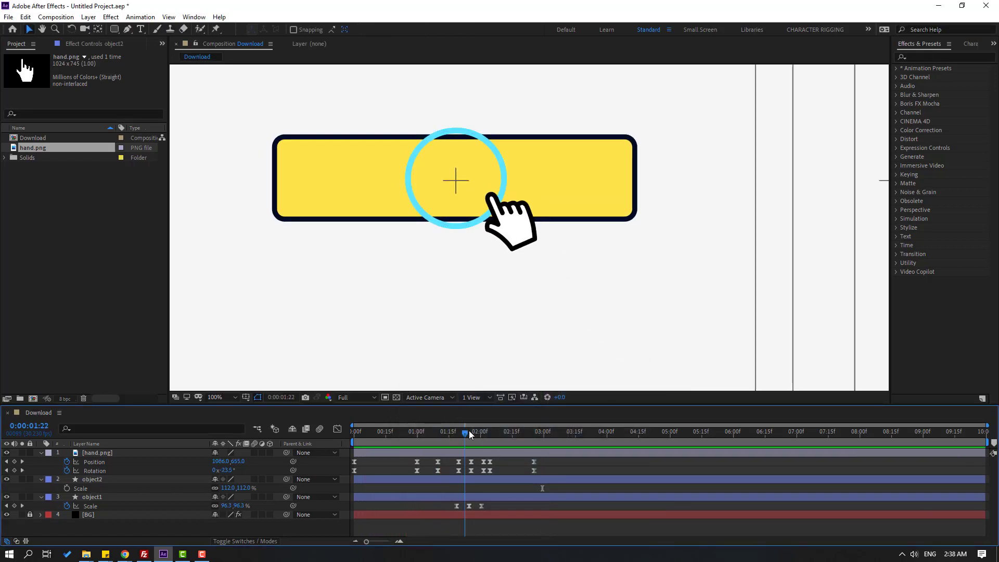
Step: Add Trim Paths to the object2 ring and set its End value to 0%
click(137, 479)
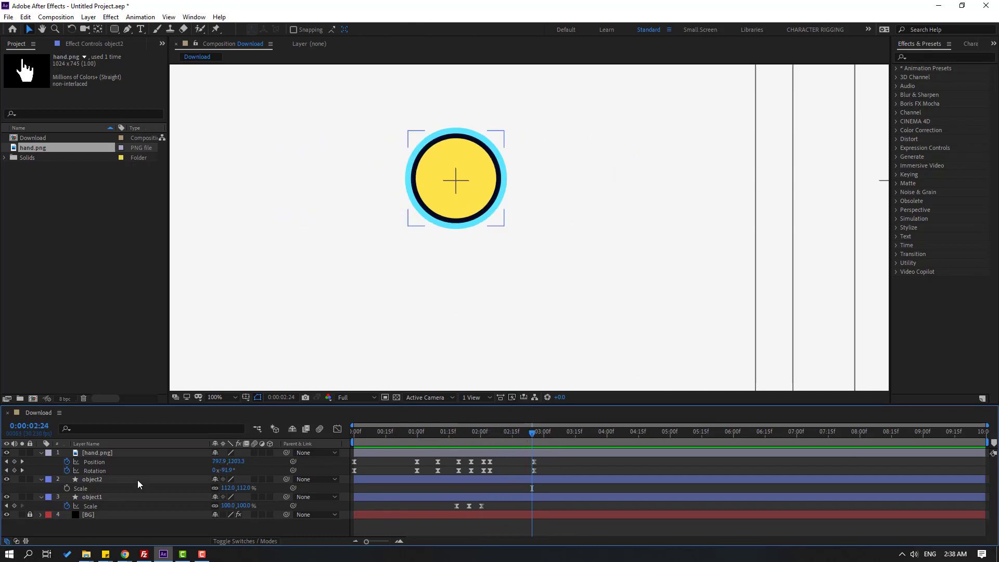
click(94, 479)
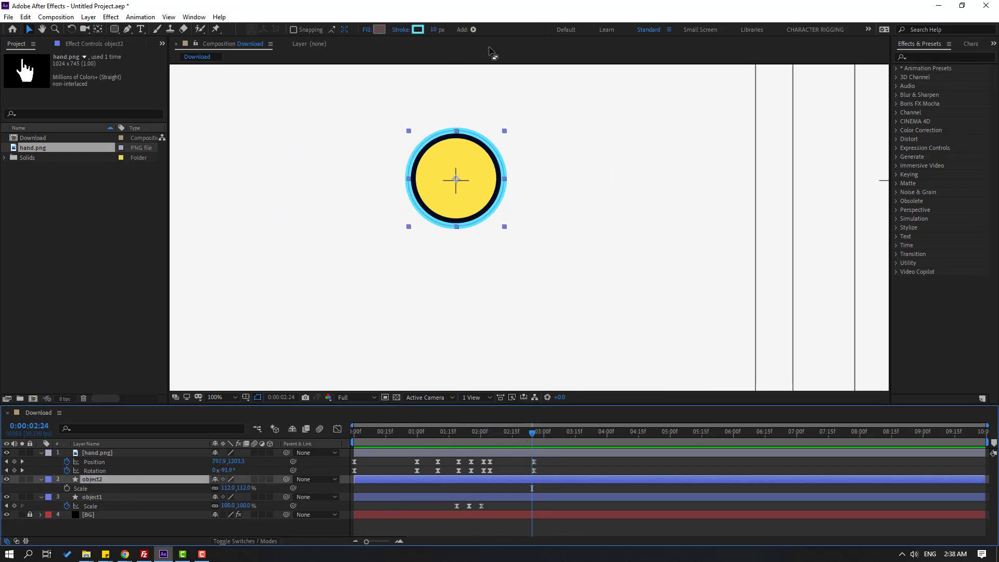
click(473, 30)
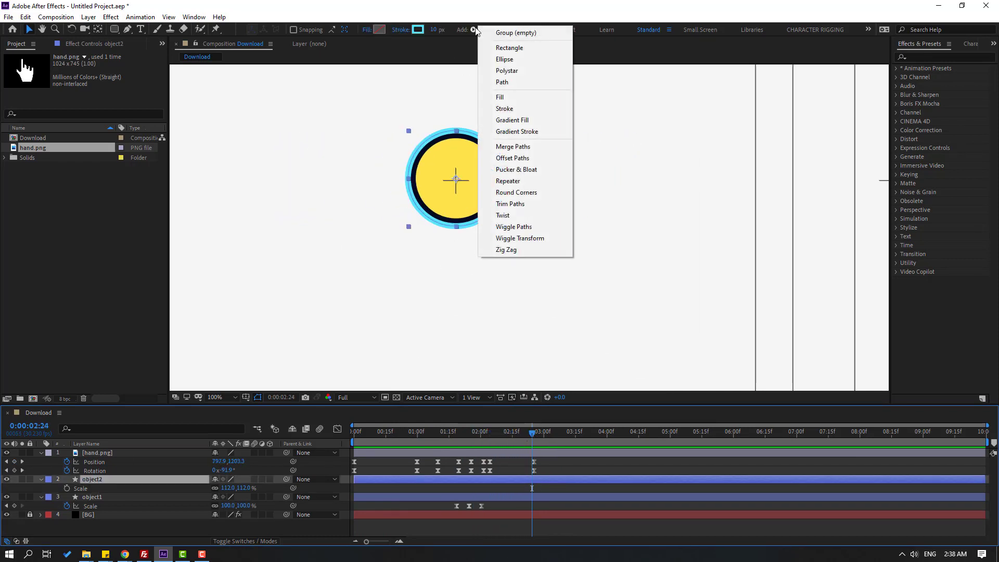
click(503, 203)
click(58, 497)
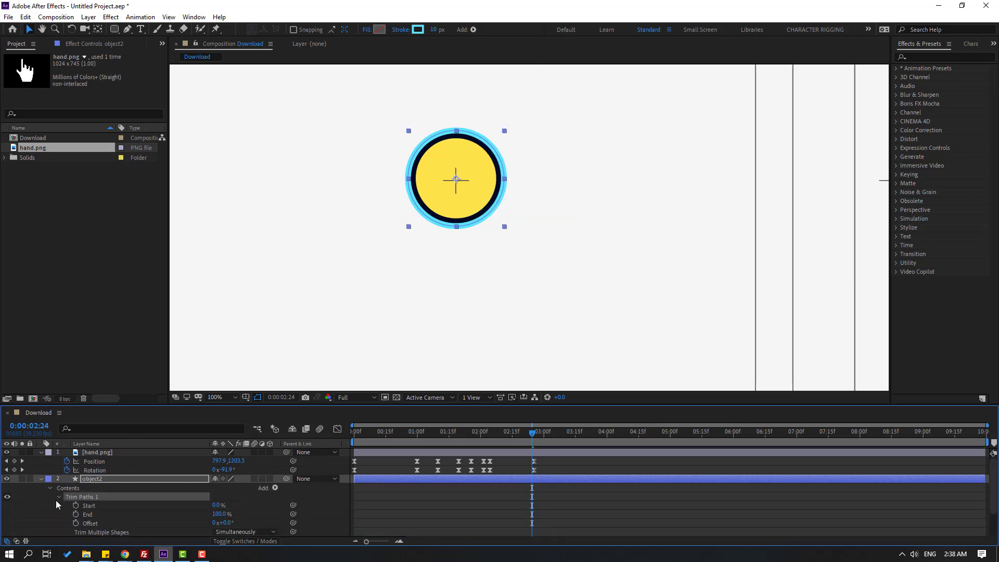
scroll(51, 512, down, 1)
mouse_move(217, 505)
mouse_down()
mouse_move(186, 530)
mouse_move(217, 511)
mouse_move(176, 513)
mouse_up()
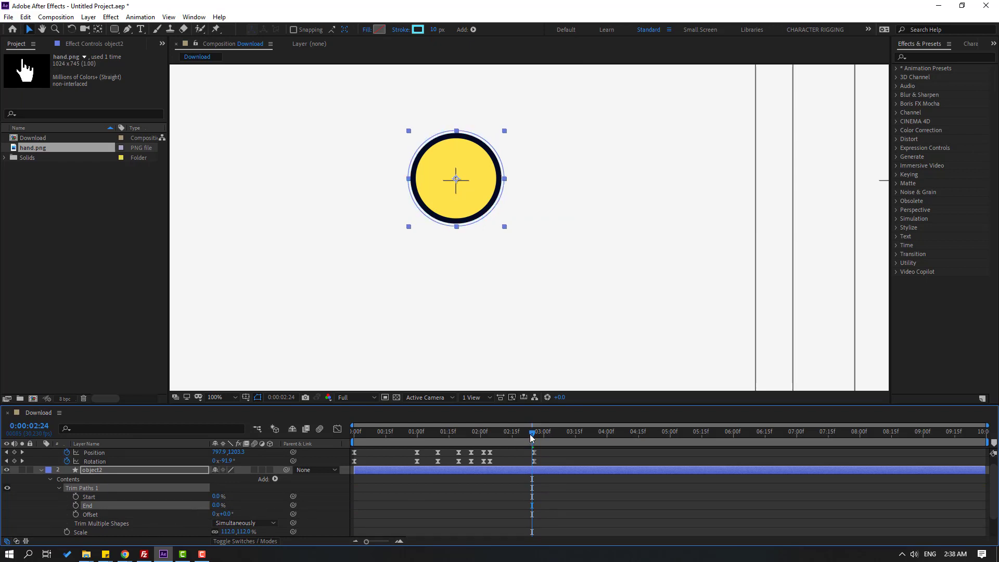
Step: Keyframe the ring's Trim Paths End at 0% at 0:00:02:21 and 100% at 0:00:05:00, and preview it
mouse_move(524, 434)
mouse_down()
mouse_move(509, 435)
mouse_move(526, 434)
mouse_up()
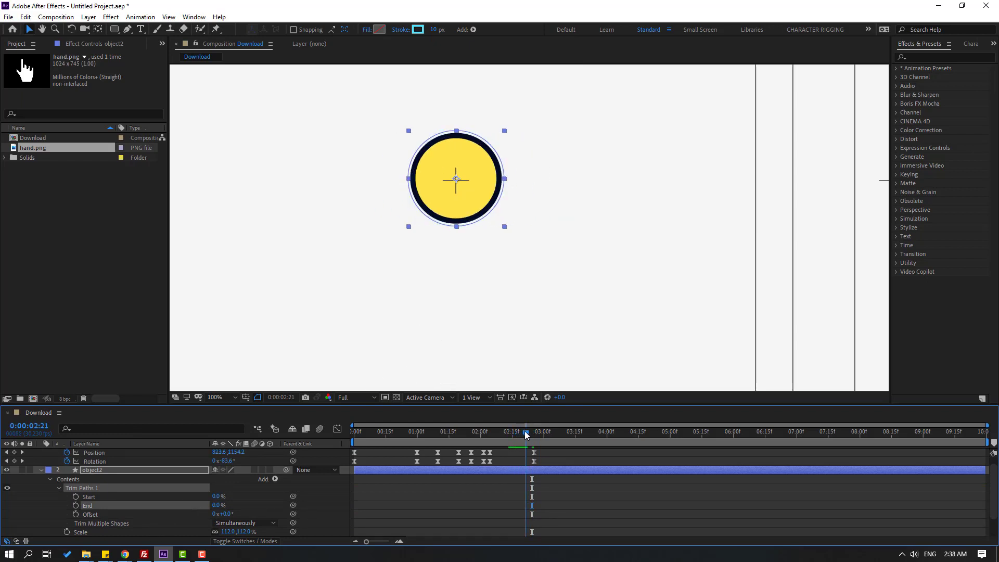
click(76, 505)
click(671, 434)
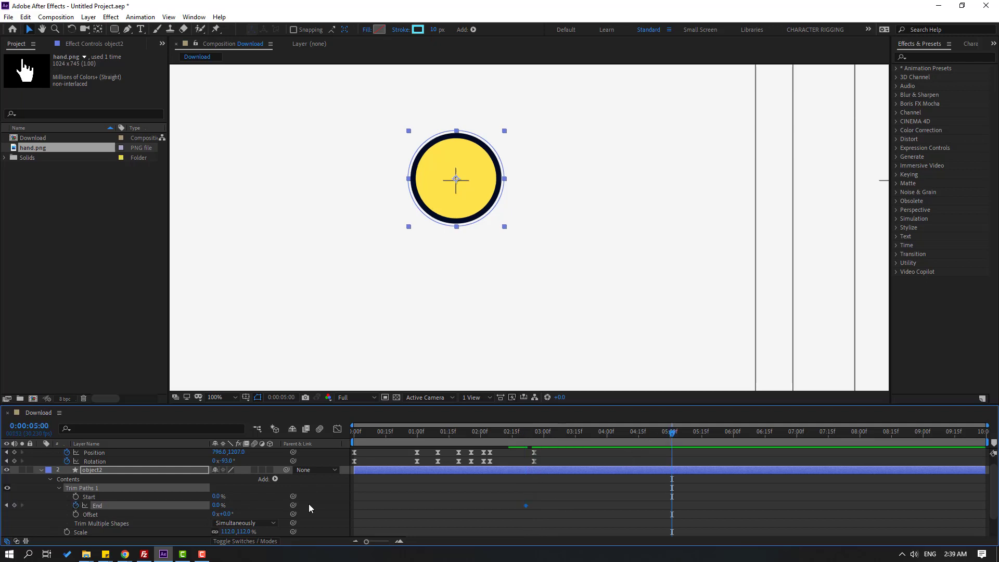
click(219, 504)
text(100)
key(Return)
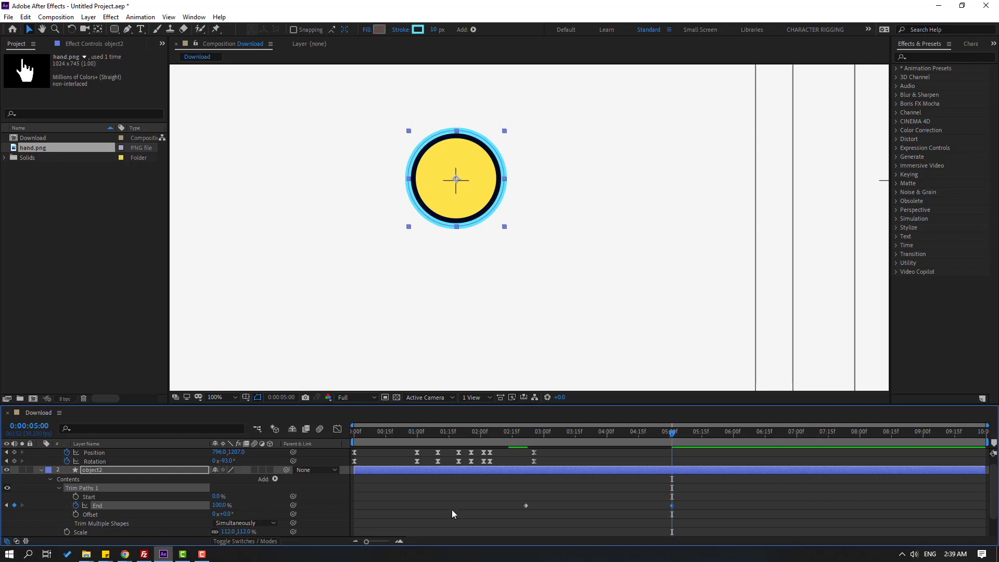
click(495, 498)
key(space)
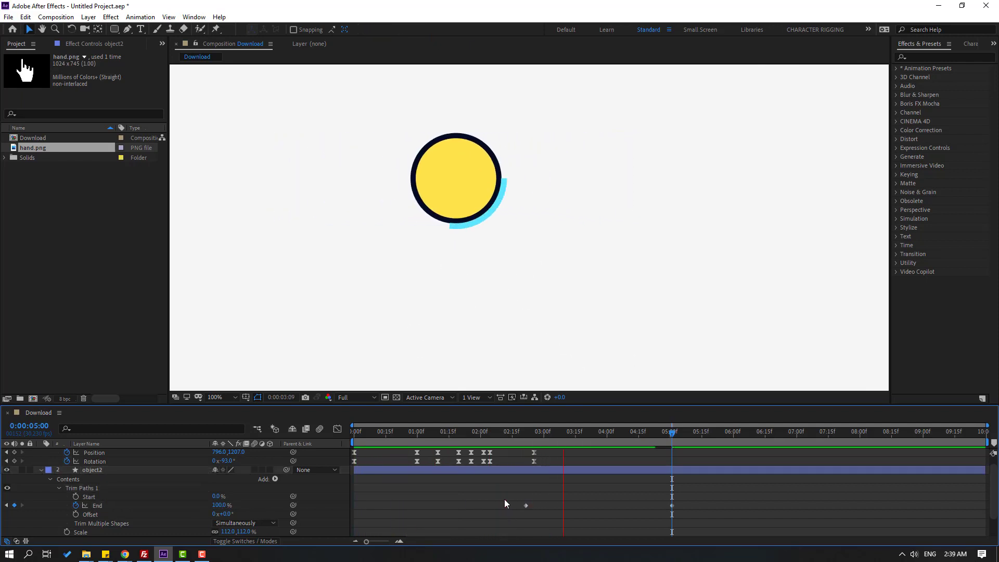
Step: Increase the object2 ring's stroke width to 17 px while viewing it at 0:00:04:24
key(space)
drag(644, 426, 659, 431)
click(73, 469)
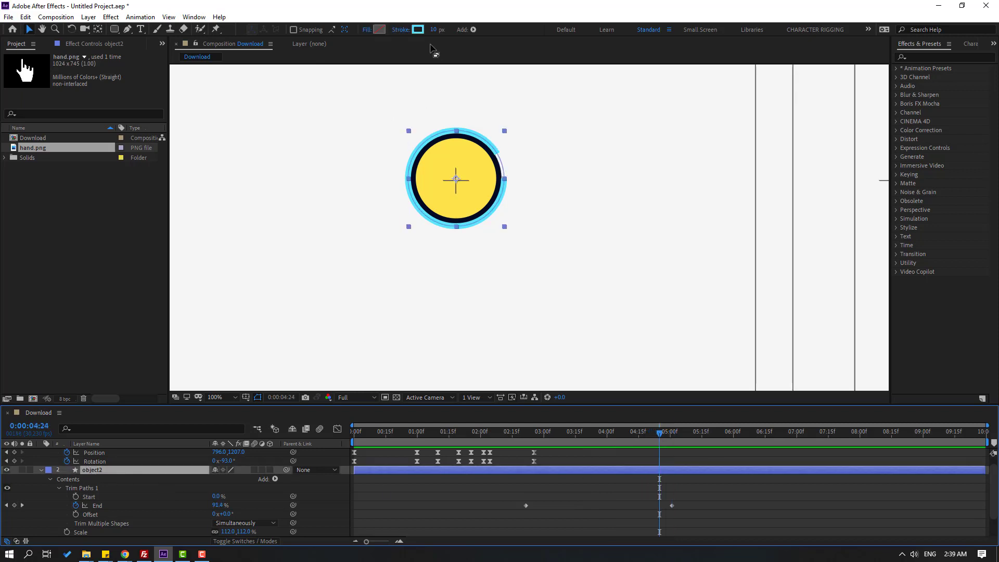
drag(432, 32, 438, 33)
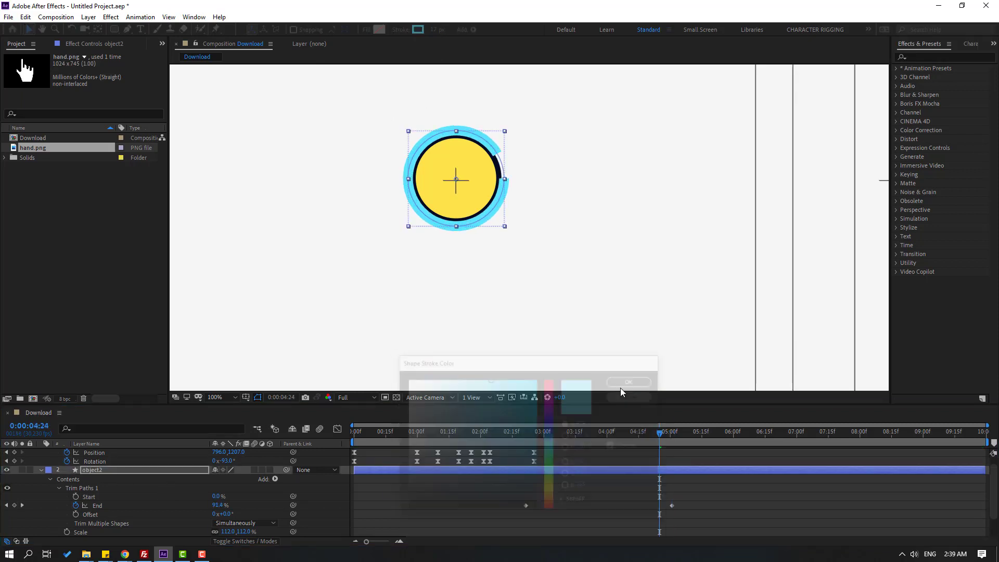
Step: Change the object2 ring's stroke color from light blue to light green
click(418, 30)
drag(549, 441, 549, 472)
mouse_move(496, 407)
mouse_down()
mouse_move(498, 395)
mouse_move(462, 384)
mouse_up()
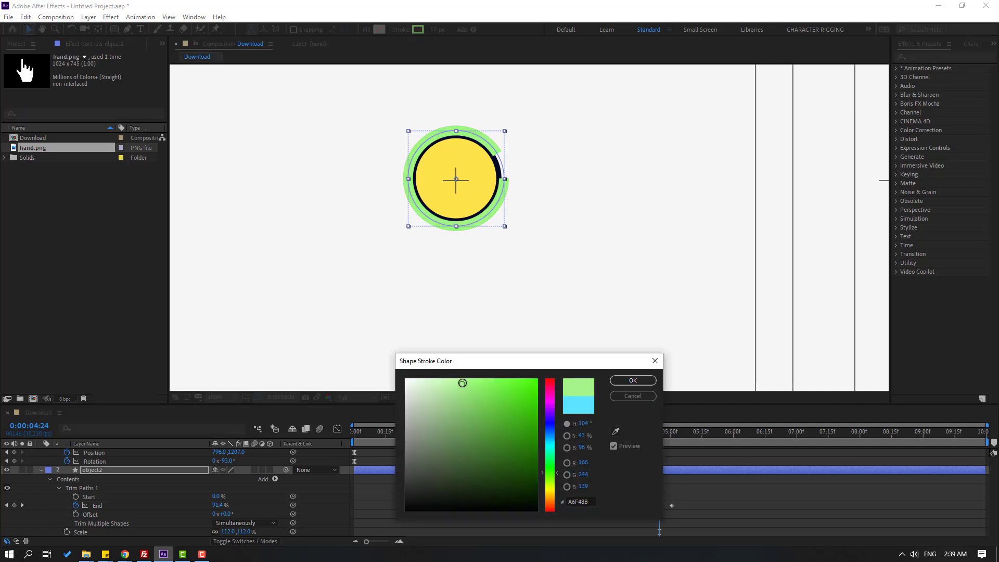
click(620, 382)
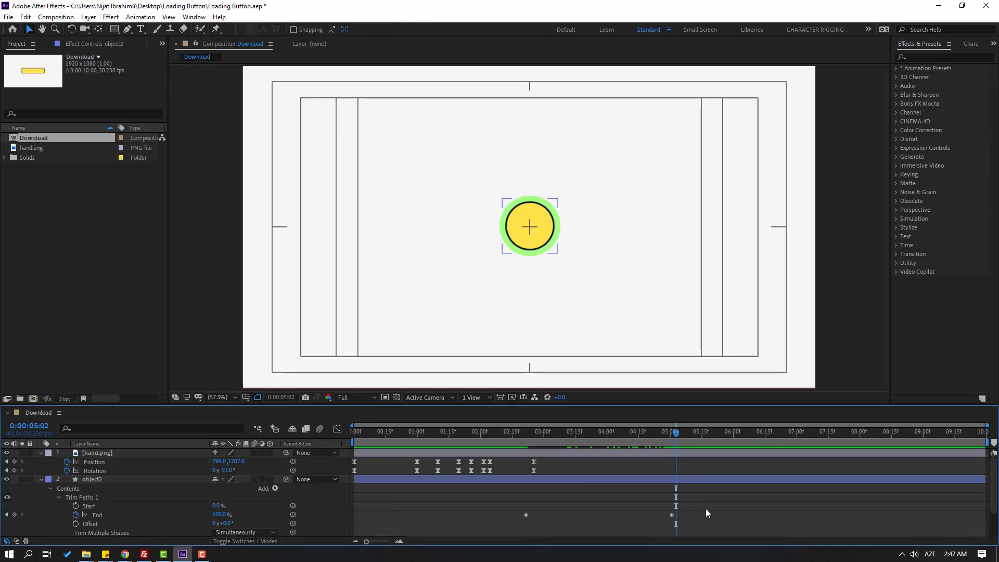
Step: Apply Easy Ease to both Trim Paths End keyframes of object2 and preview the animation from the start
drag(705, 513, 510, 524)
right_click(526, 514)
mouse_move(572, 506)
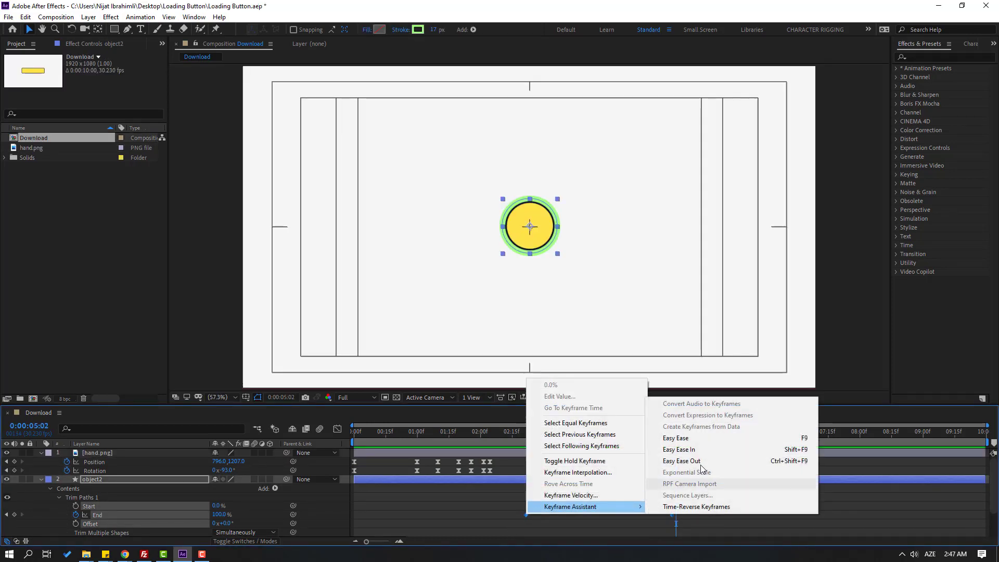
click(671, 435)
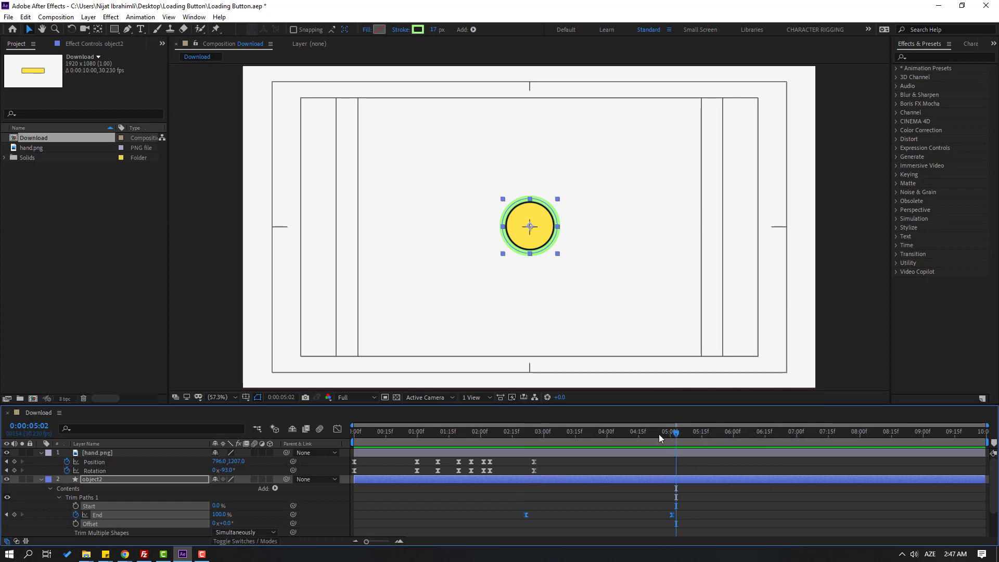
drag(675, 432, 354, 432)
key(space)
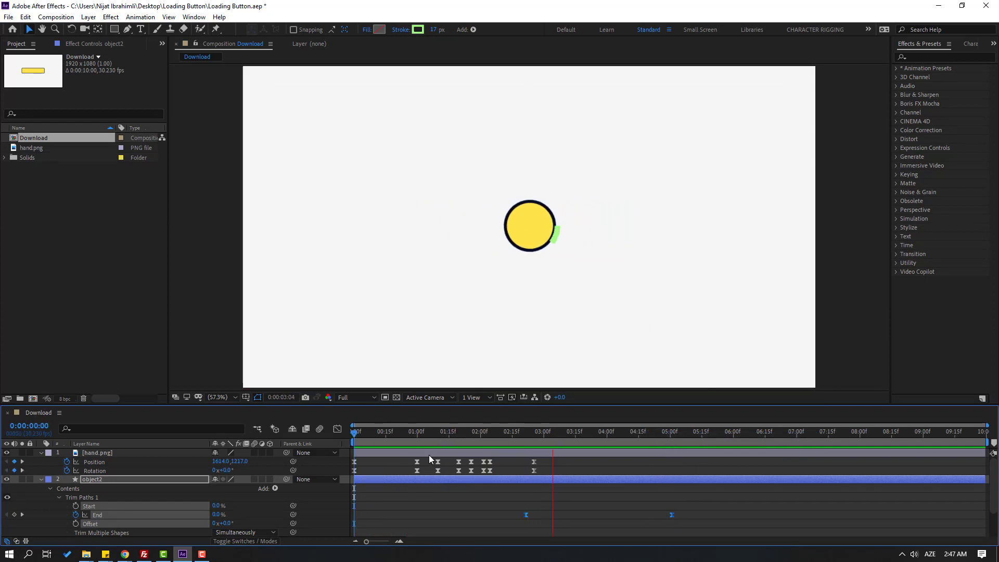
key(space)
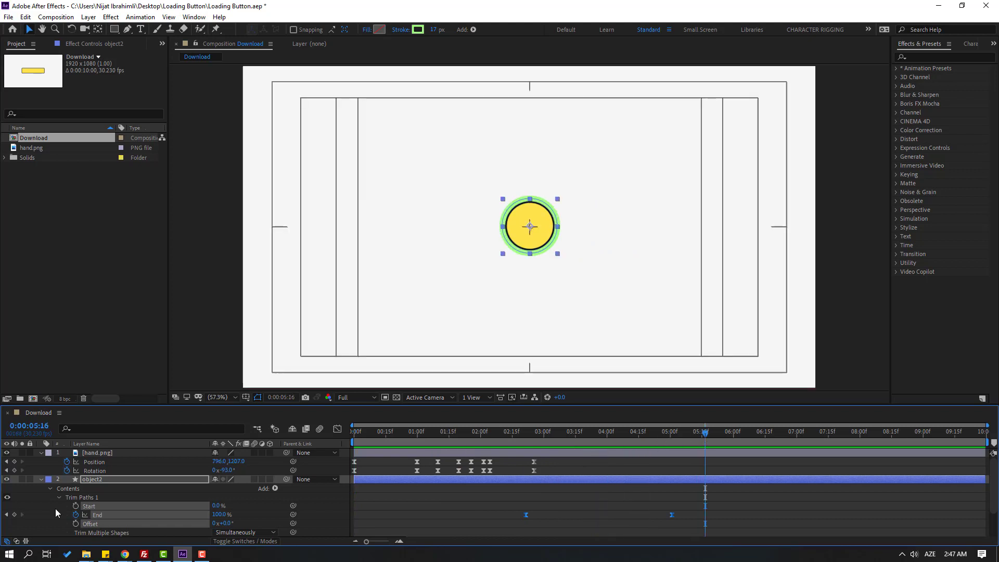
Step: Collapse object2's properties, place object1 above it in the layer stack, and check the partially drawn ring
click(40, 479)
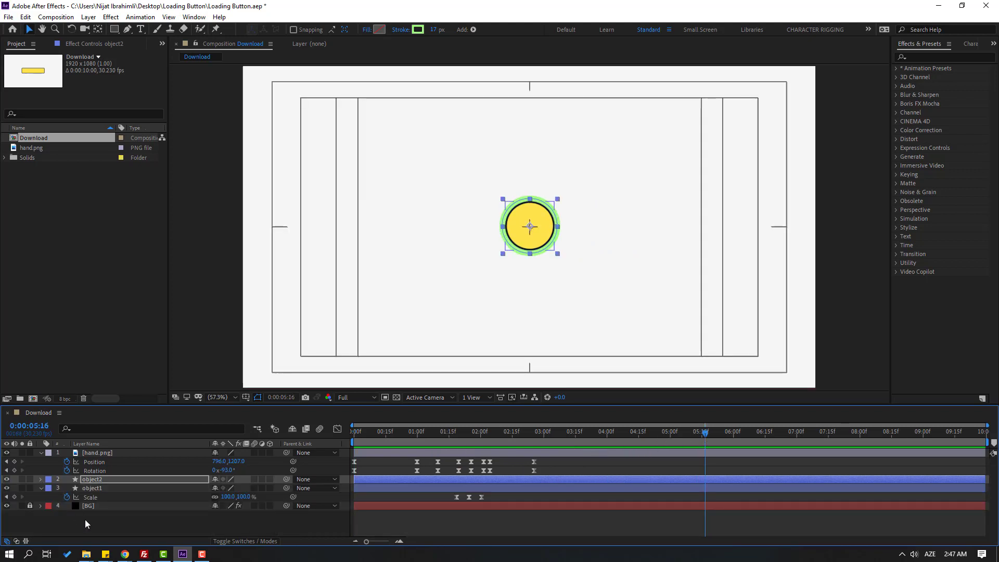
drag(100, 488, 105, 491)
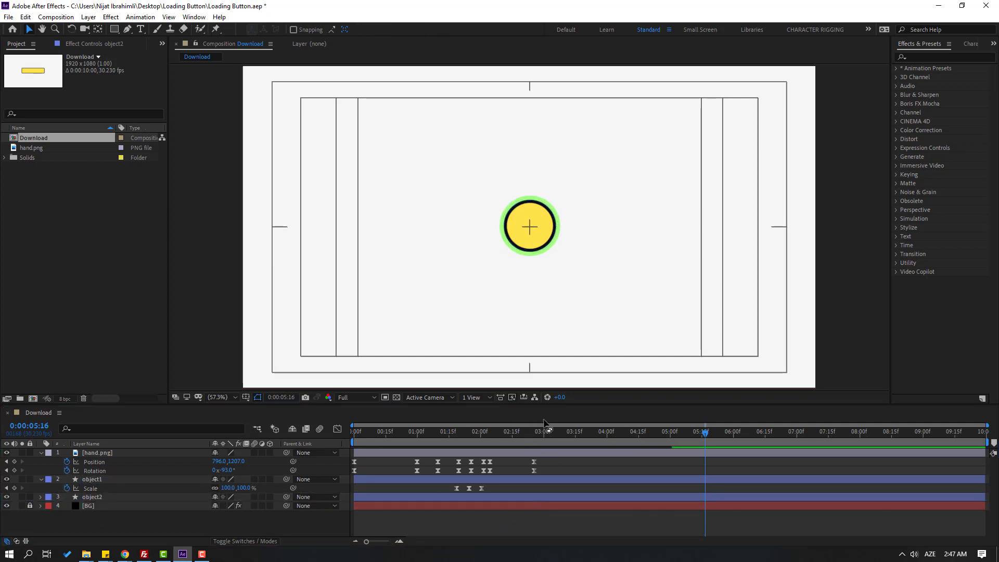
drag(495, 431, 618, 435)
Step: Set object2's stroke width to 25 px and review the thicker ring drawing behind the button
click(97, 495)
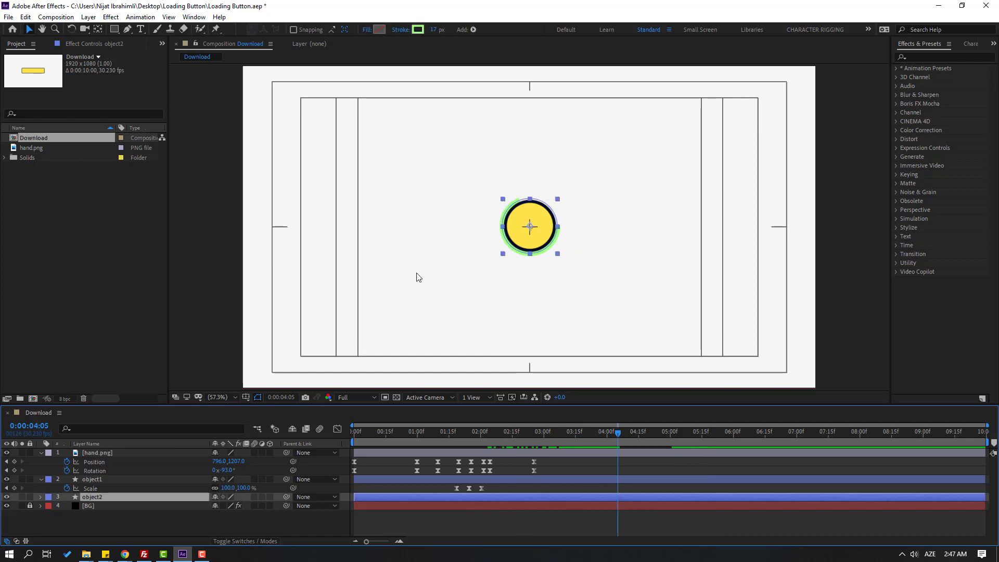
key(period)
key(period)
key(period)
key(F2)
key(comma)
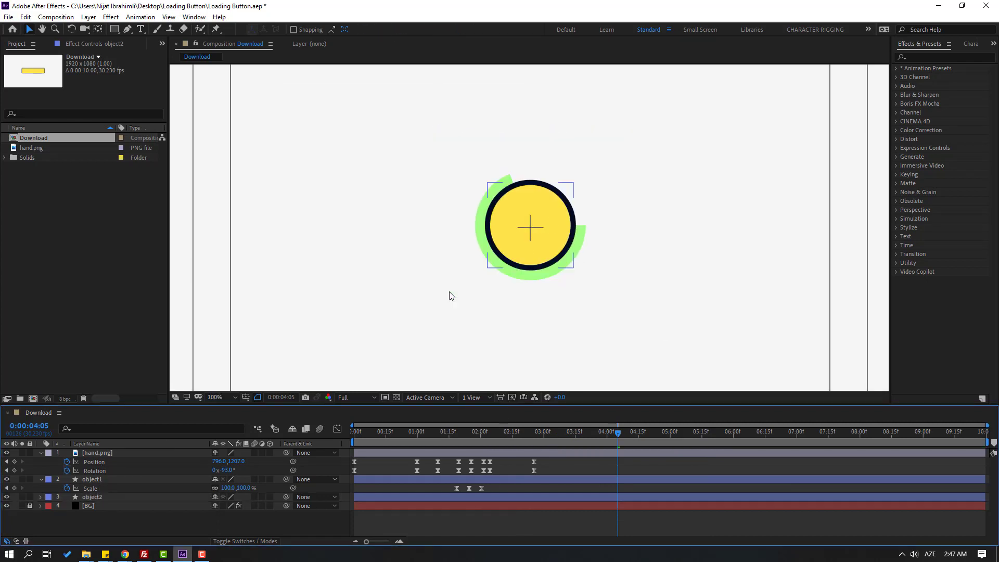
drag(500, 434, 544, 434)
key(space)
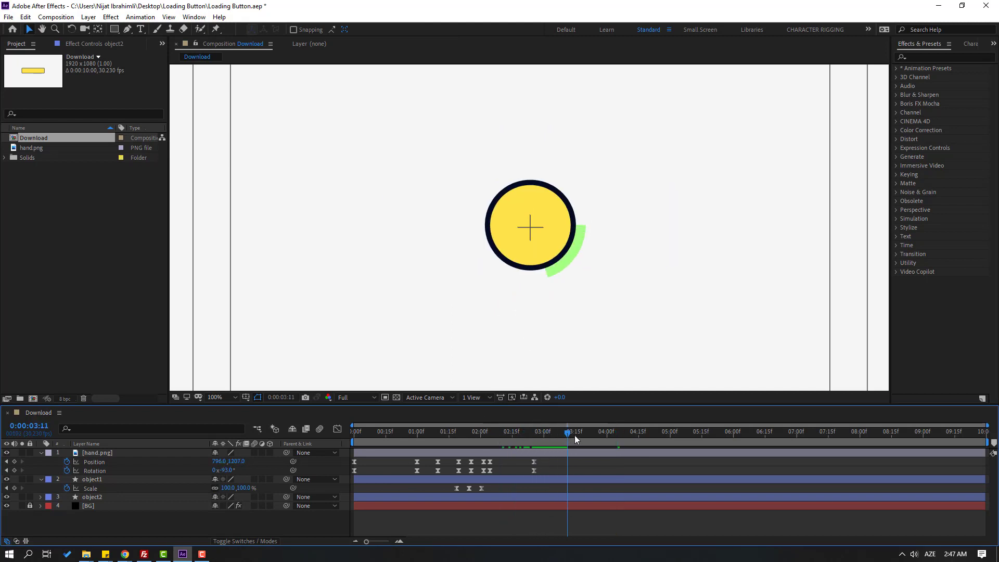
Step: Set the Line Cap of object2's Stroke 1 to Round Cap and preview the animation
click(88, 498)
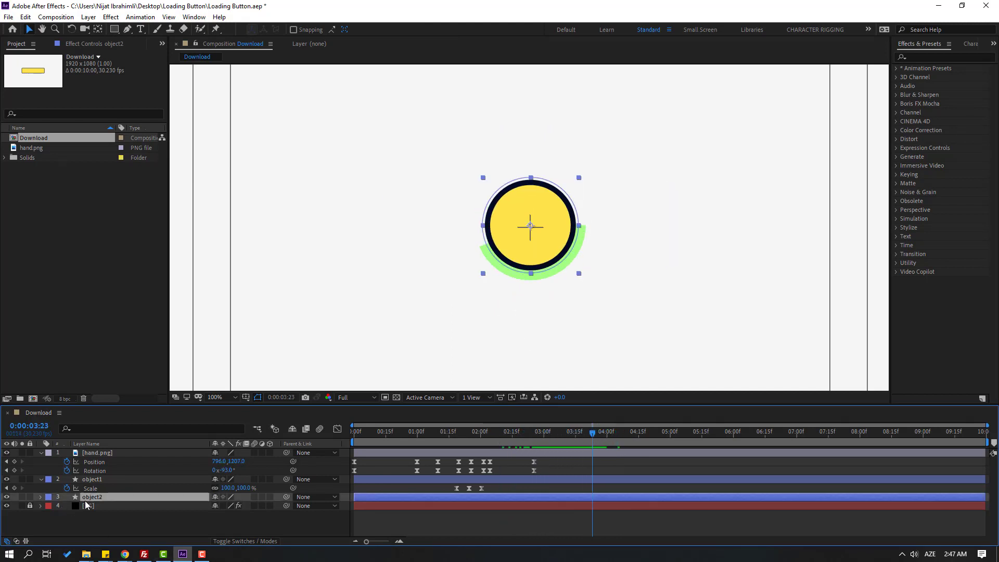
click(40, 497)
scroll(46, 515, down, 2)
click(58, 480)
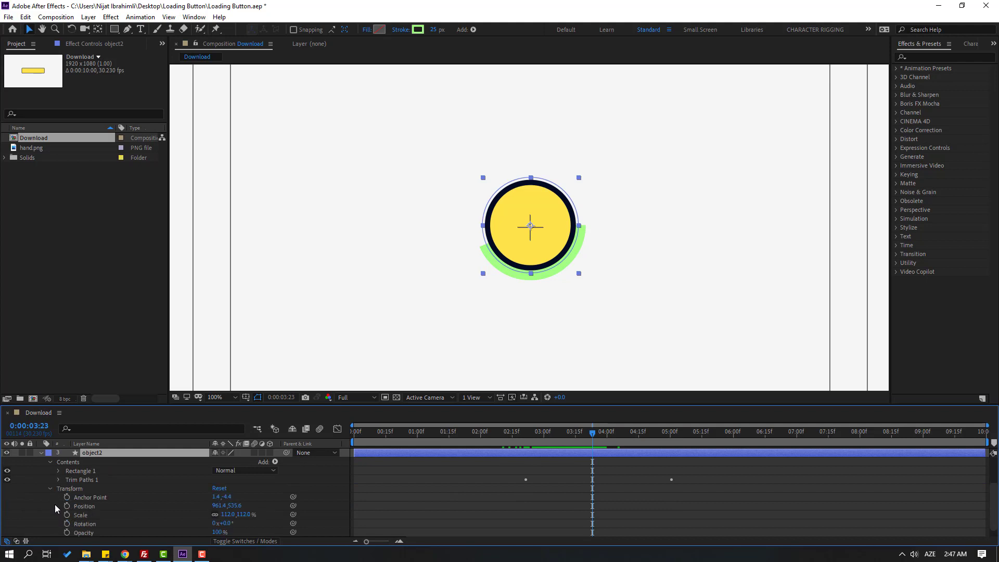
click(58, 471)
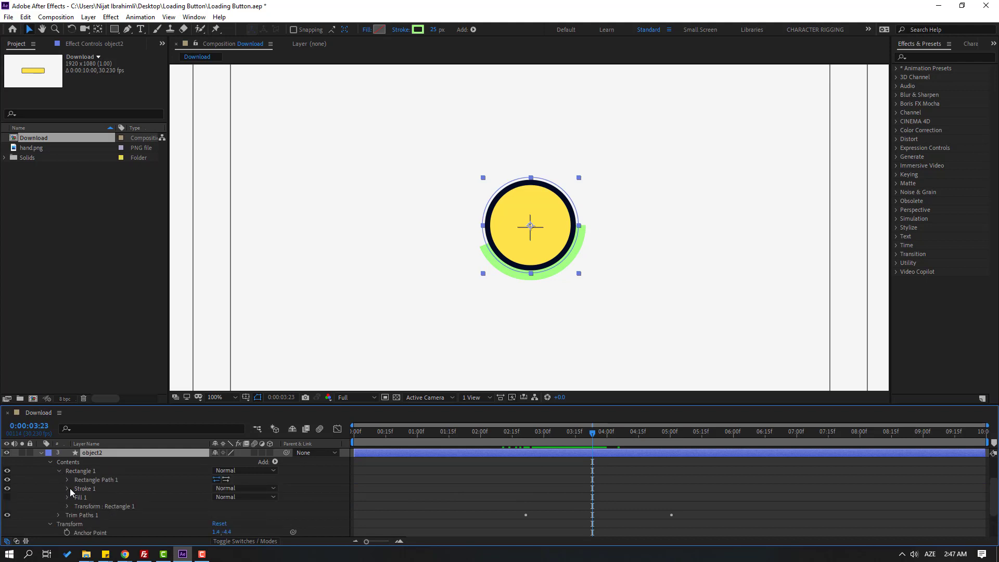
click(67, 488)
scroll(84, 526, down, 1)
click(238, 505)
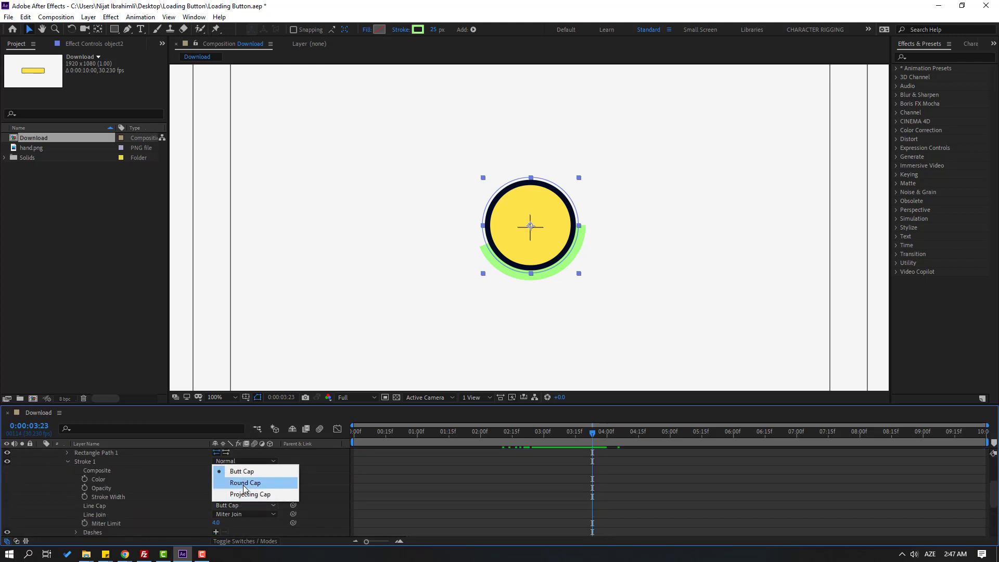
click(246, 483)
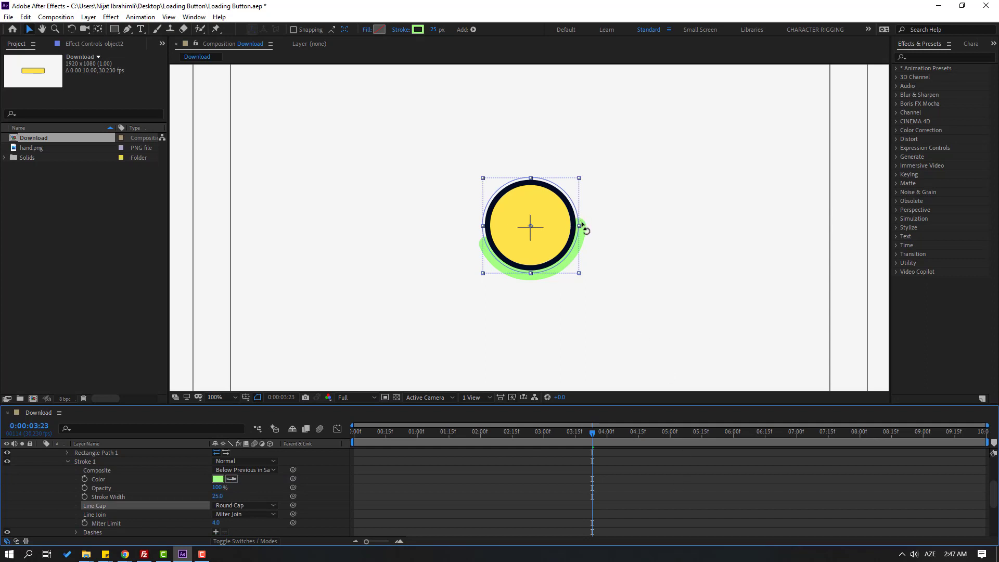
key(period)
key(space)
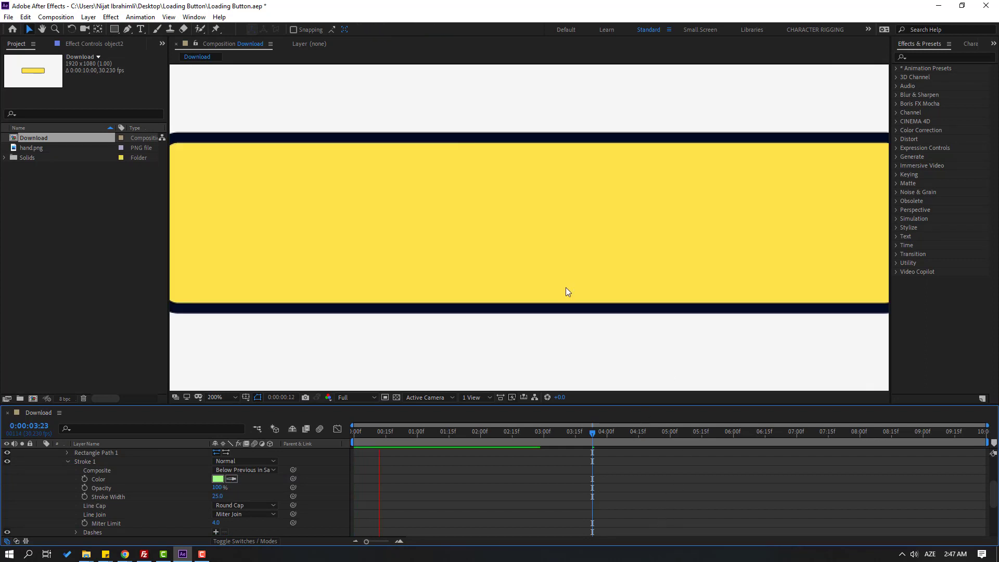
key(comma)
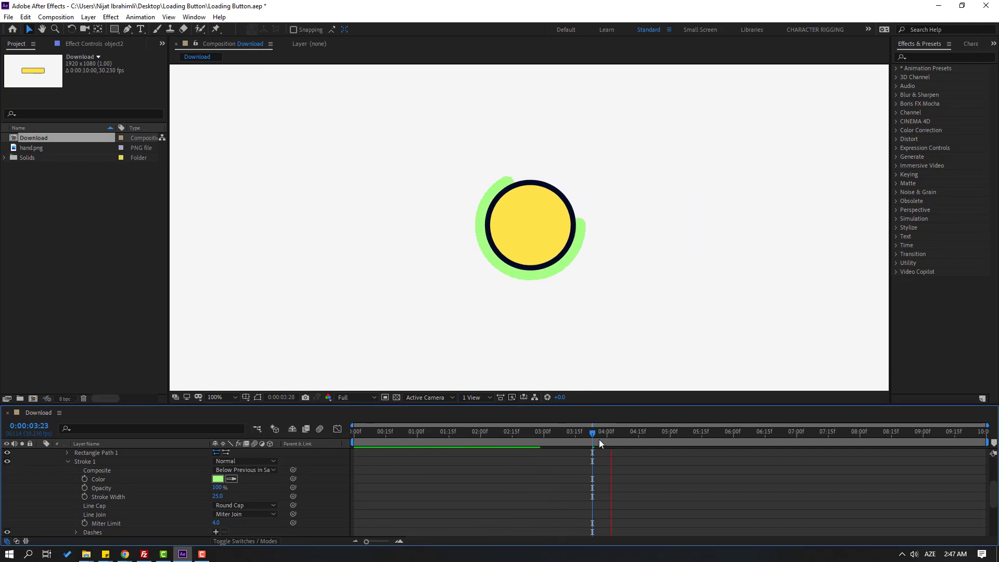
Step: Collapse the properties of all layers and return to the start of the composition
key(u)
click(40, 497)
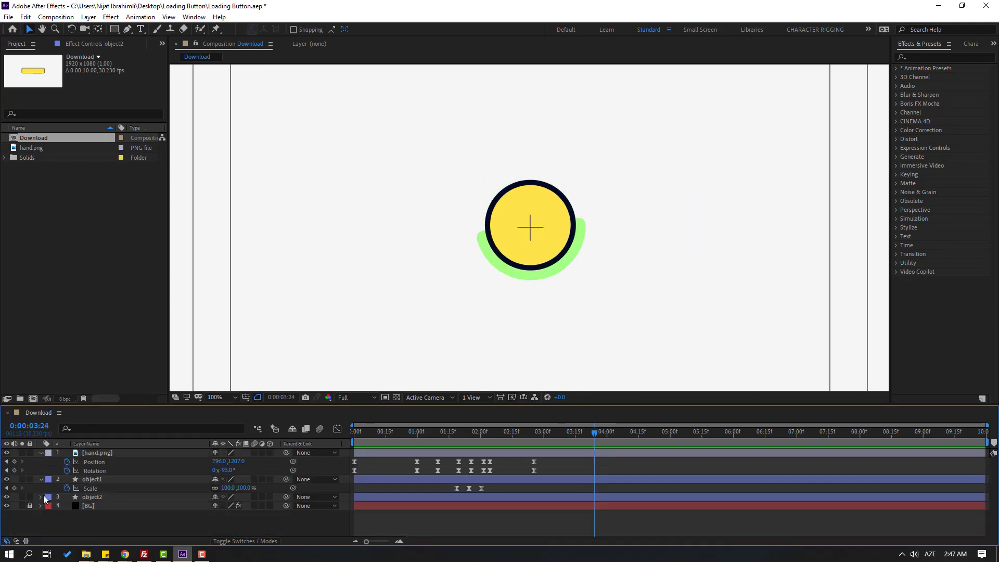
click(41, 479)
key(u)
key(Home)
Step: Duplicate the object1 button layer
click(93, 462)
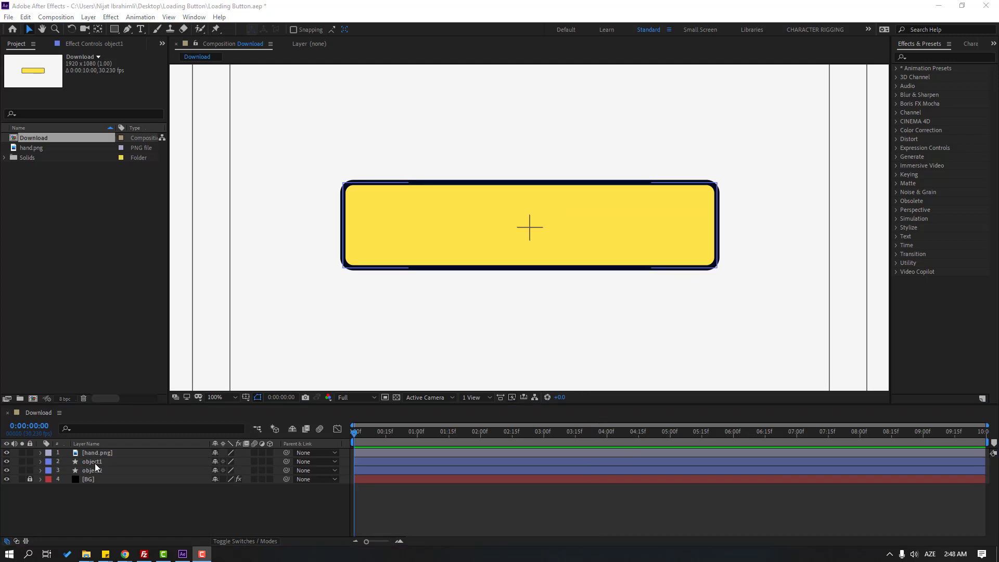
click(93, 462)
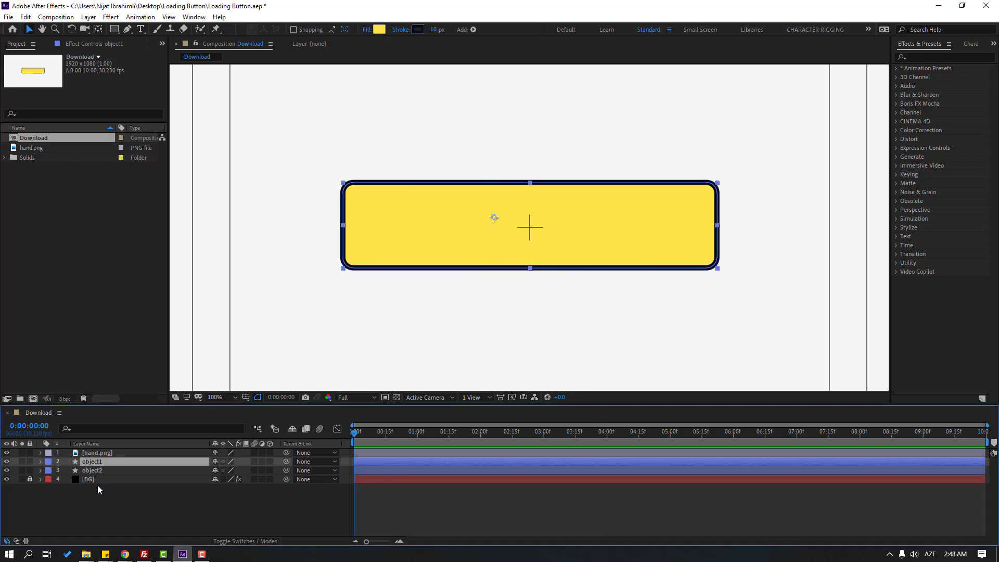
key(ctrl+d)
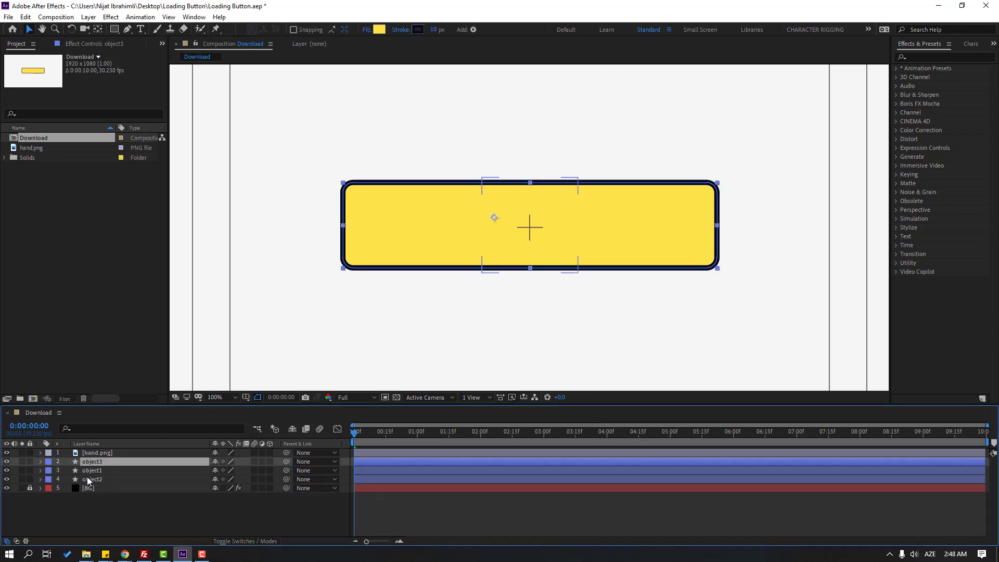
Step: Set the duplicated button's Size keyframe at 0:00:02:22 to 37 by 37 to make a small inner circle
key(u)
drag(362, 434, 528, 440)
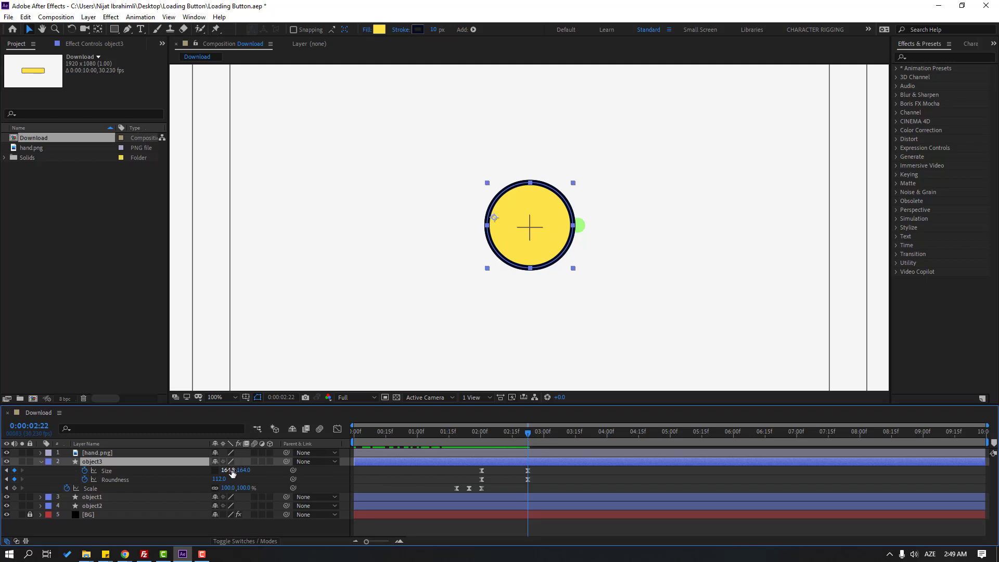
mouse_move(229, 472)
mouse_down()
mouse_move(242, 472)
mouse_move(193, 475)
mouse_move(239, 474)
mouse_move(231, 470)
mouse_up()
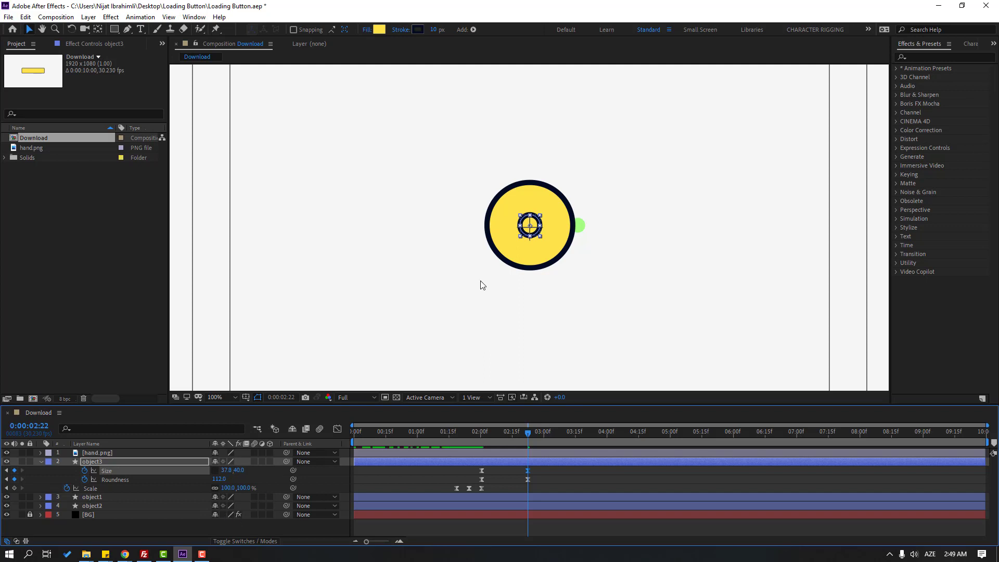
key(period)
key(period)
drag(239, 475, 235, 470)
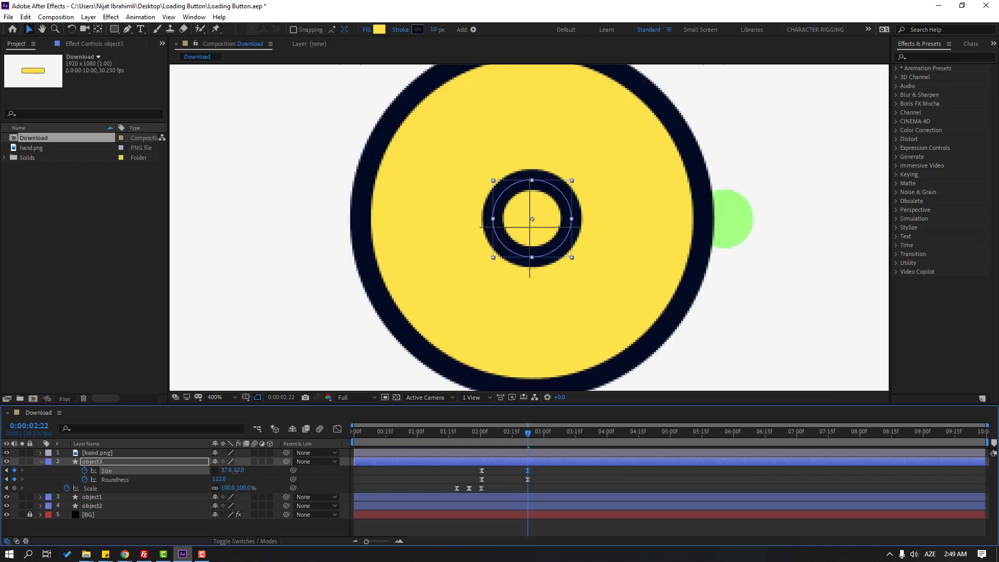
key(comma)
key(comma)
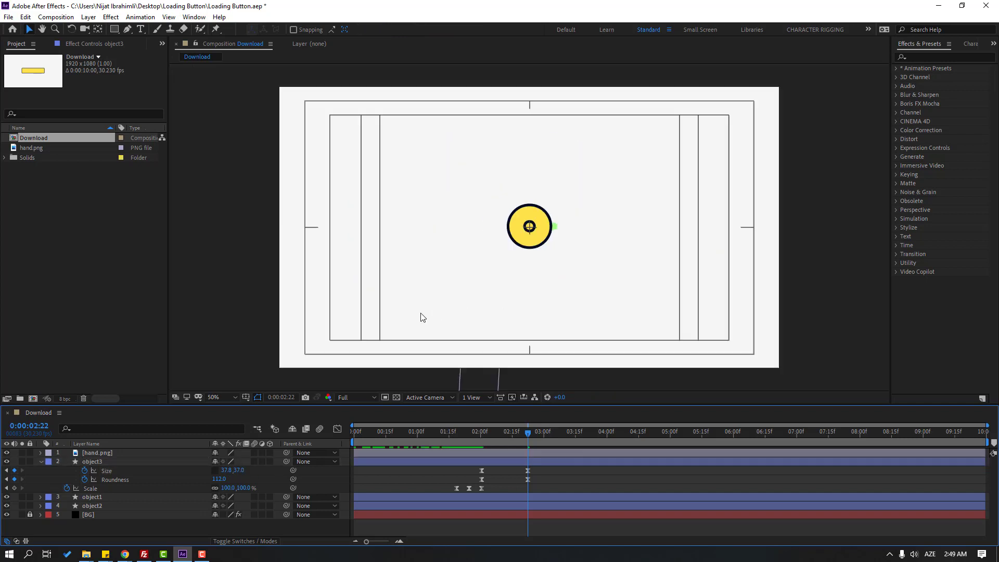
Step: Animate object3's Position with a centered keyframe before 0:00:02:22 and a lowered one at 0:00:02:22, moving the small circle down inside the button
click(90, 462)
drag(472, 429, 527, 436)
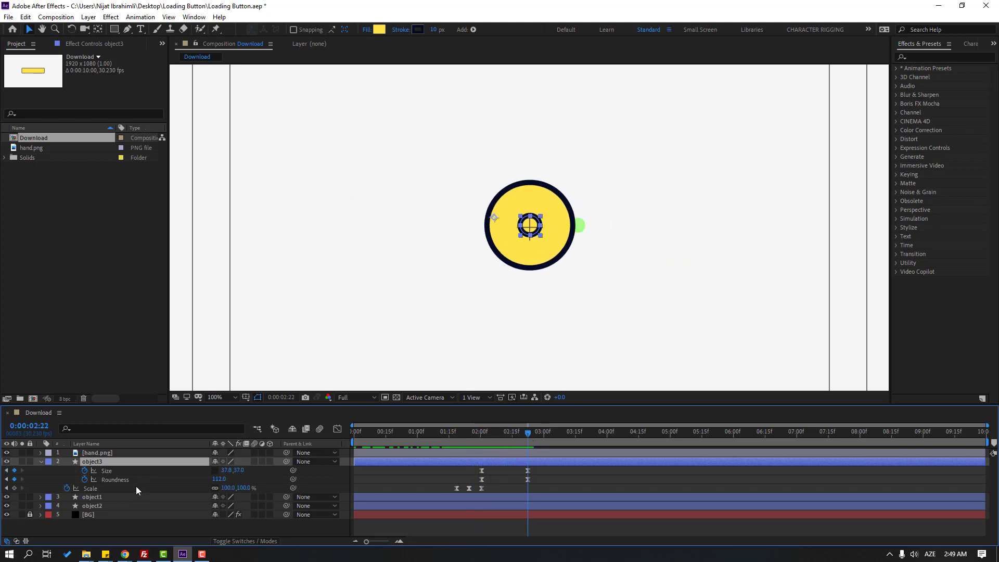
key(shift+p)
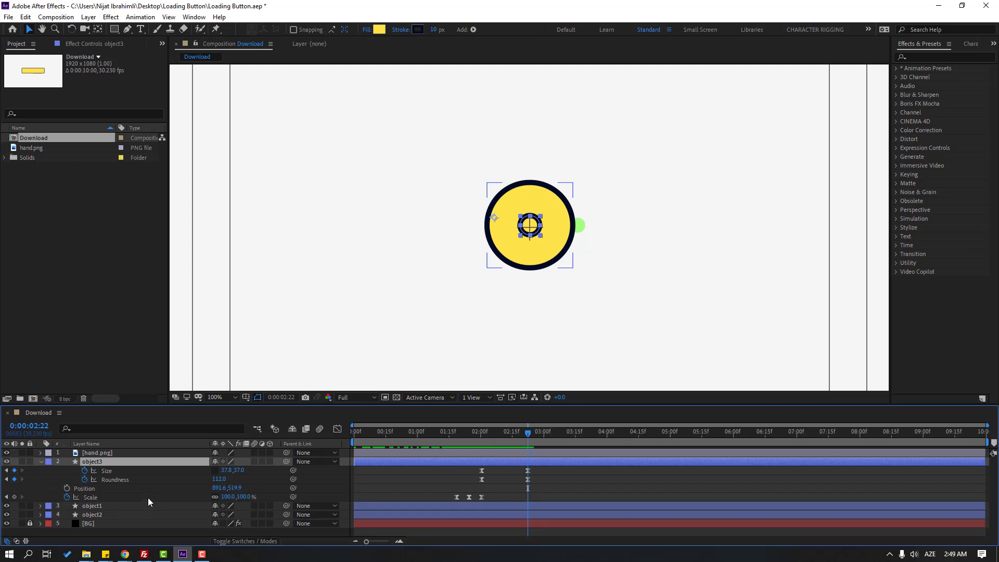
click(67, 488)
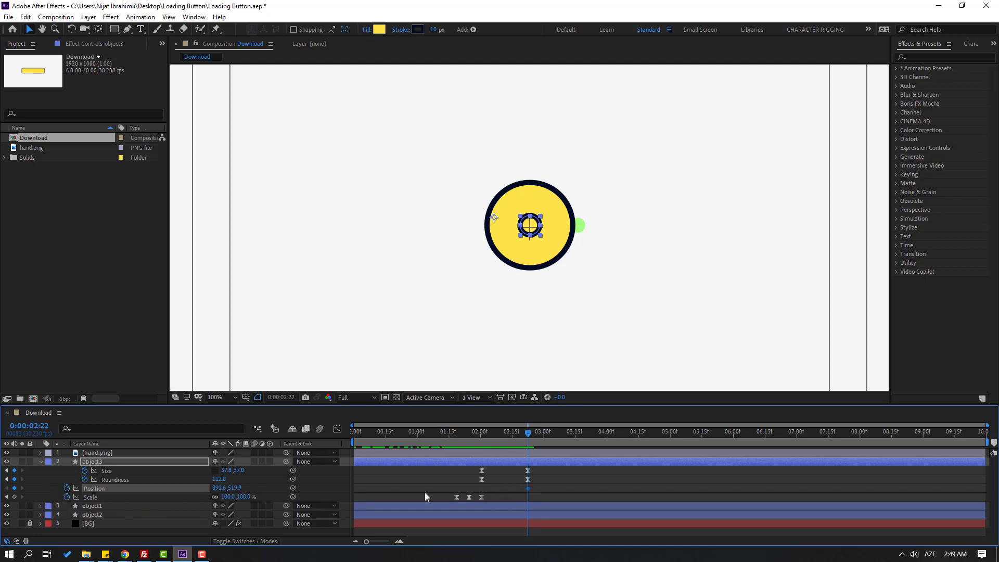
drag(525, 491, 506, 491)
drag(239, 492, 265, 485)
drag(487, 437, 523, 435)
Step: Apply Easy Ease to object3's Position keyframes and preview with the work area starting at about 0:00:01:15
drag(509, 491, 508, 488)
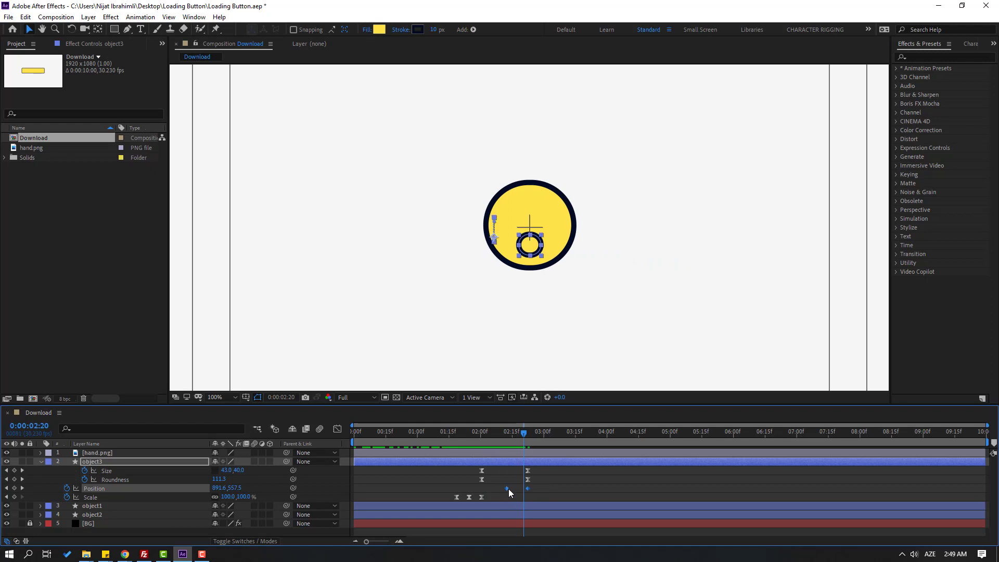
right_click(507, 488)
mouse_move(516, 485)
click(658, 413)
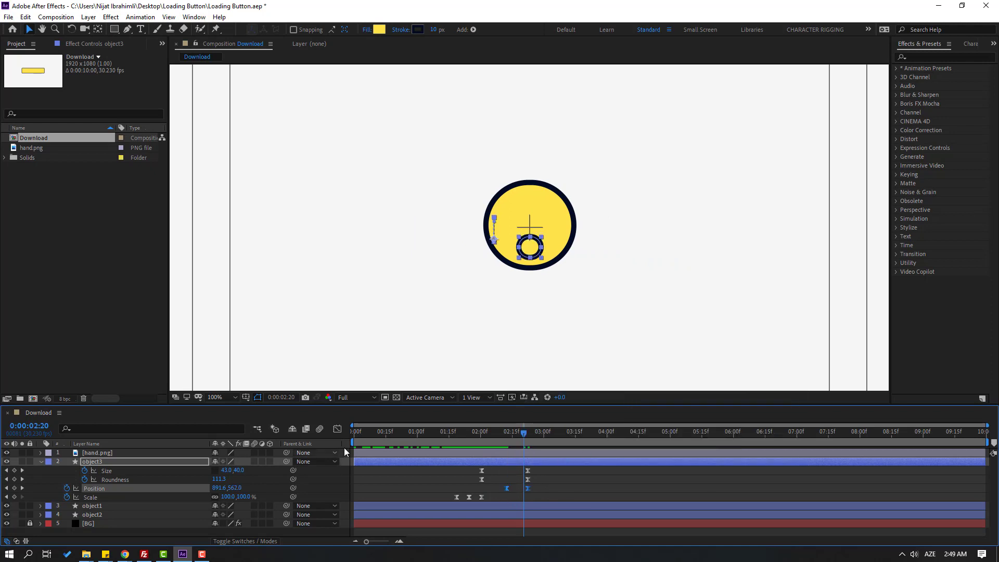
drag(348, 442, 448, 441)
key(space)
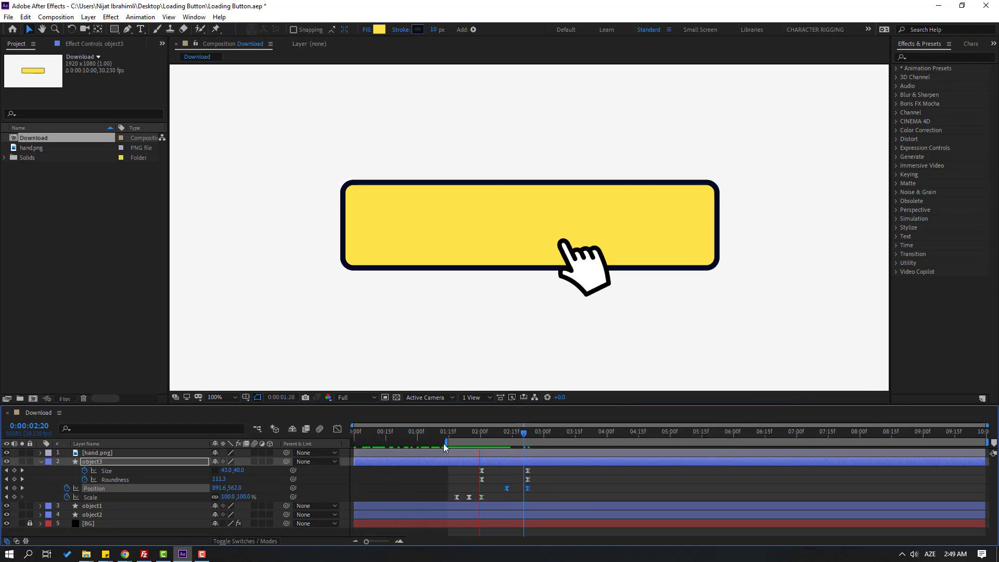
click(536, 491)
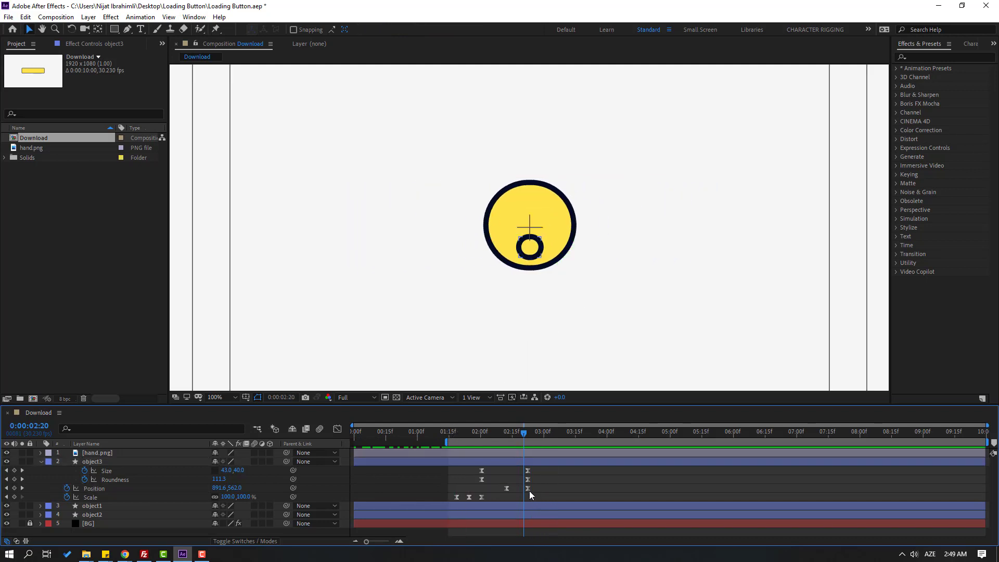
Step: Shift object3's Position keyframes earlier so the downward move starts just after 0:00:02:00, and preview the timing
drag(527, 489, 491, 486)
key(space)
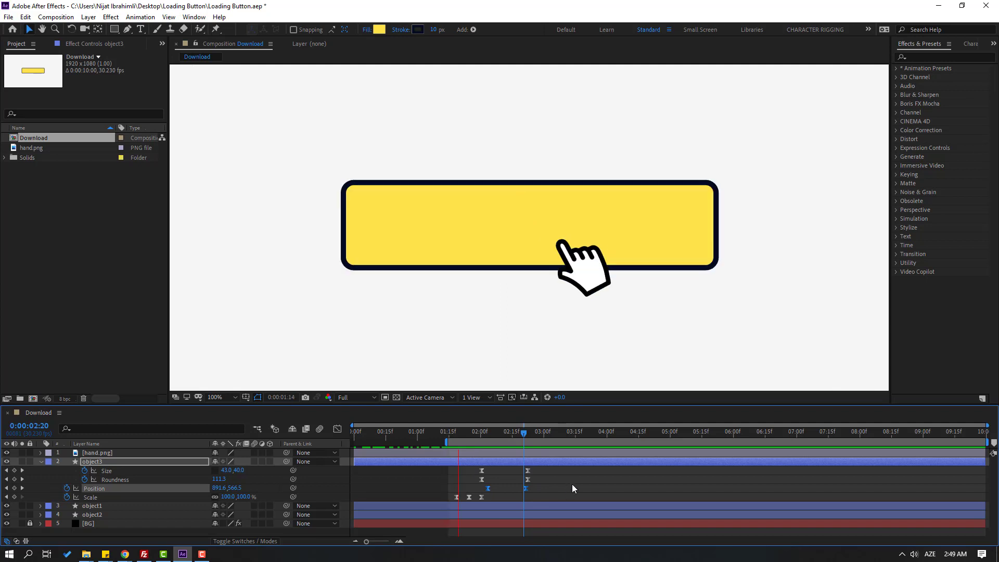
key(space)
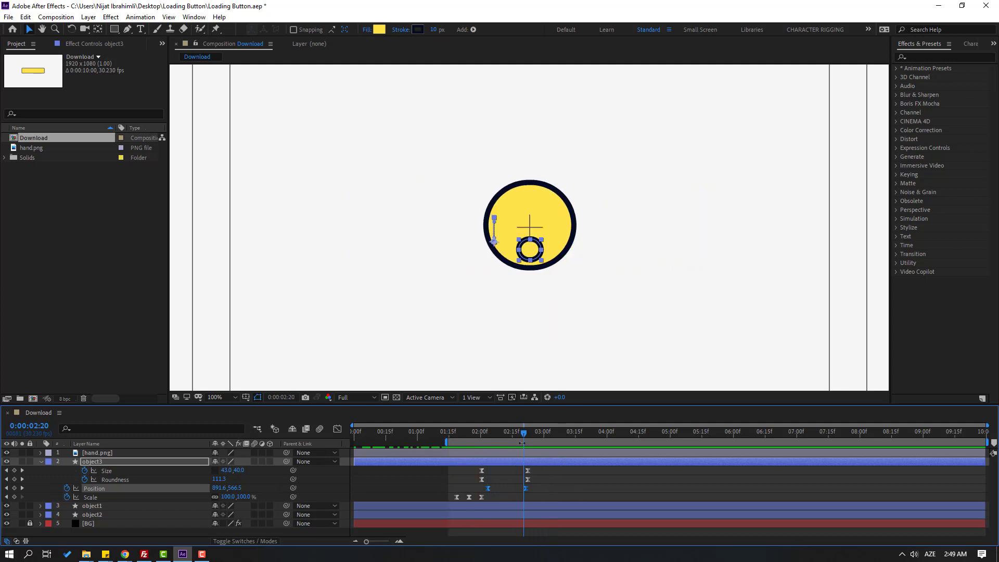
Step: Raise object3's Position to a Y of 479.9 at 0:00:03:01 and paste its lowered Position keyframe at 0:00:03:11
drag(525, 432, 554, 469)
click(555, 473)
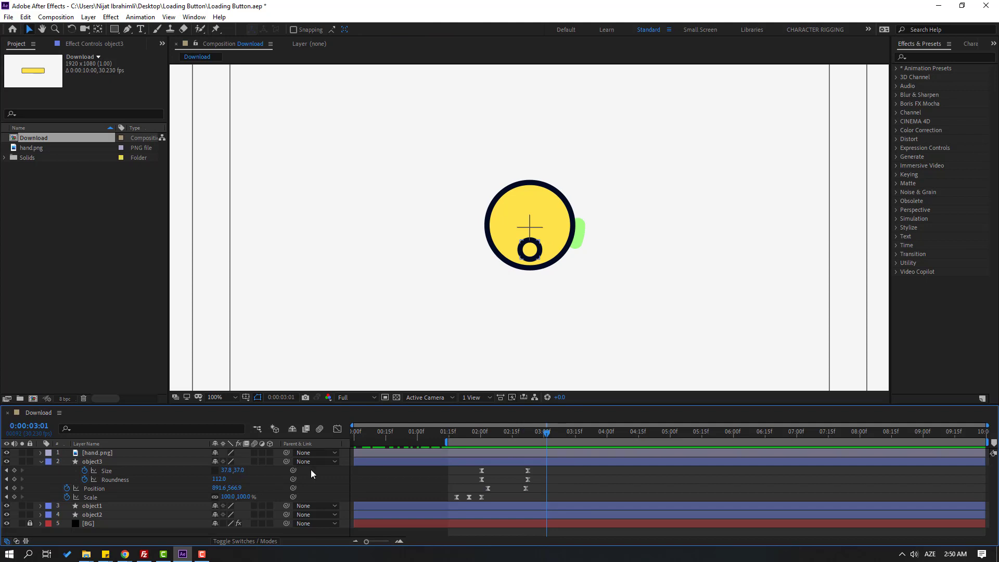
drag(235, 489, 192, 485)
key(space)
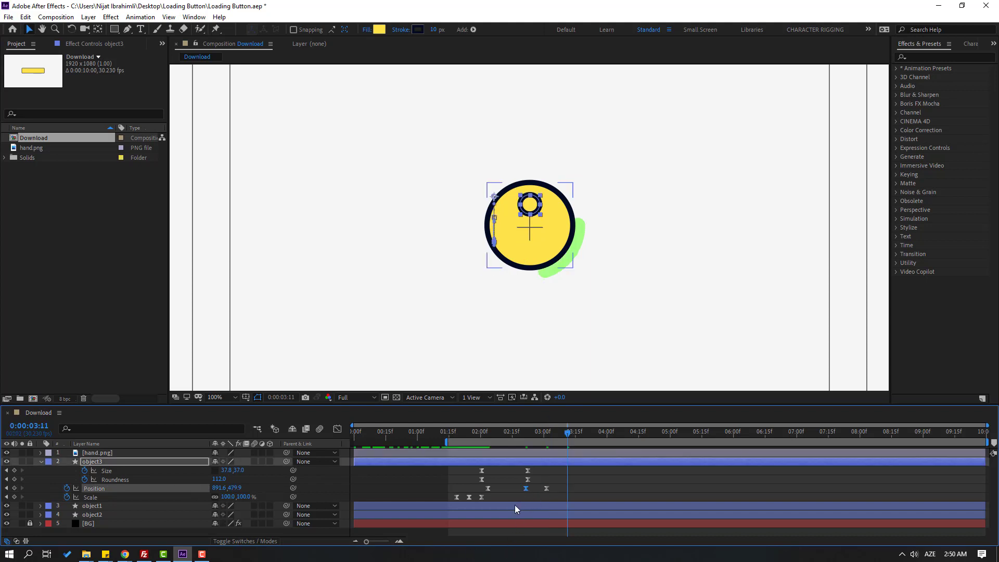
key(ctrl+v)
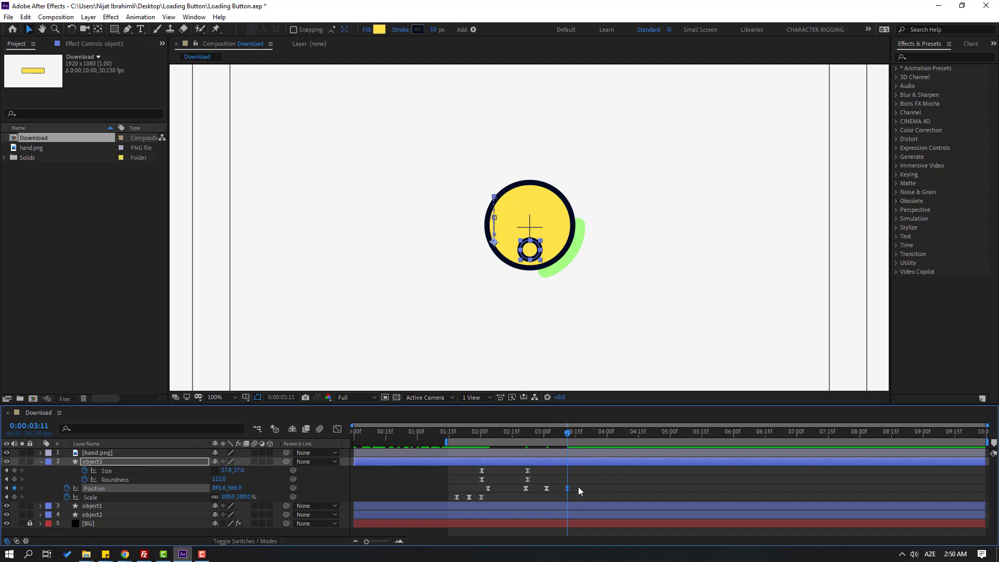
Step: Sharpen the speed curve of object3's last three Position keyframes in the Graph Editor by lengthening the middle keyframe's easing handles, and preview
drag(577, 488, 518, 504)
click(338, 429)
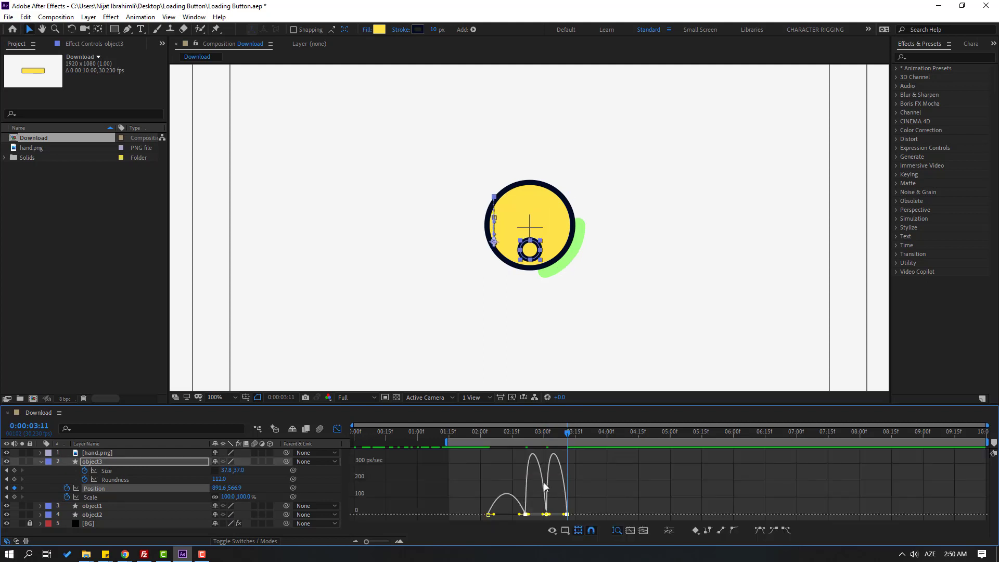
key(=)
drag(448, 432, 509, 441)
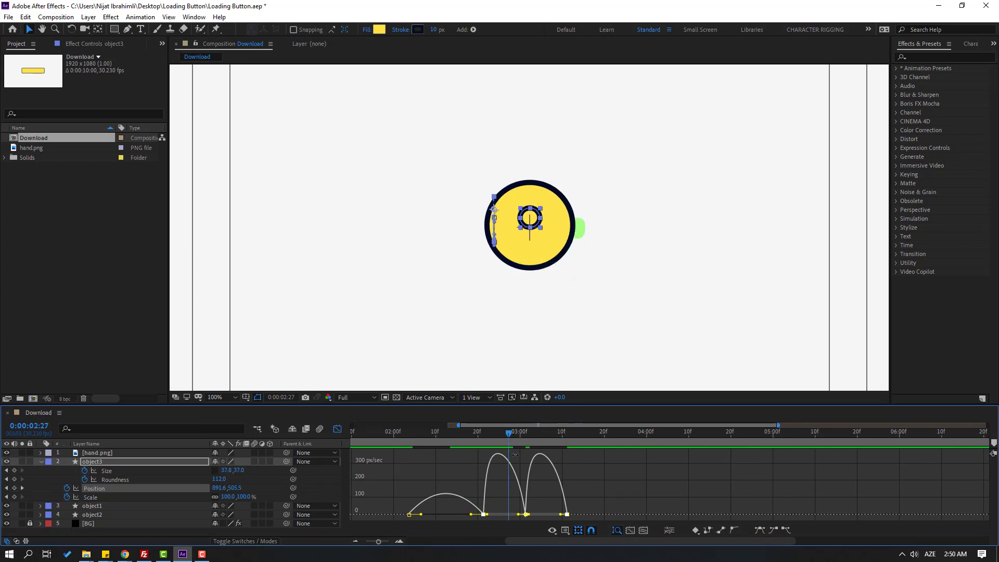
key(=)
drag(528, 515, 586, 514)
key(minus)
key(minus)
key(minus)
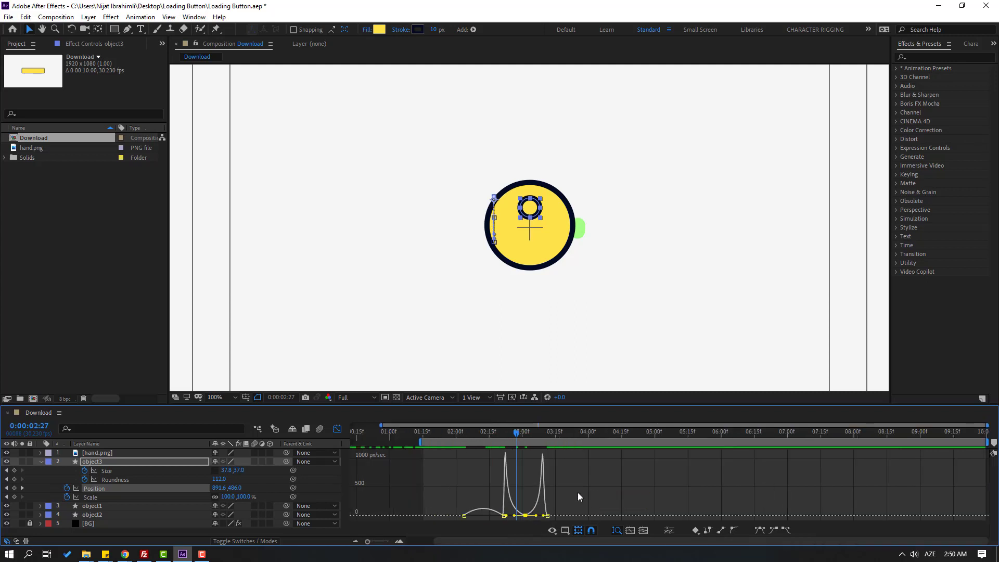
key(space)
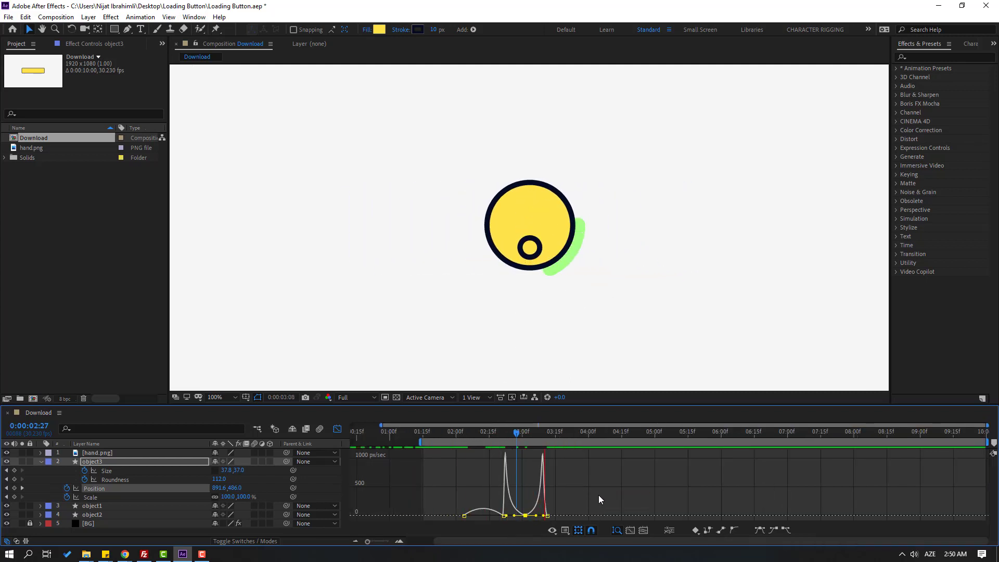
key(space)
click(337, 428)
Step: Copy object3's last three Position keyframes and paste them end to end up to 0:00:06:00, repeating the up-and-down motion, and preview
drag(558, 489, 502, 494)
drag(528, 438, 558, 438)
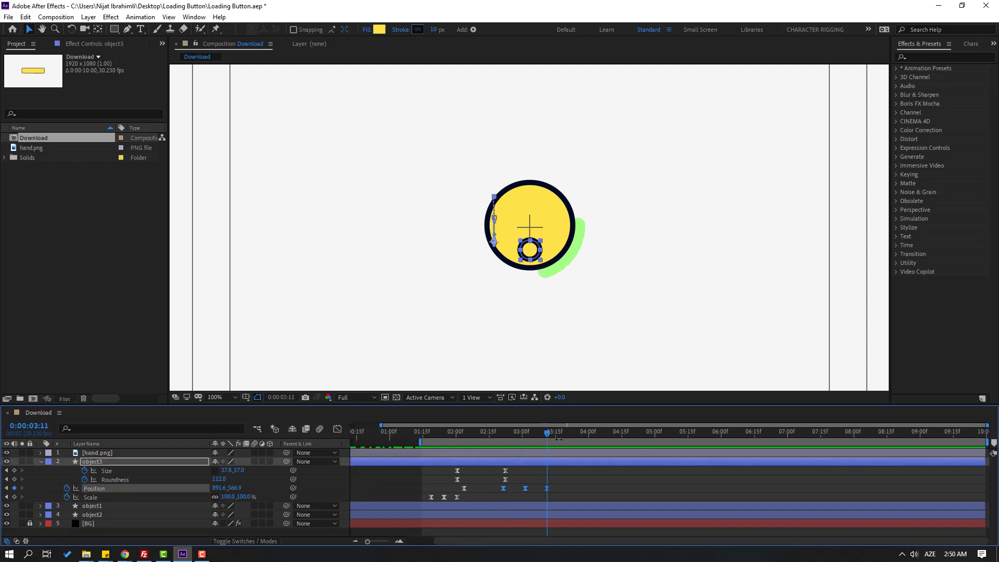
click(588, 432)
key(ctrl+v)
click(636, 432)
click(635, 432)
key(ctrl+v)
click(679, 431)
key(ctrl+v)
click(766, 495)
key(space)
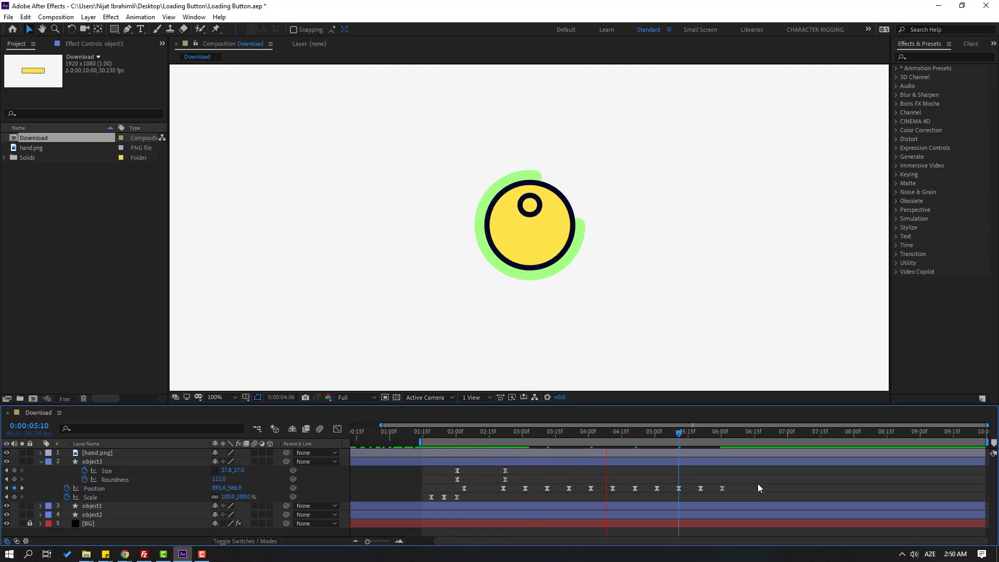
key(space)
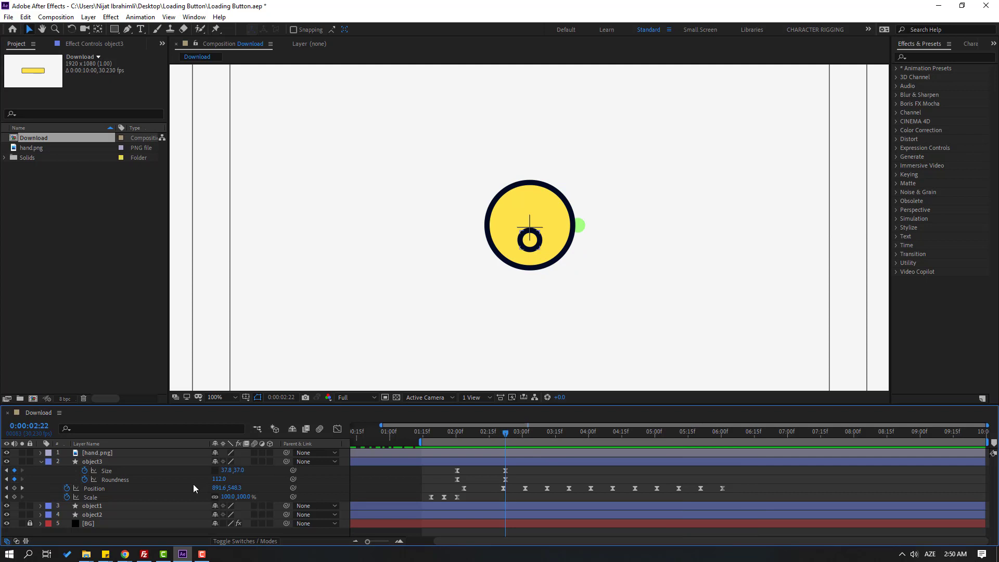
Step: Stretch object3's Size vertically to 37 by 47 at 0:00:03:01, where the small circle reaches its upper position
drag(504, 430, 524, 432)
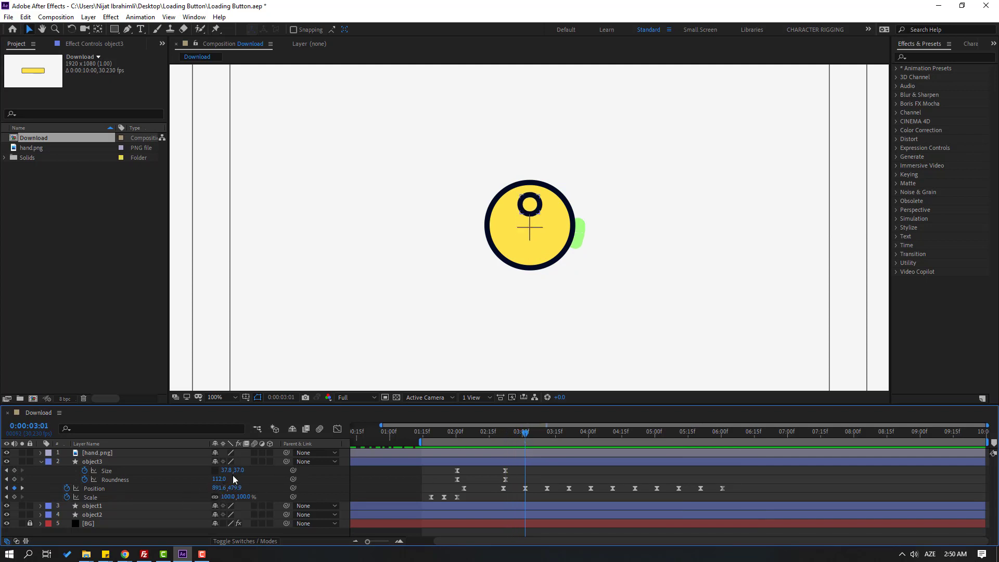
drag(239, 471, 247, 470)
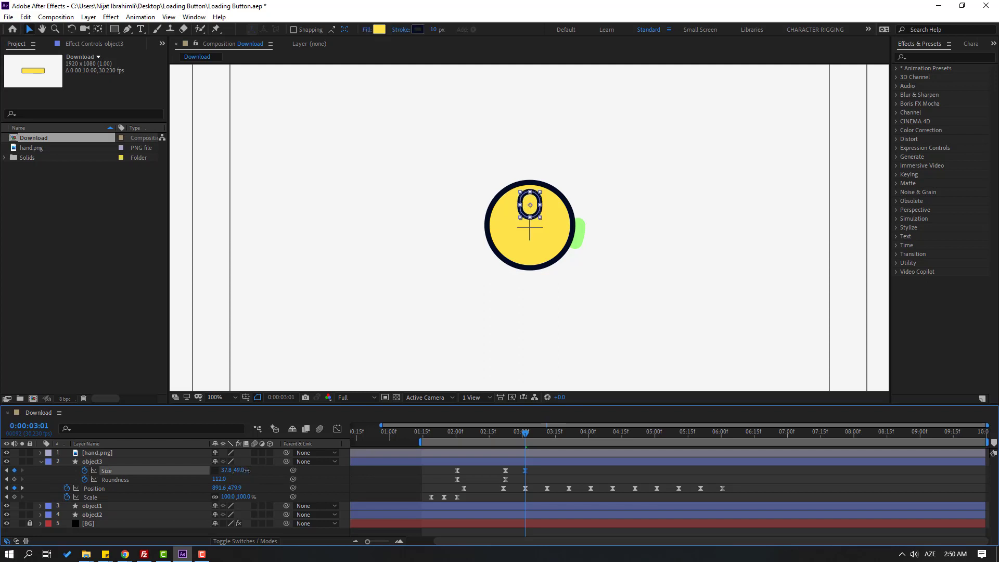
click(532, 475)
Step: Paste object3's 37 by 37 Size keyframe at 0:00:03:11 and preview the stretch
drag(505, 432, 547, 433)
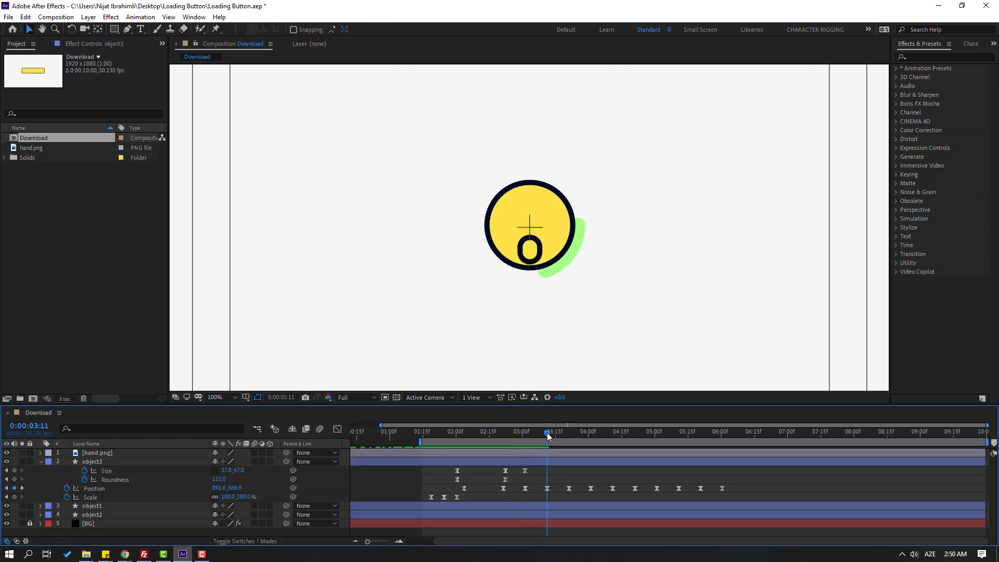
click(505, 470)
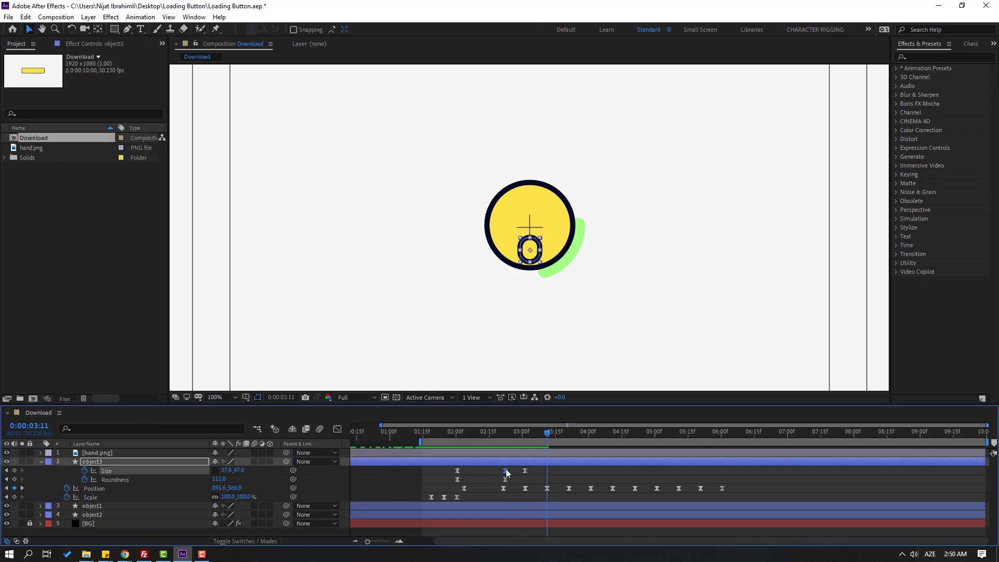
key(ctrl+v)
click(578, 470)
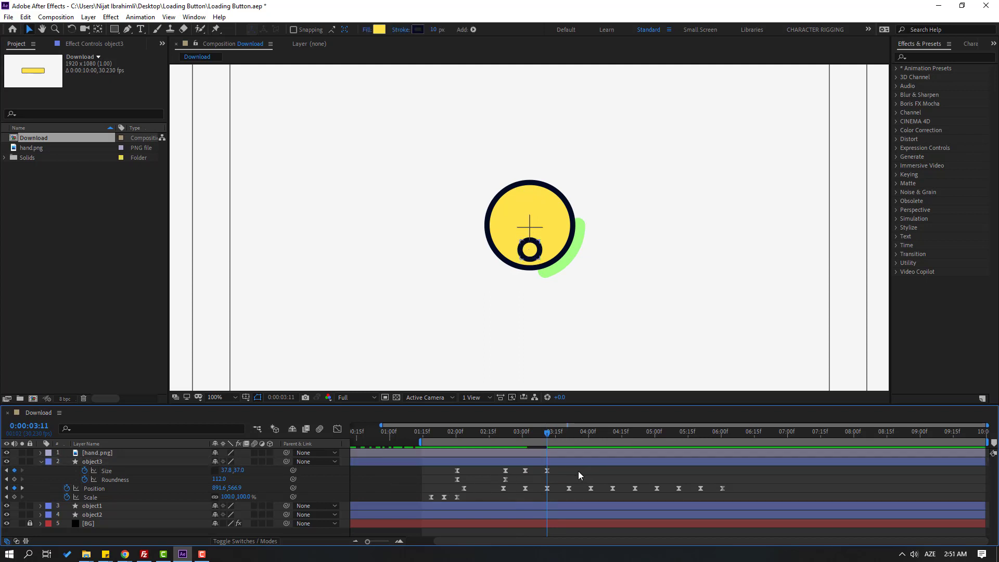
key(space)
key(space)
Step: Copy object3's 37 by 47 Size keyframe to 0:00:03:21 and its 37 by 37 keyframe to 0:00:04:01
click(567, 431)
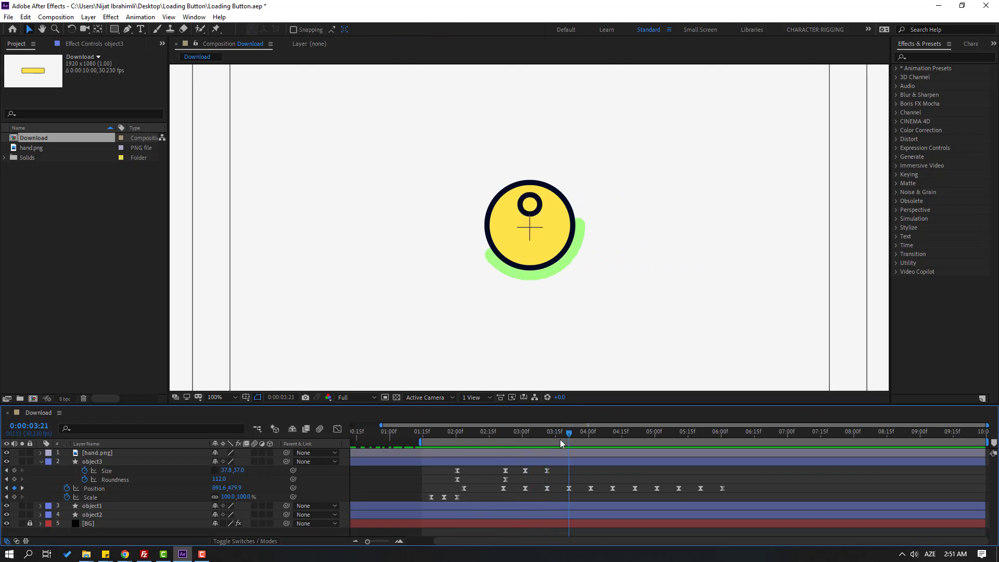
click(525, 470)
key(ctrl+c)
key(ctrl+v)
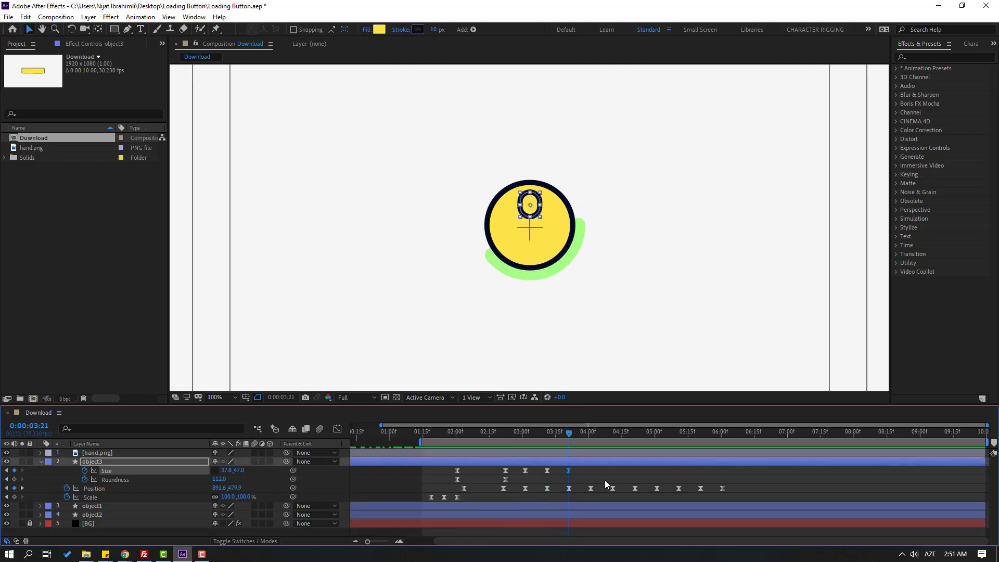
drag(582, 432, 589, 431)
click(542, 479)
click(547, 470)
key(ctrl+c)
key(ctrl+v)
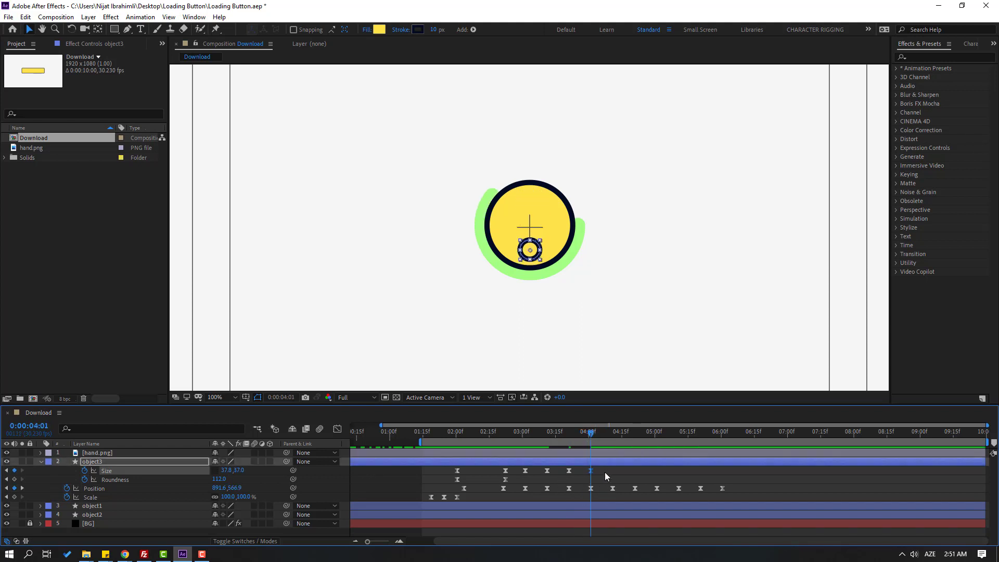
Step: Continue alternating object3's stretched and round Size keyframes on each Position keyframe from 0:00:04:10 to 0:00:06:00, and preview
click(612, 432)
click(568, 470)
key(ctrl+c)
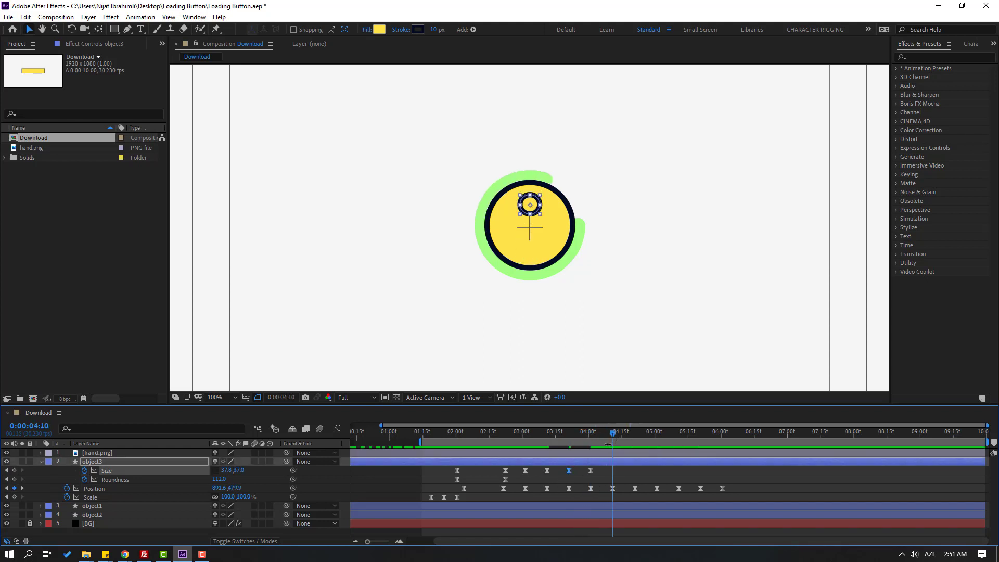
key(ctrl+v)
drag(612, 433, 700, 433)
key(ctrl+v)
key(ctrl+v)
key(ctrl+v)
key(ctrl+v)
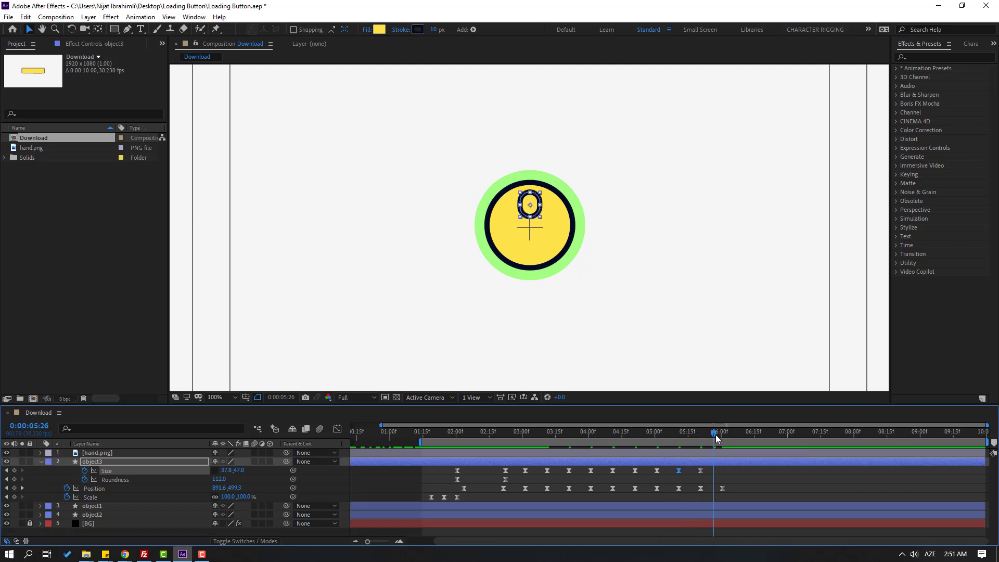
click(717, 435)
click(722, 434)
key(ctrl+v)
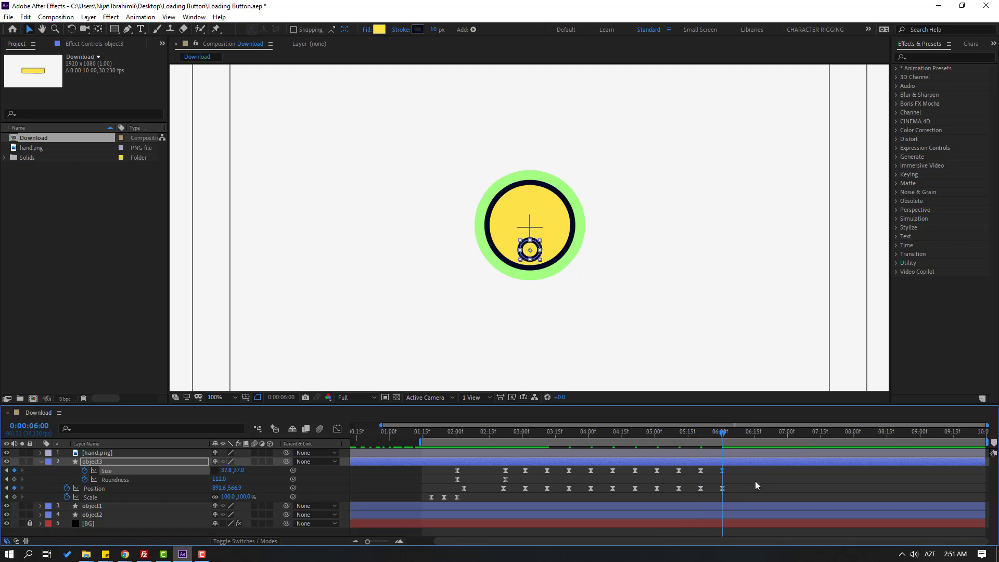
key(space)
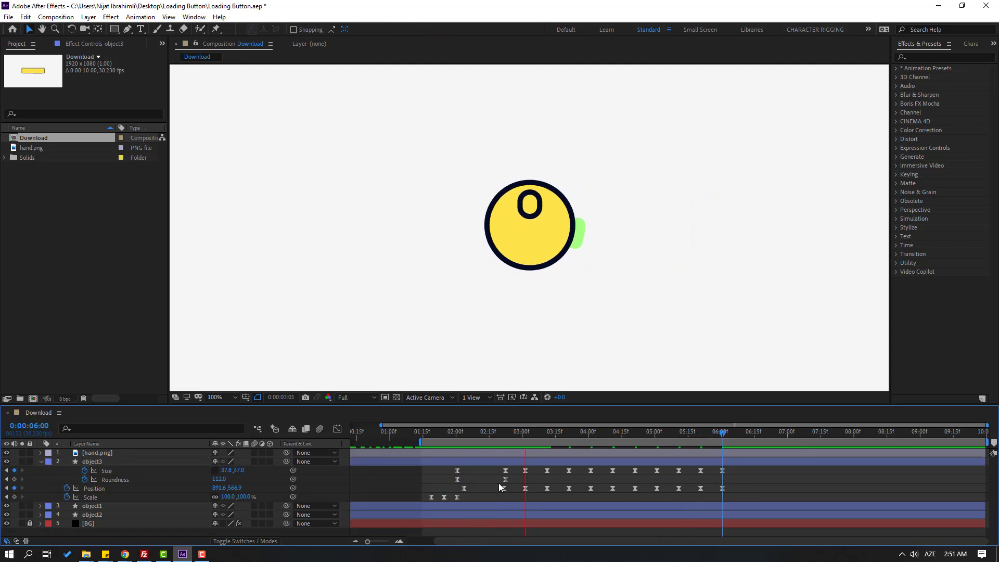